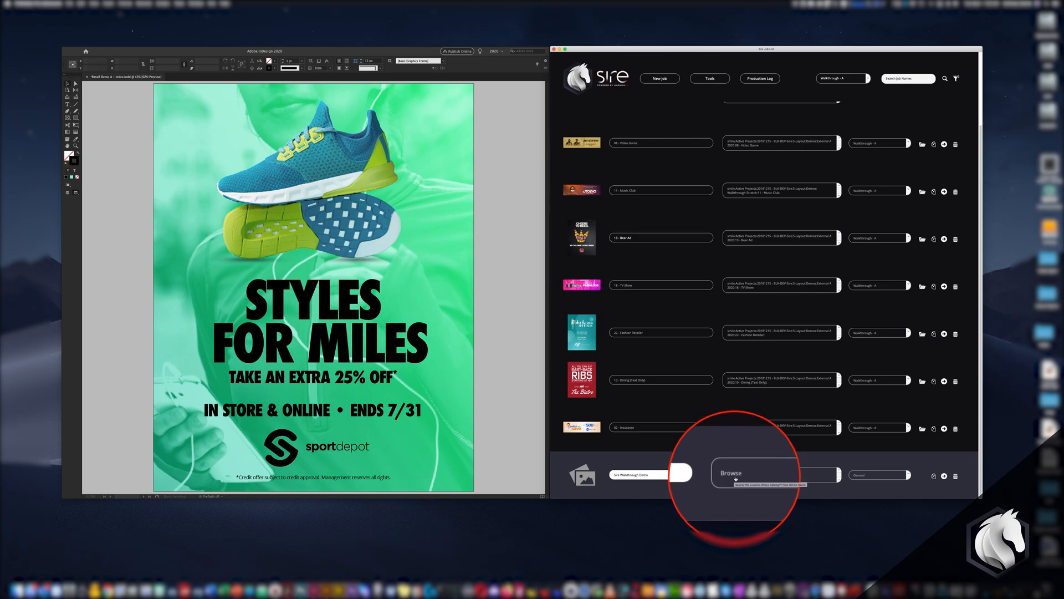
- Set the Sire Walkthrough Demo job's working destination to the Sire Walkthrough Demo folder
{"action": "left_click", "coordinate": [752, 476]}
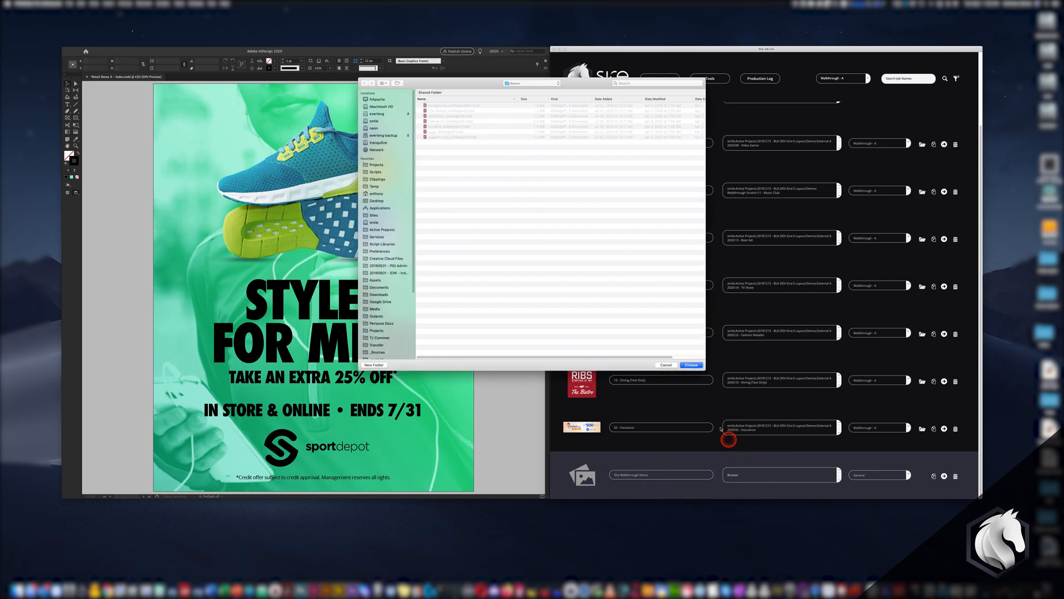
{"action": "left_click", "coordinate": [510, 83]}
{"action": "left_click", "coordinate": [525, 95]}
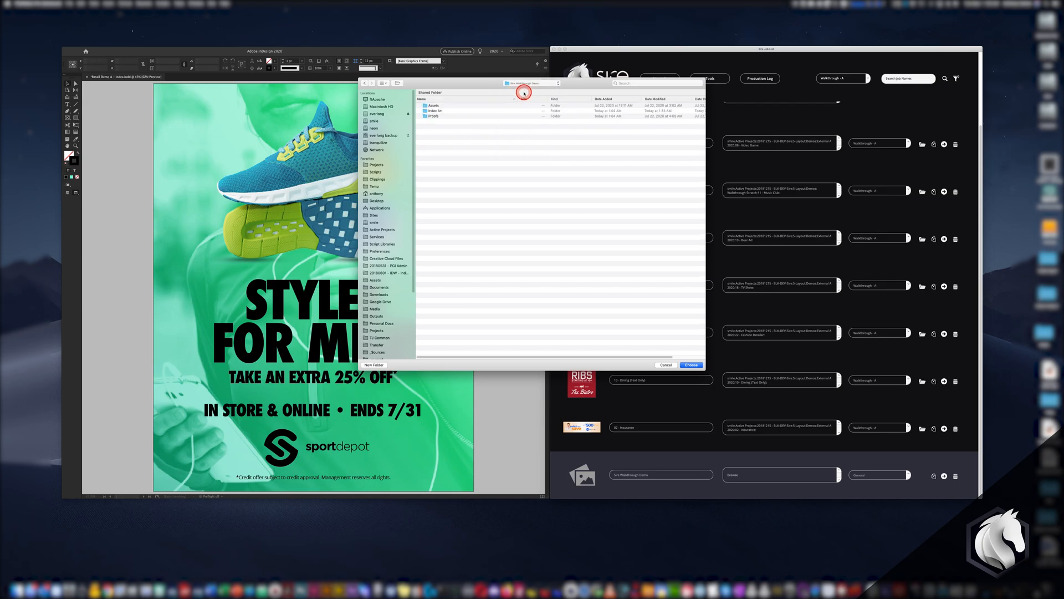
{"action": "left_click", "coordinate": [692, 364]}
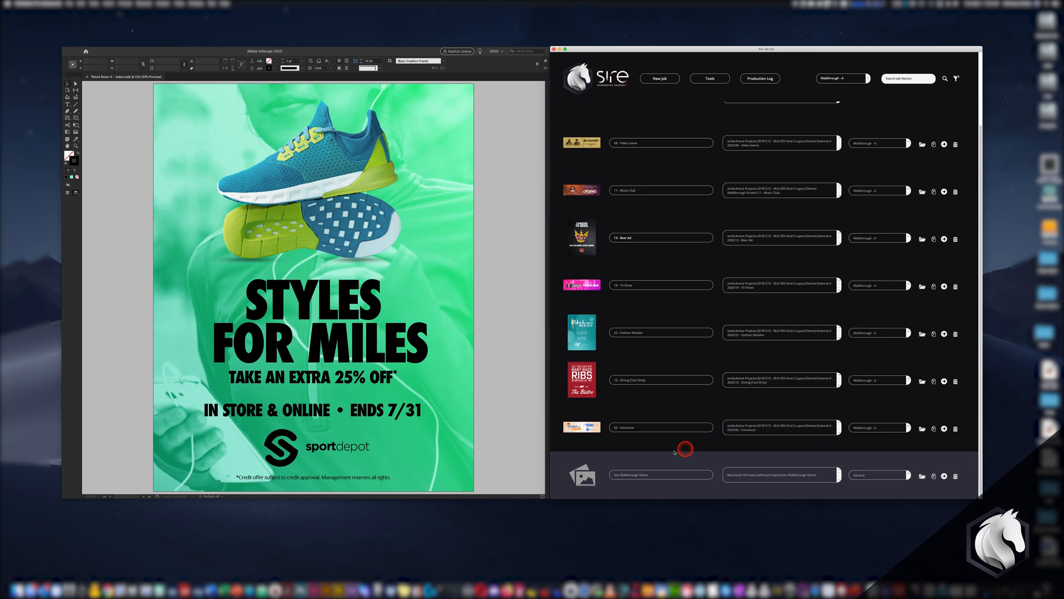
- Assign Retail Demo A - Index.jpg from the Index Art folder as the Sire Walkthrough Demo job's thumbnail
{"action": "left_click", "coordinate": [589, 481]}
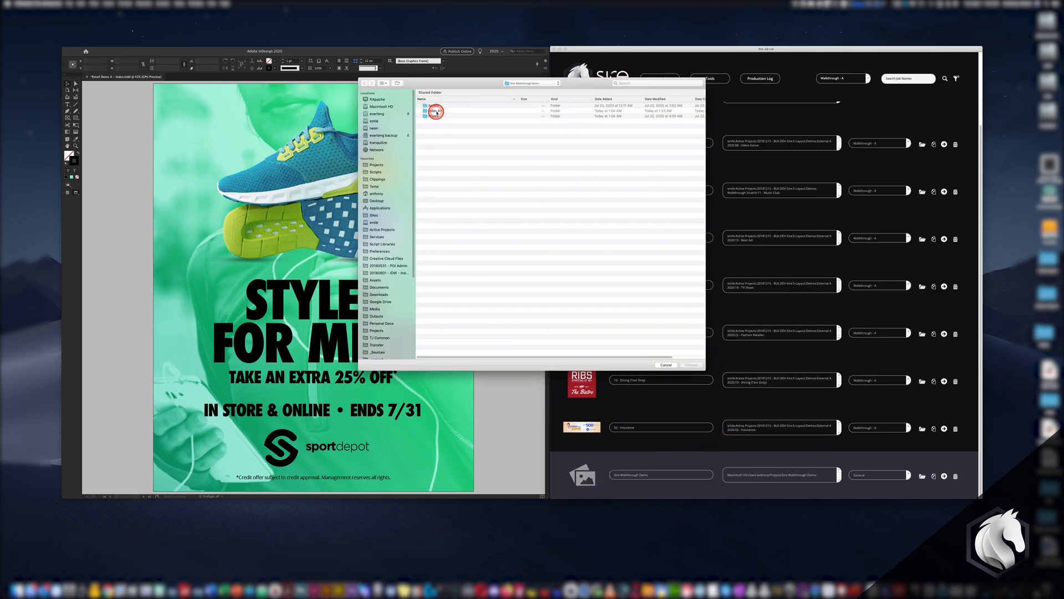
{"action": "double_click", "coordinate": [436, 112]}
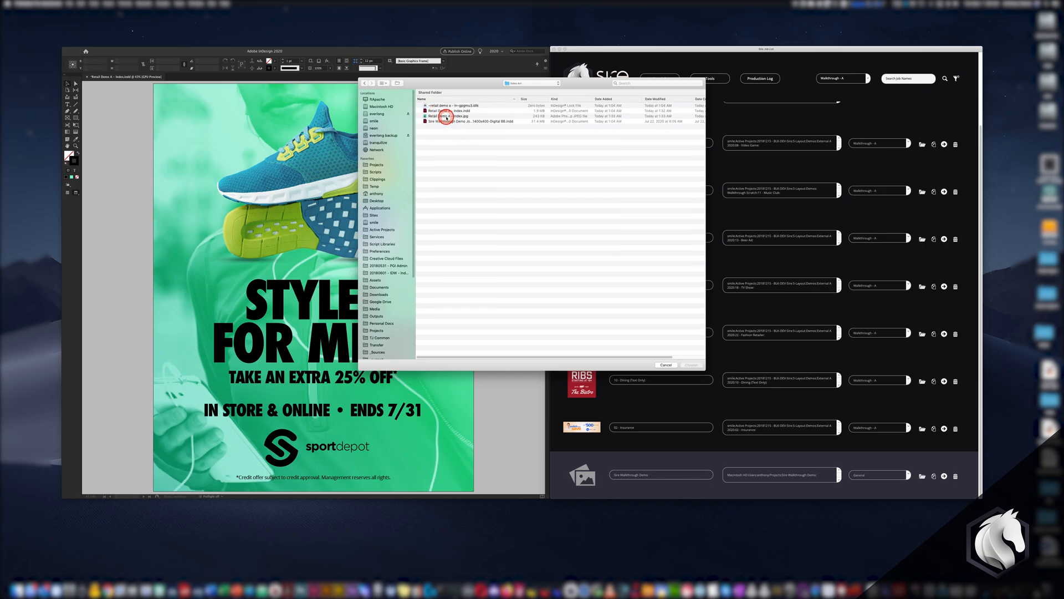
{"action": "left_click", "coordinate": [447, 116]}
{"action": "double_click", "coordinate": [447, 115]}
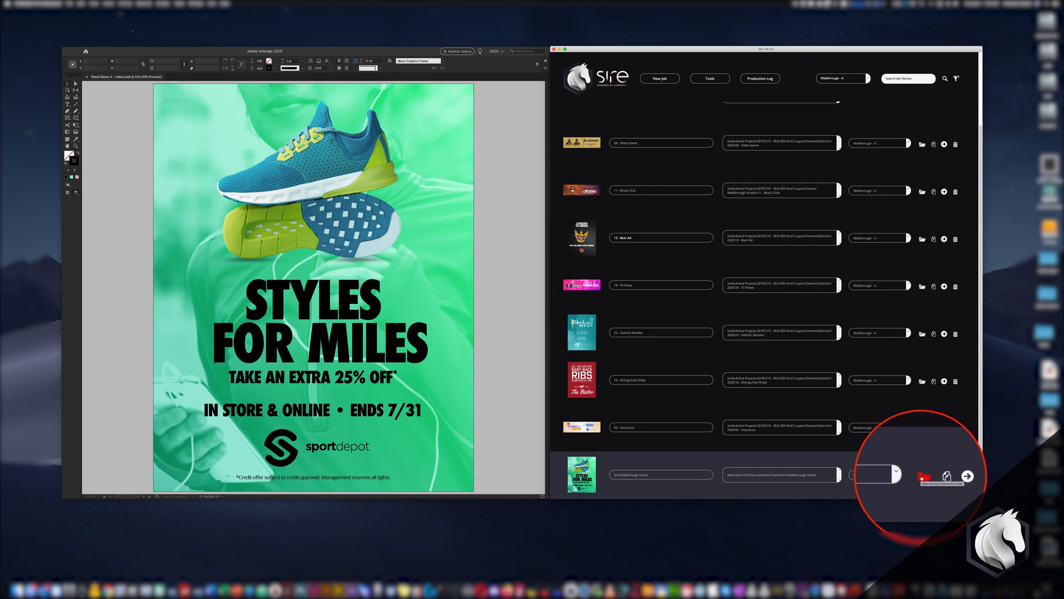
- Open the Sire Walkthrough Demo job's details and set its deliverable destination to the Proofs folder
{"action": "left_click", "coordinate": [944, 476]}
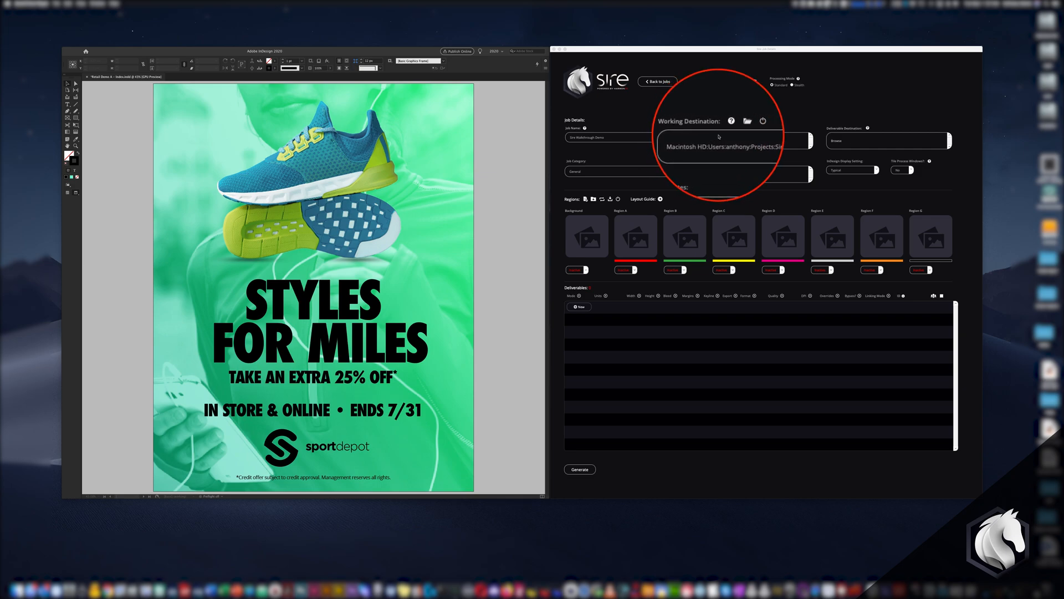
{"action": "left_click", "coordinate": [862, 141]}
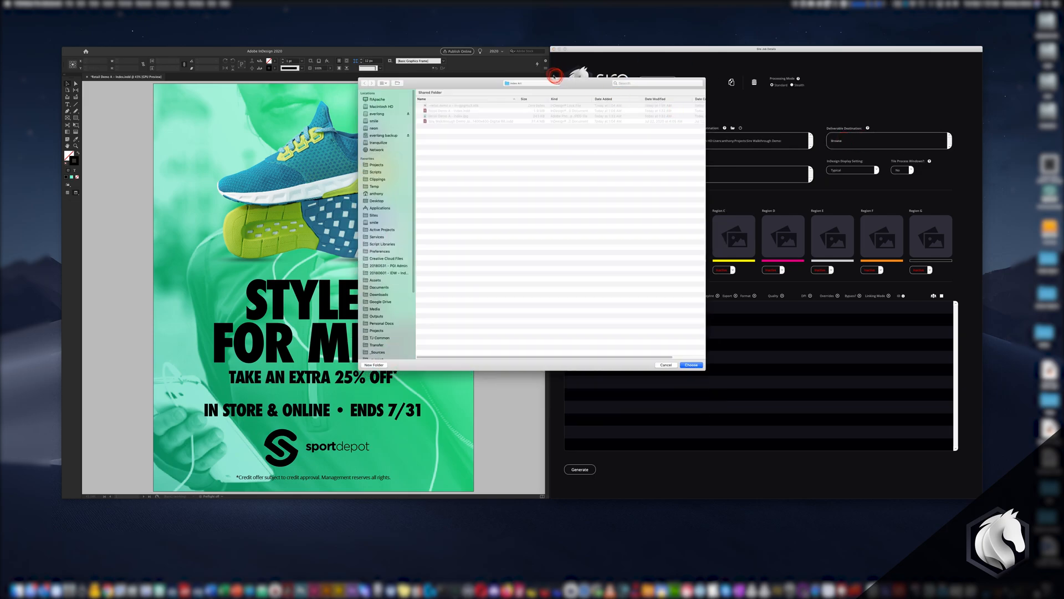
{"action": "left_click", "coordinate": [519, 83]}
{"action": "left_click", "coordinate": [514, 90]}
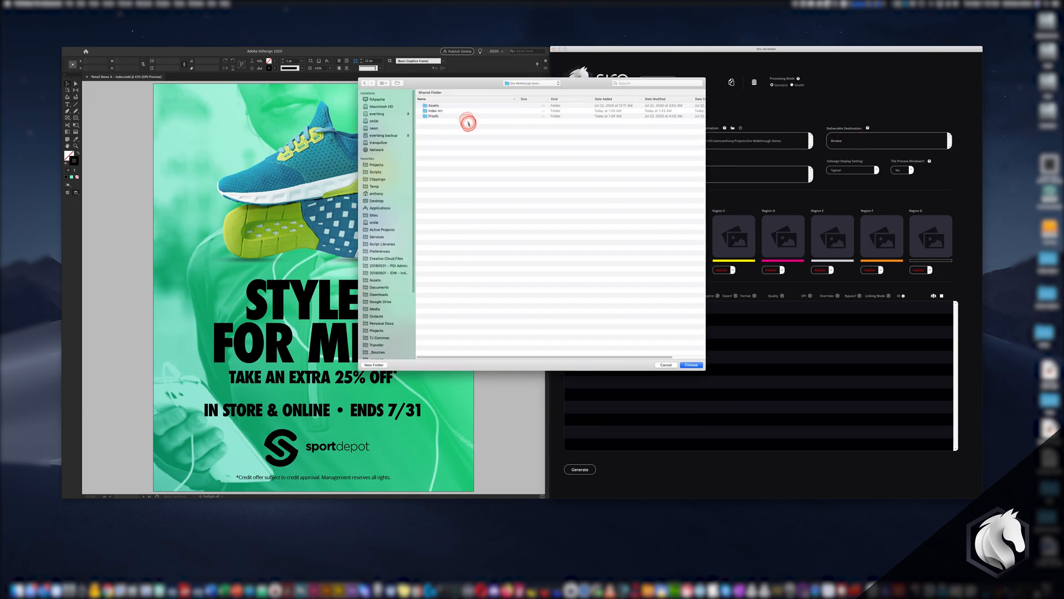
{"action": "double_click", "coordinate": [435, 117]}
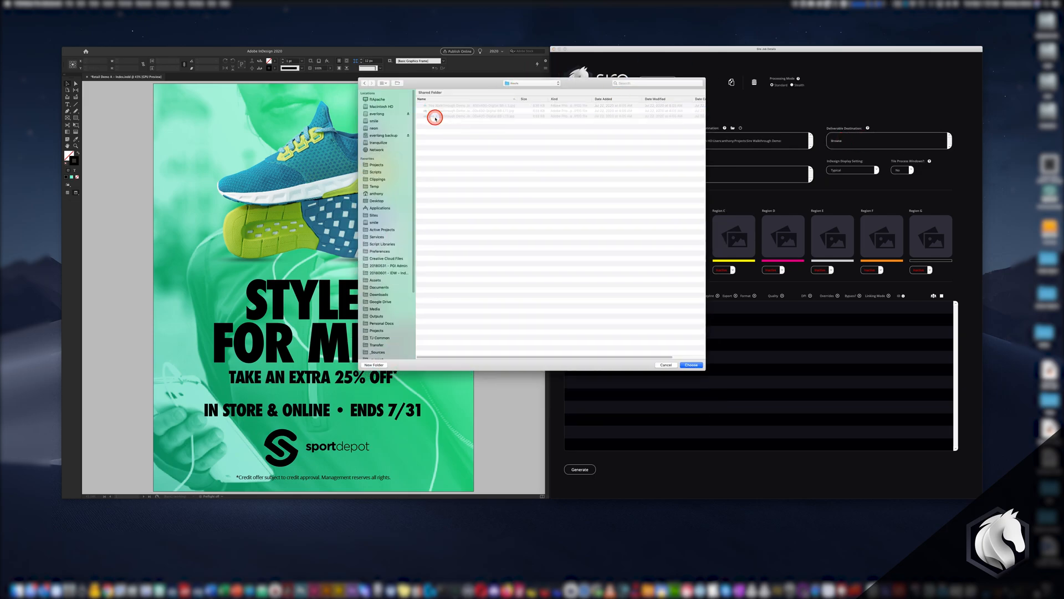
{"action": "left_click", "coordinate": [699, 366]}
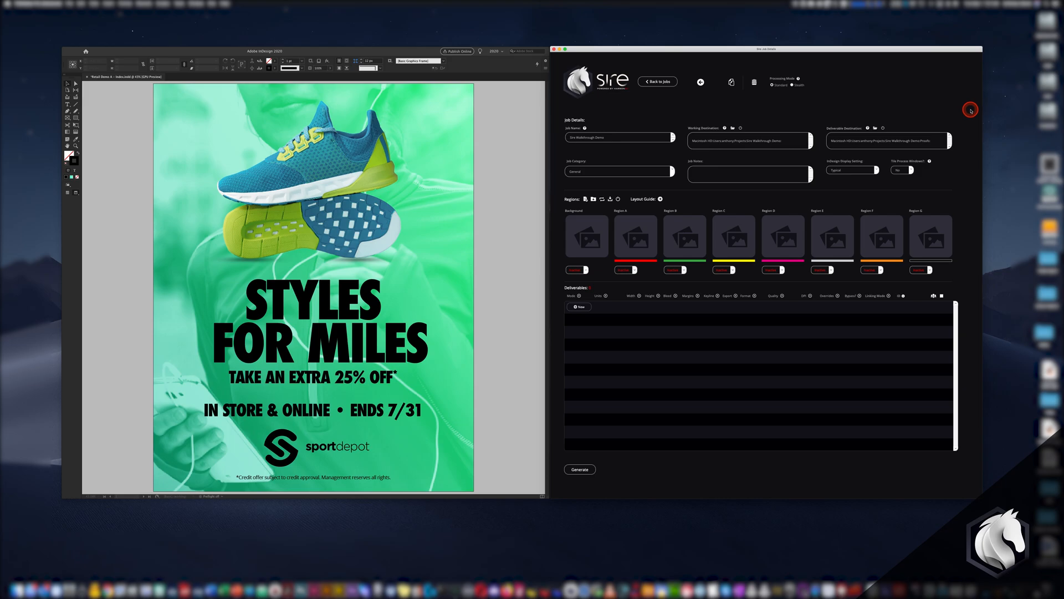
- Set the job category to Walkthrough - A and enter the job notes "This is a demo job for the Sire Walkthrough"
{"action": "left_click", "coordinate": [569, 171]}
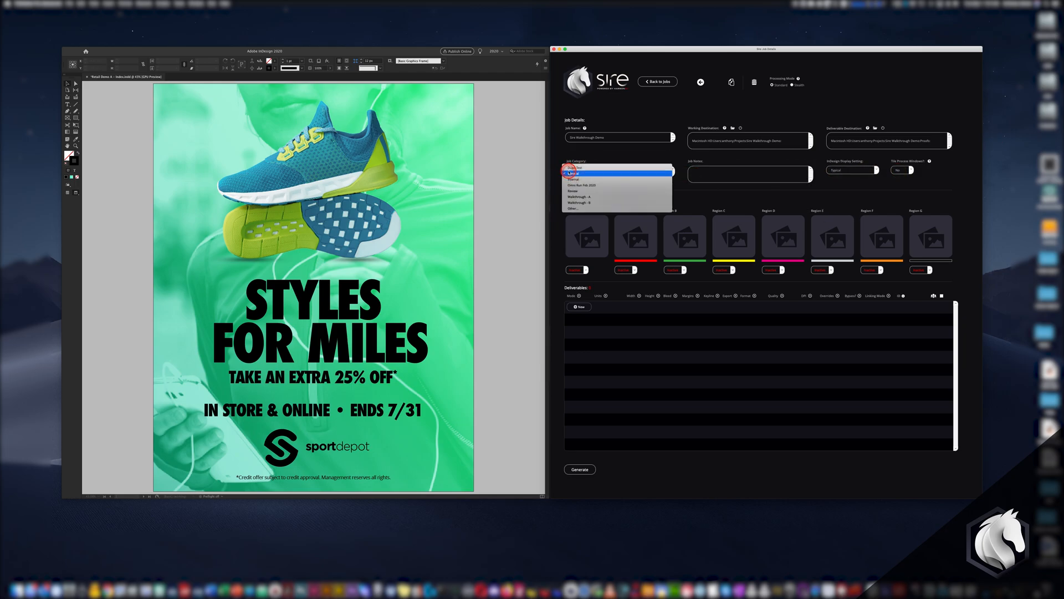
{"action": "left_click", "coordinate": [611, 197]}
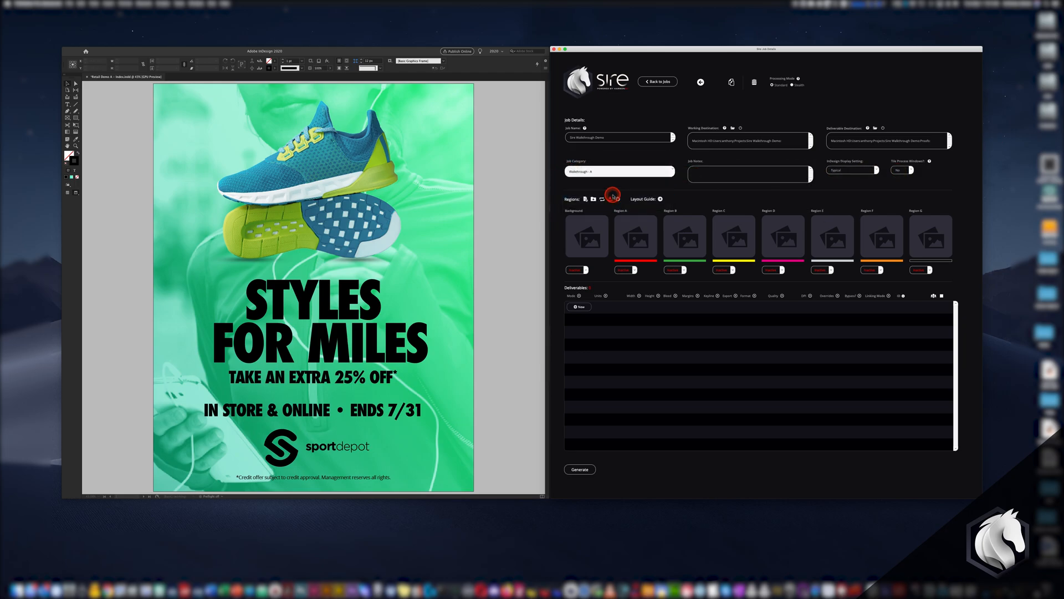
{"action": "left_click", "coordinate": [697, 173]}
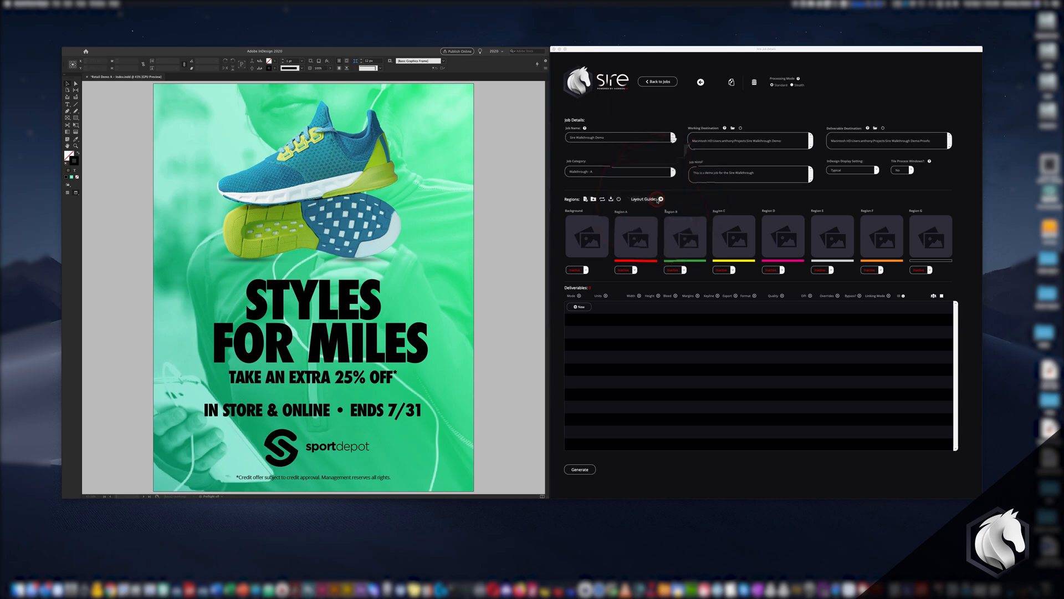
- Generate the available layouts in the Layout Guide for a width of 22 and a height of 28 inches
{"action": "left_click", "coordinate": [661, 200]}
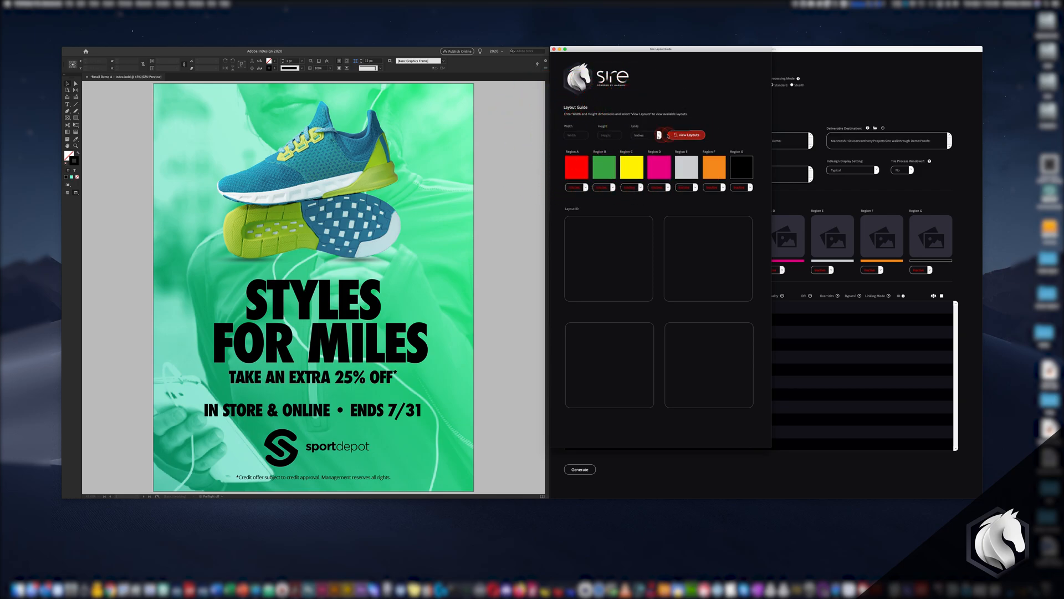
{"action": "left_click", "coordinate": [574, 125]}
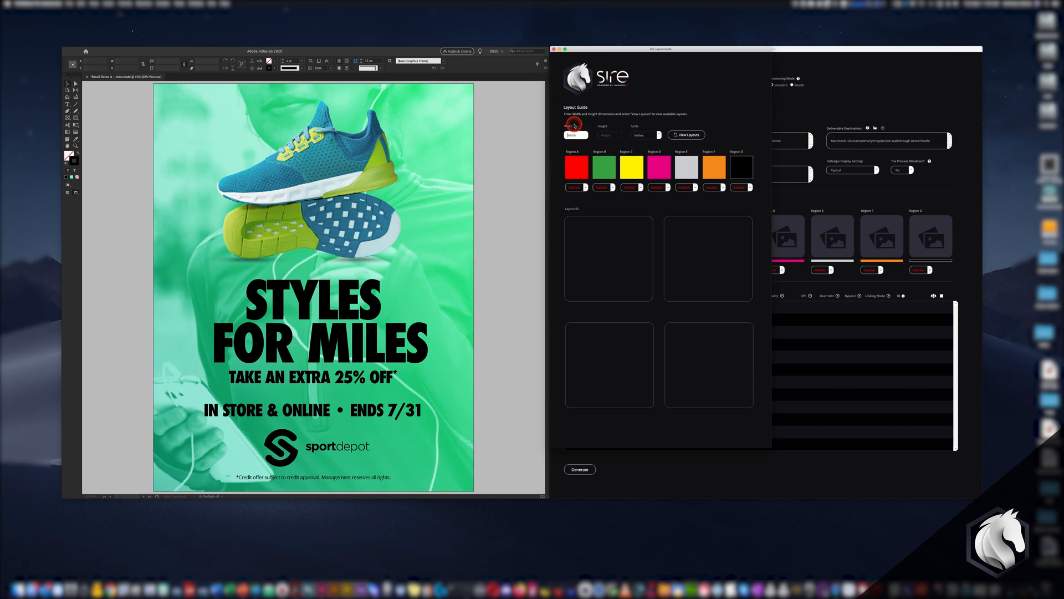
{"action": "type", "text": "22"}
{"action": "key", "text": "Tab"}
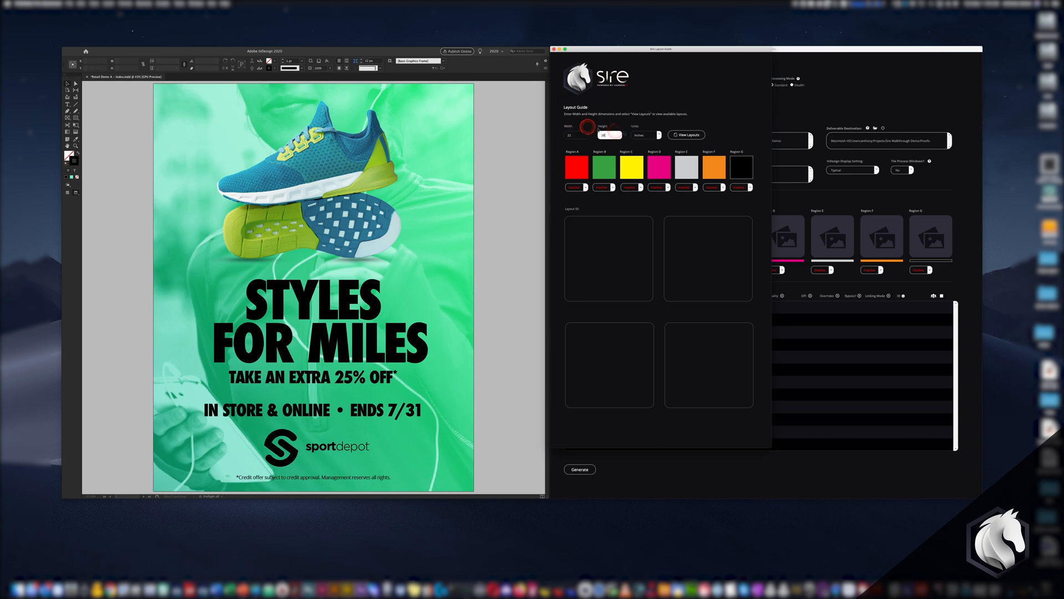
{"action": "left_click", "coordinate": [638, 135]}
{"action": "left_click", "coordinate": [638, 137]}
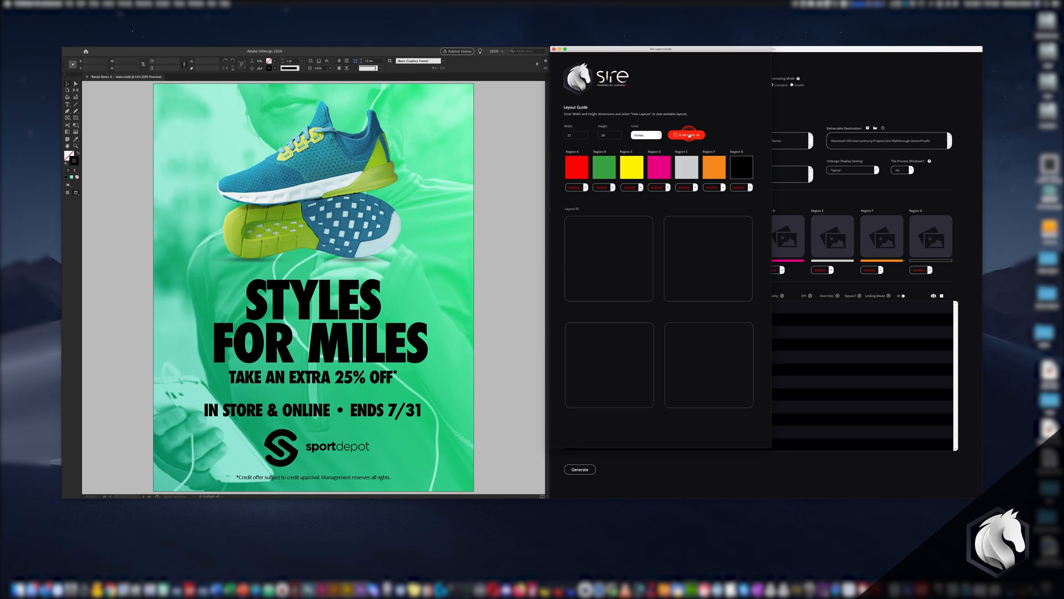
{"action": "left_click", "coordinate": [689, 136]}
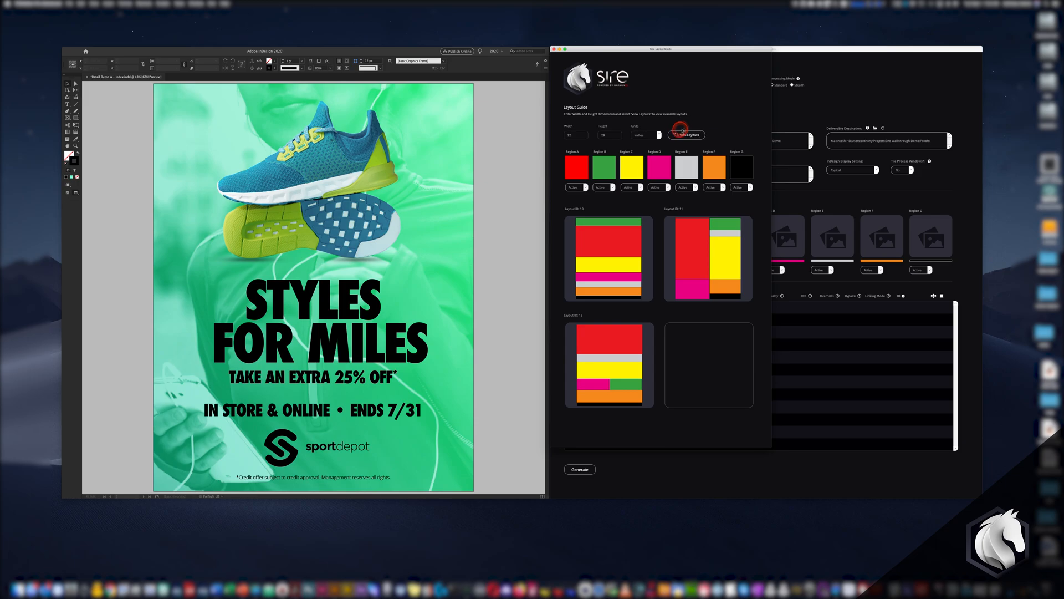
- Match the InDesign poster's elements to the layout regions, then deactivate Regions B and E in the Layout Guide and close it
{"action": "left_click", "coordinate": [328, 160]}
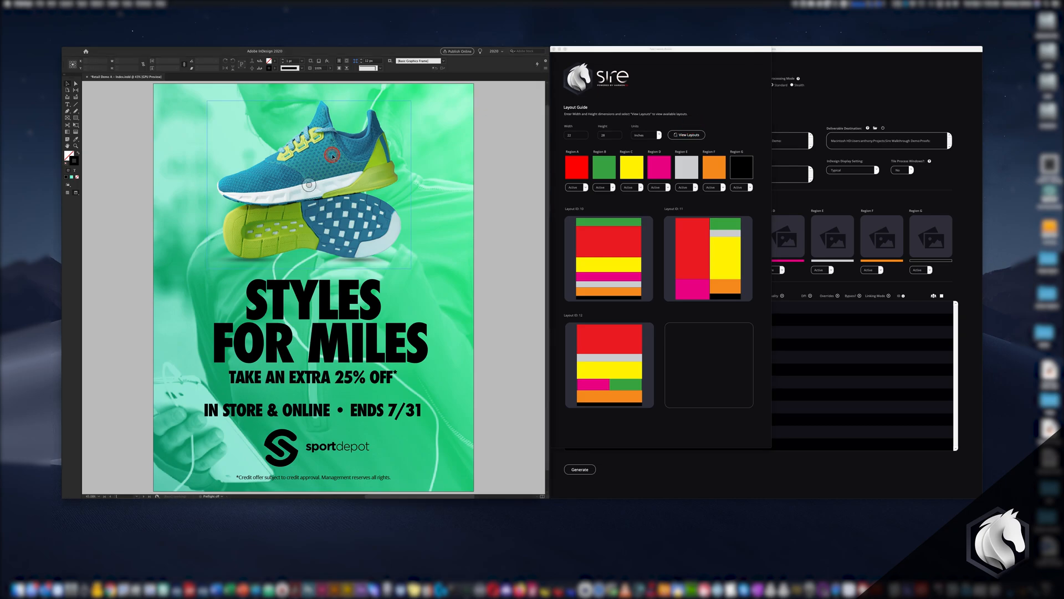
{"action": "left_click", "coordinate": [339, 325]}
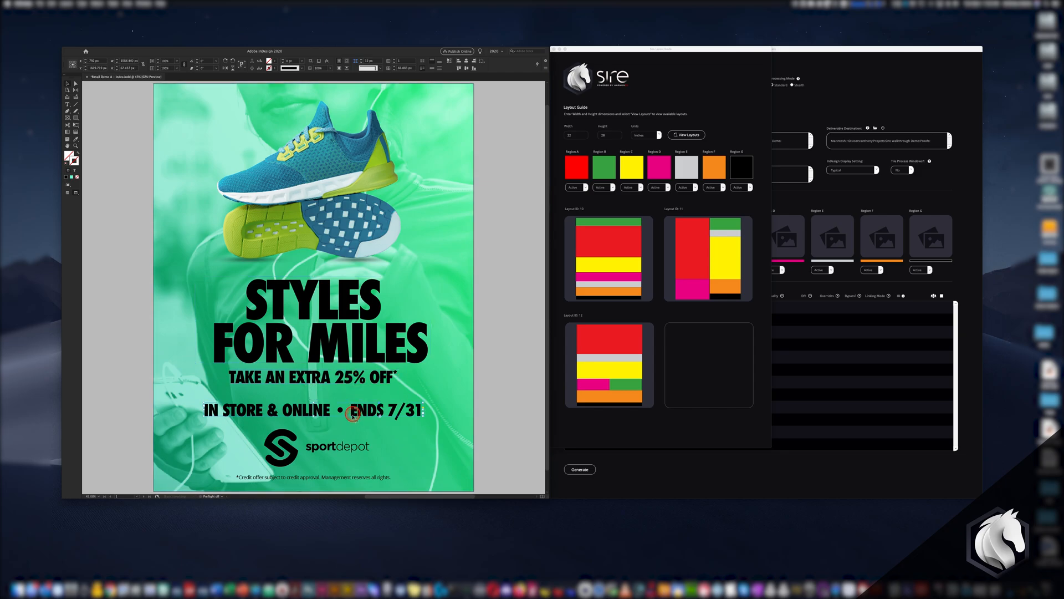
{"action": "left_click", "coordinate": [343, 446]}
{"action": "left_click", "coordinate": [438, 430]}
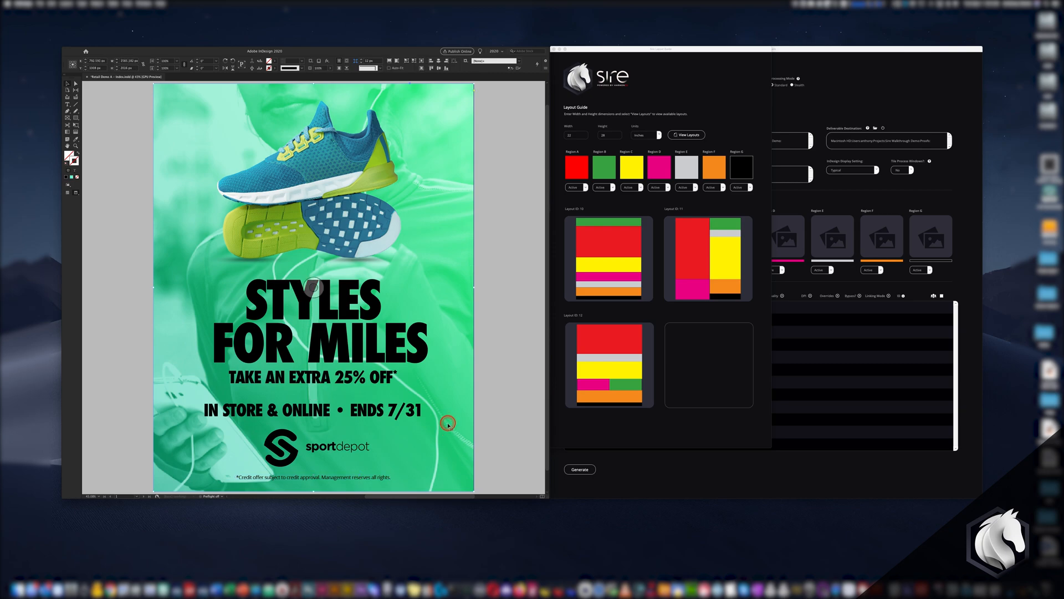
{"action": "left_click", "coordinate": [604, 186]}
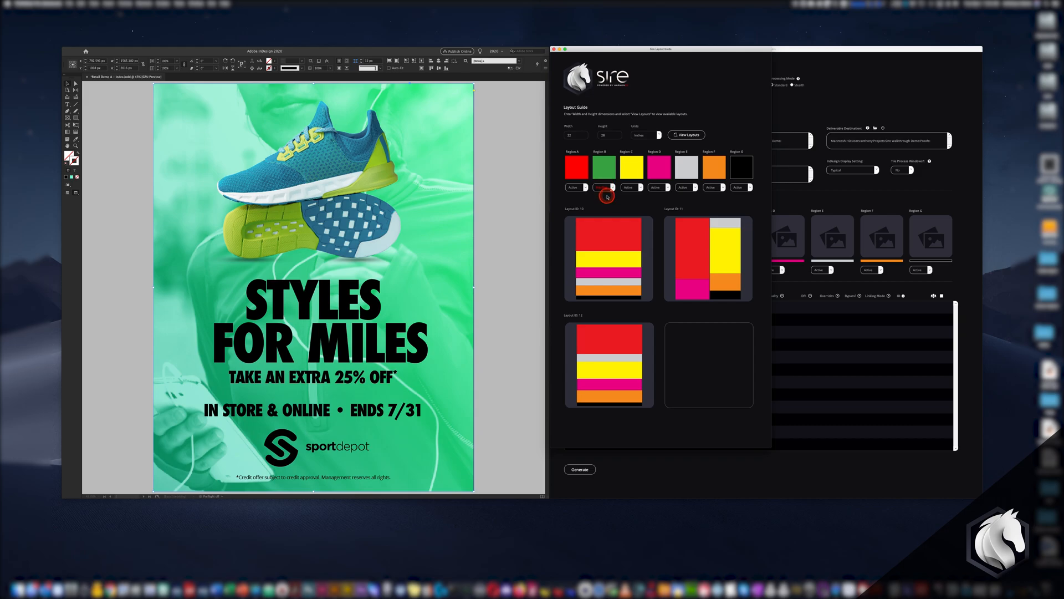
{"action": "left_click", "coordinate": [686, 187]}
{"action": "left_click", "coordinate": [686, 184]}
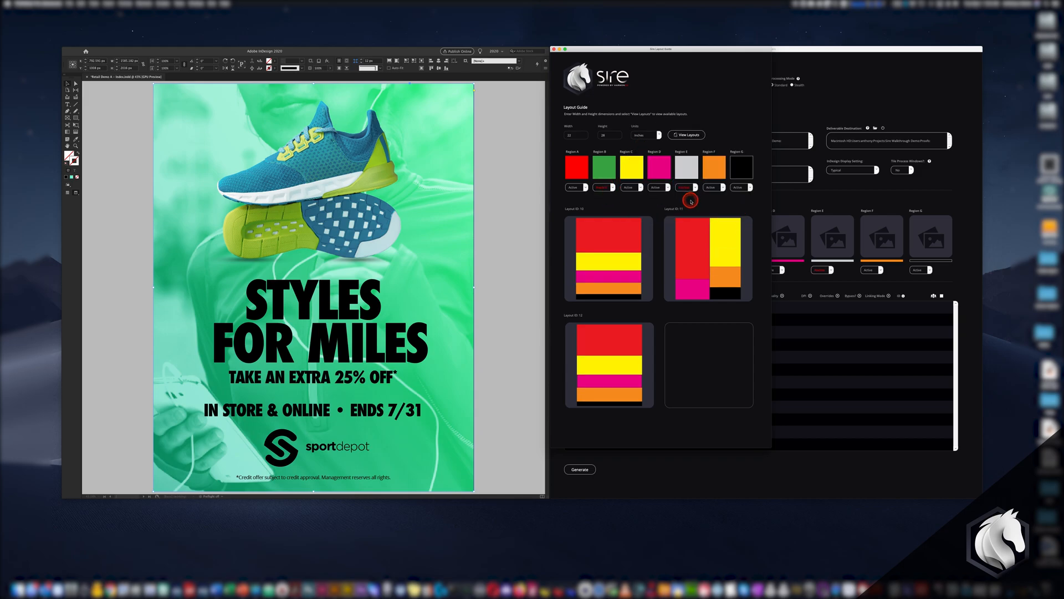
{"action": "left_click", "coordinate": [567, 99]}
{"action": "left_click", "coordinate": [553, 50]}
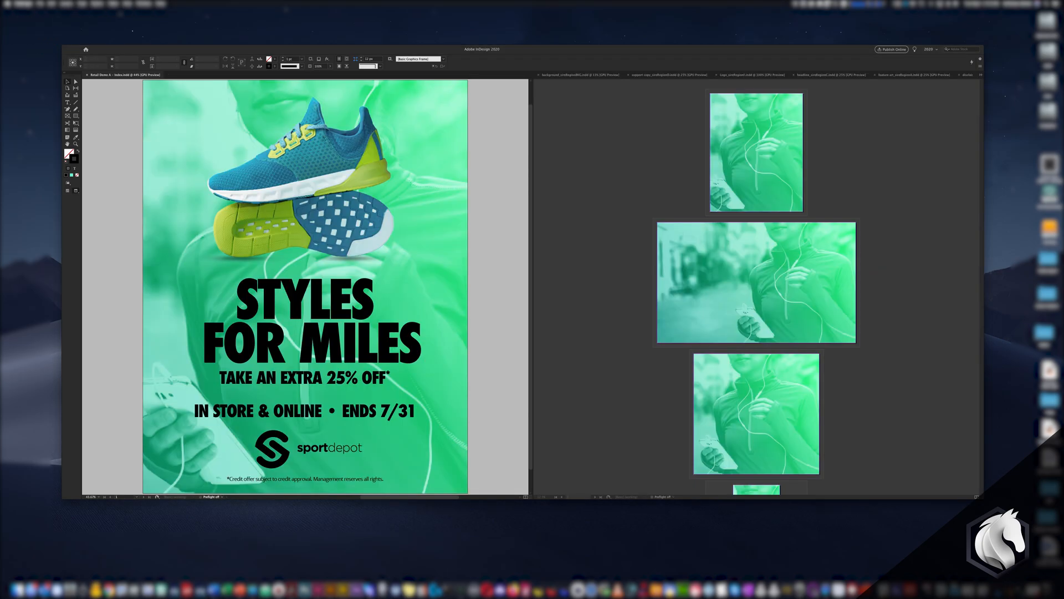
- Compare the poster's elements in InDesign with the background, feature art, headline, support copy, logo and disclaimer region documents
{"action": "left_click", "coordinate": [434, 107]}
{"action": "scroll", "coordinate": [791, 273], "scroll_direction": "down", "scroll_amount": 5}
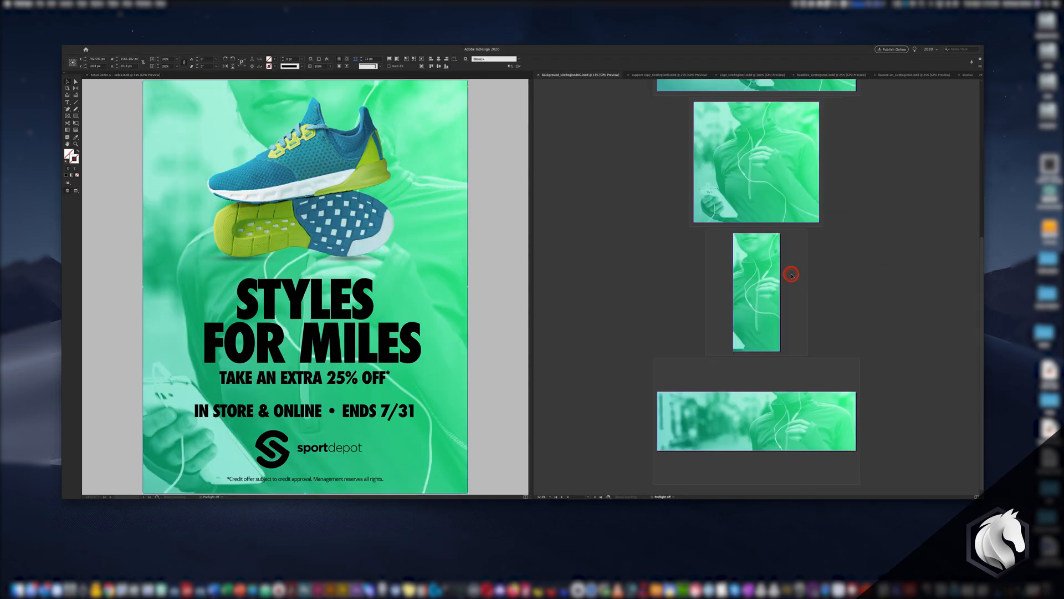
{"action": "scroll", "coordinate": [791, 274], "scroll_direction": "up", "scroll_amount": 5}
{"action": "left_click", "coordinate": [326, 221]}
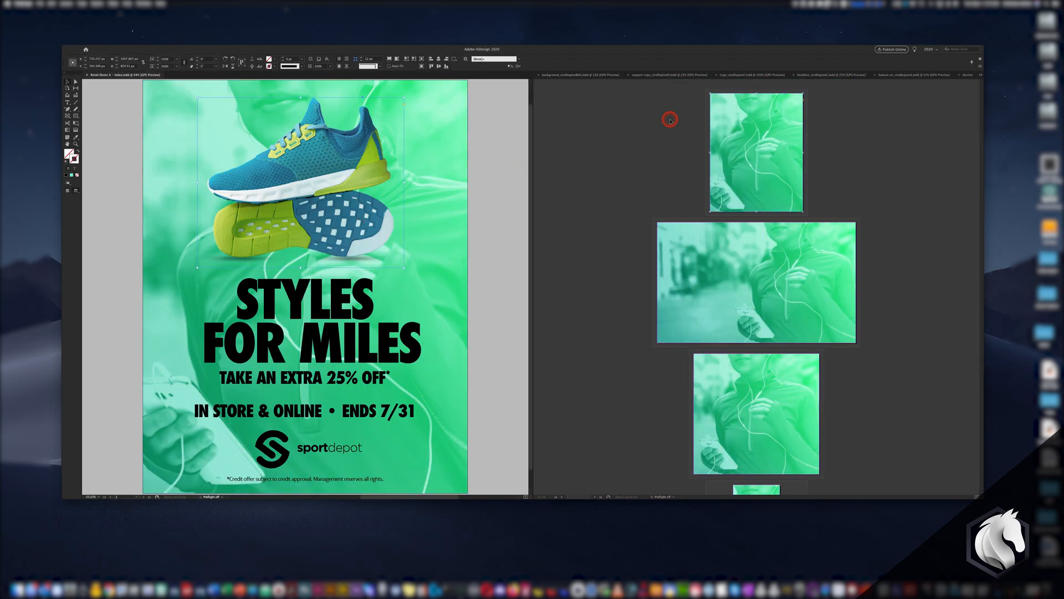
{"action": "left_click", "coordinate": [914, 74]}
{"action": "left_click", "coordinate": [353, 351]}
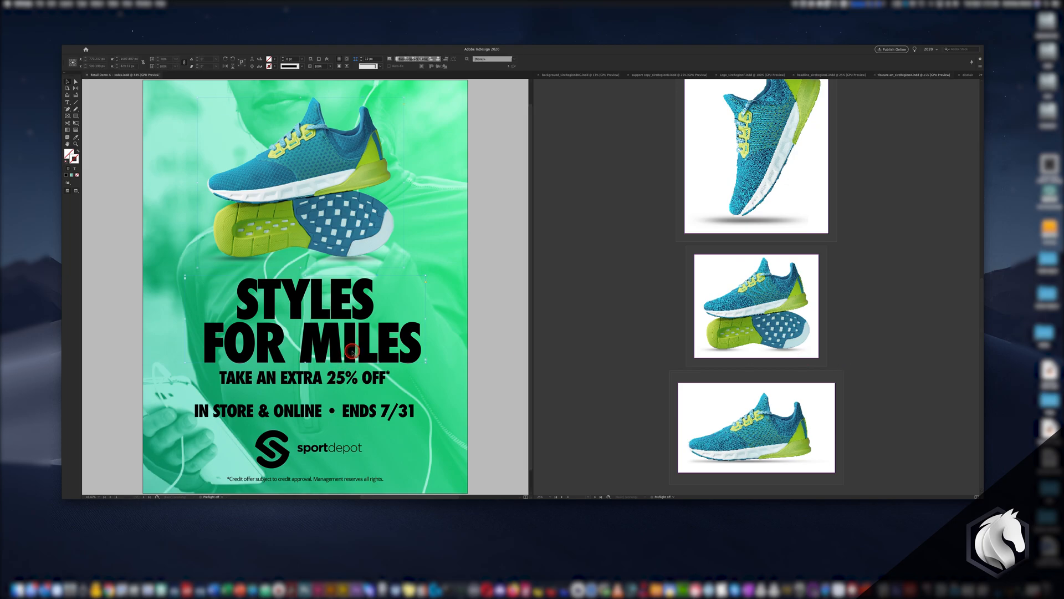
{"action": "left_click", "coordinate": [831, 74]}
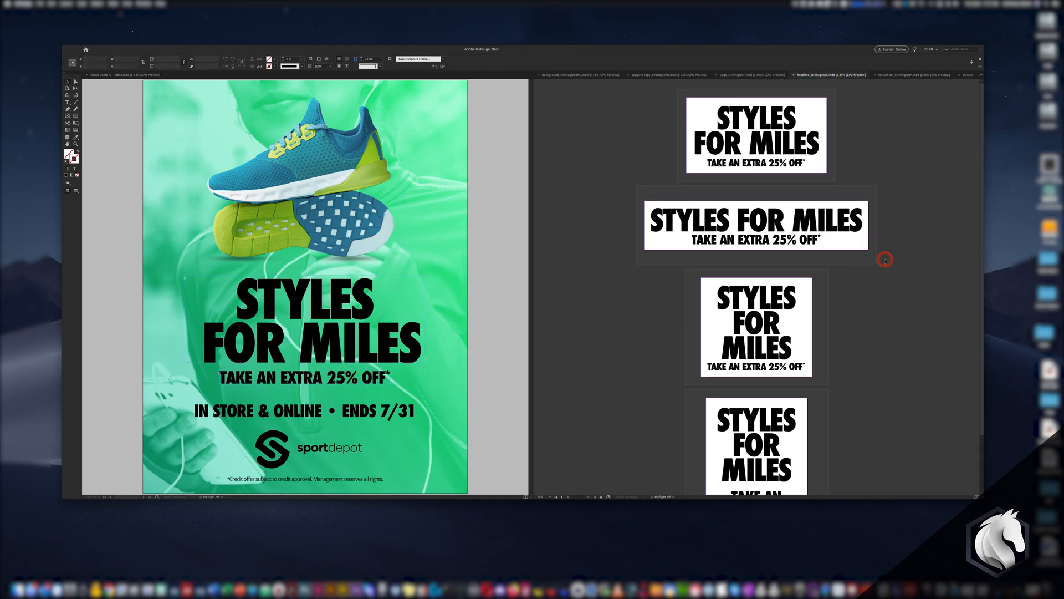
{"action": "left_click", "coordinate": [333, 422]}
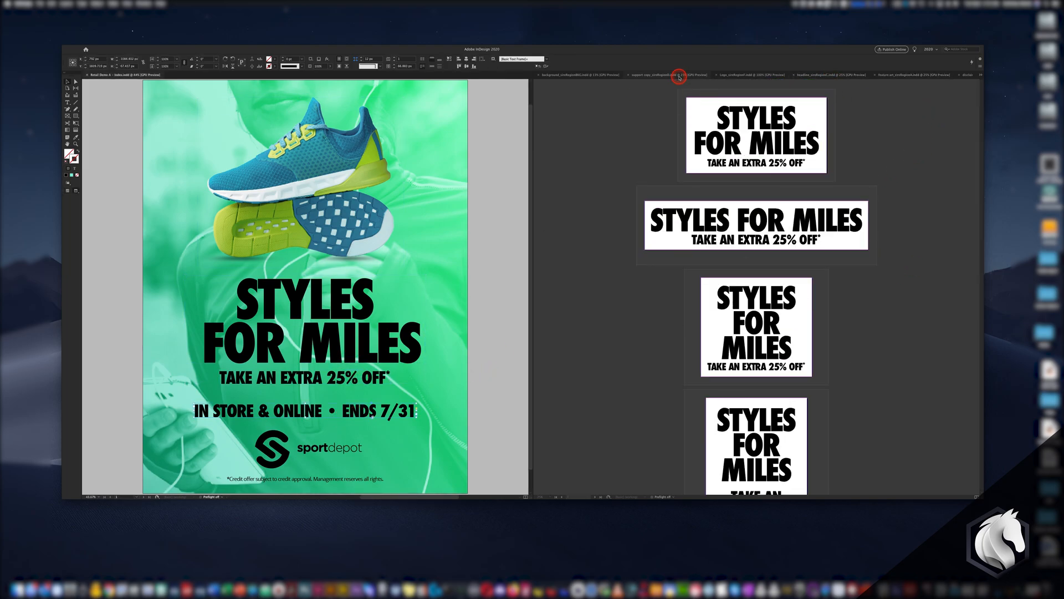
{"action": "left_click", "coordinate": [671, 75]}
{"action": "left_click", "coordinate": [320, 455]}
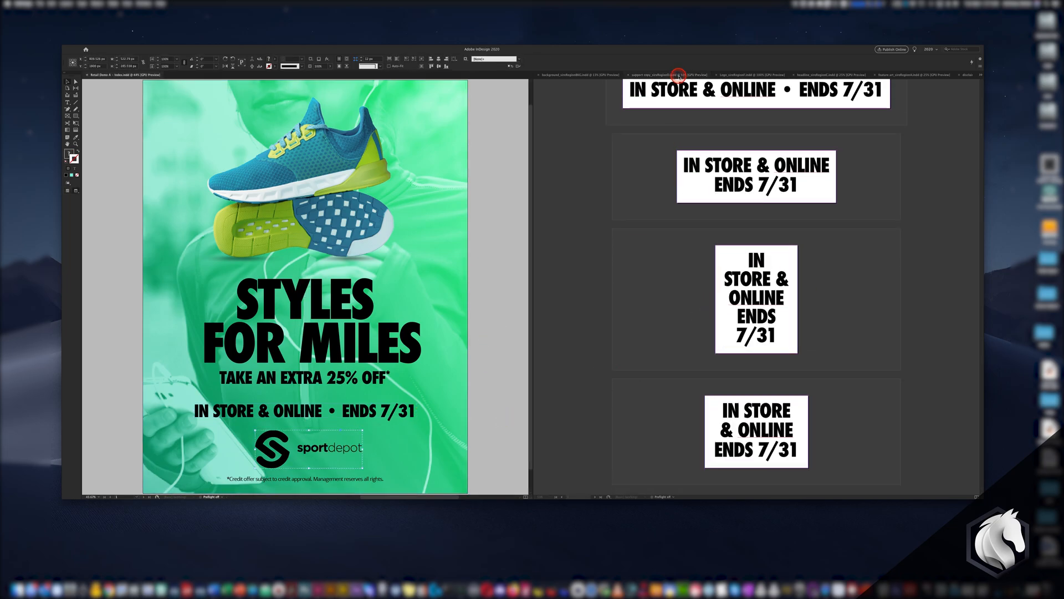
{"action": "left_click", "coordinate": [681, 74]}
{"action": "left_click", "coordinate": [765, 75]}
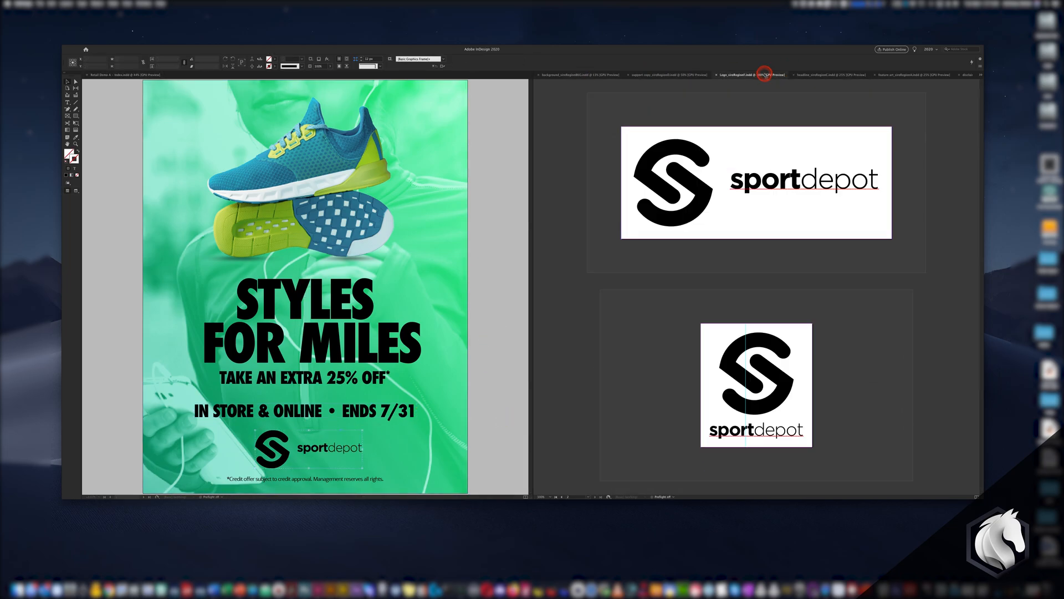
{"action": "left_click", "coordinate": [379, 481]}
{"action": "left_click", "coordinate": [968, 74]}
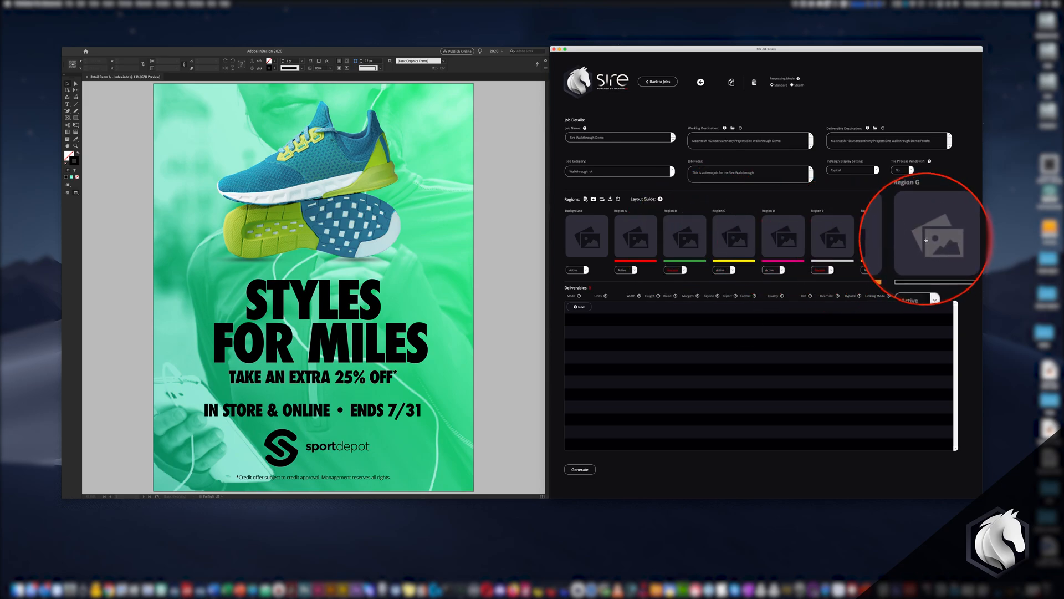
- Attach the background InDesign document from the Regions folder to the job's Background region in Sire
{"action": "left_click", "coordinate": [587, 235]}
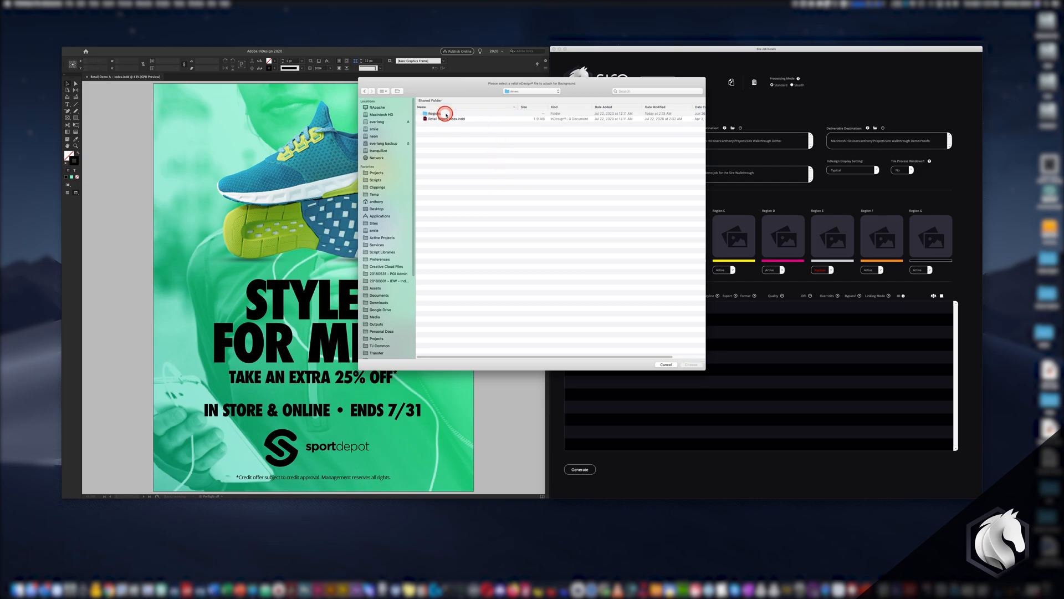
{"action": "double_click", "coordinate": [446, 114]}
{"action": "double_click", "coordinate": [451, 114]}
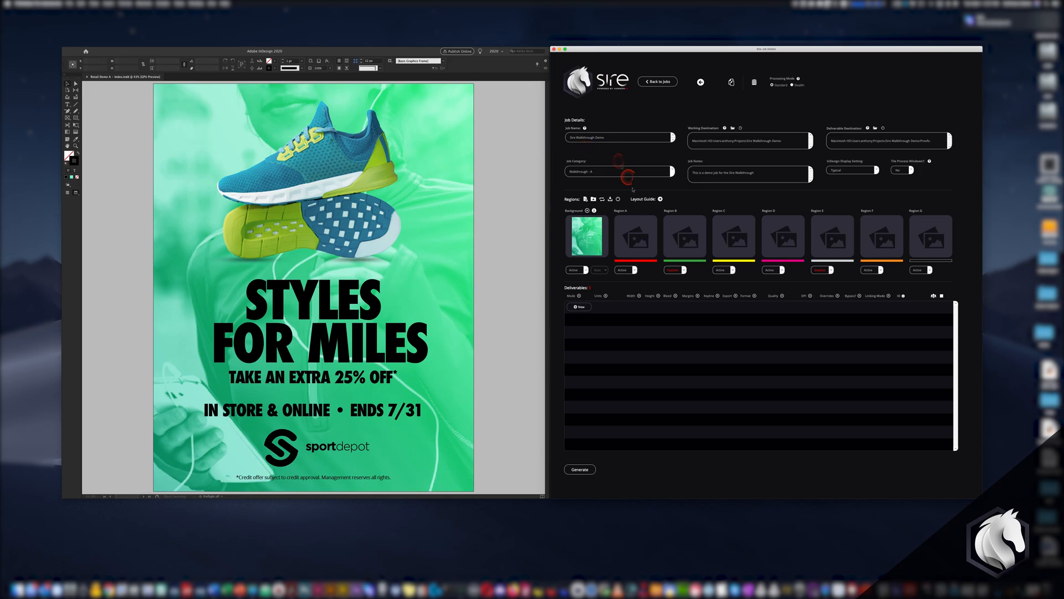
- Attach the feature art InDesign document to Region A and the headline document to Region C
{"action": "left_click", "coordinate": [636, 241]}
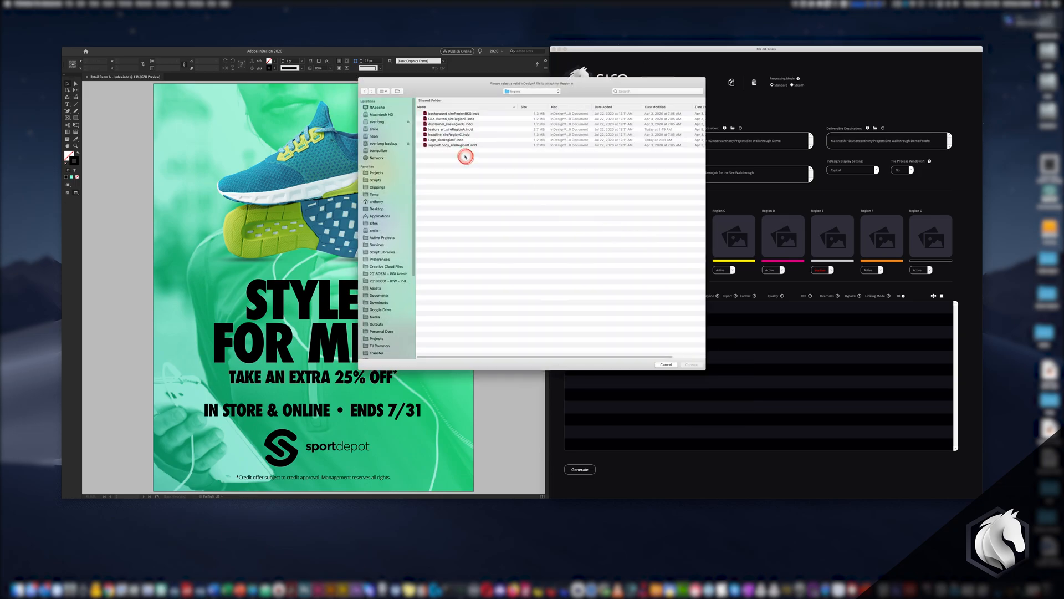
{"action": "double_click", "coordinate": [442, 129]}
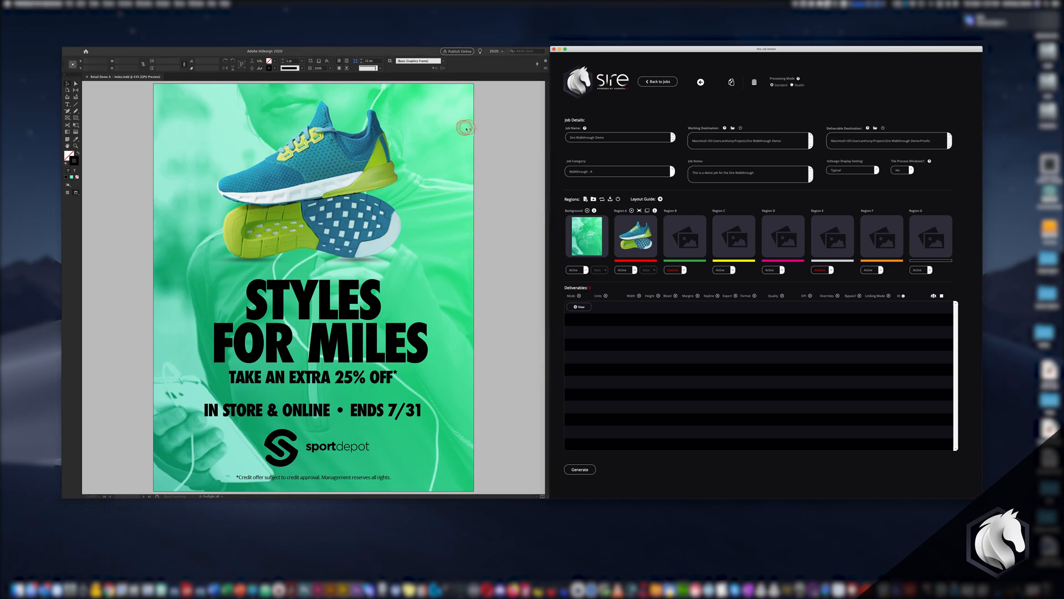
{"action": "left_click", "coordinate": [736, 231]}
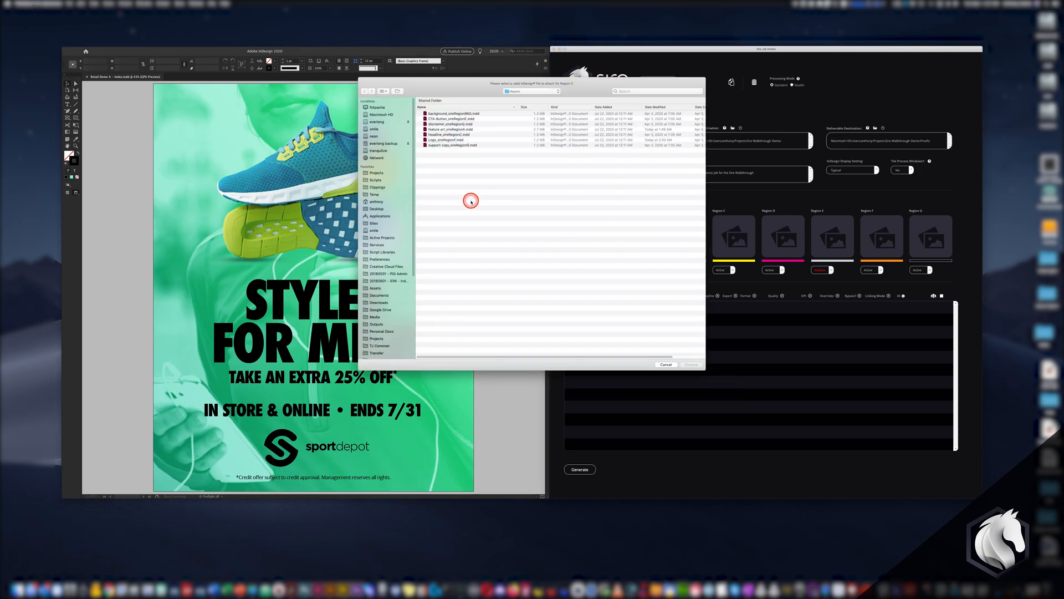
{"action": "double_click", "coordinate": [443, 135]}
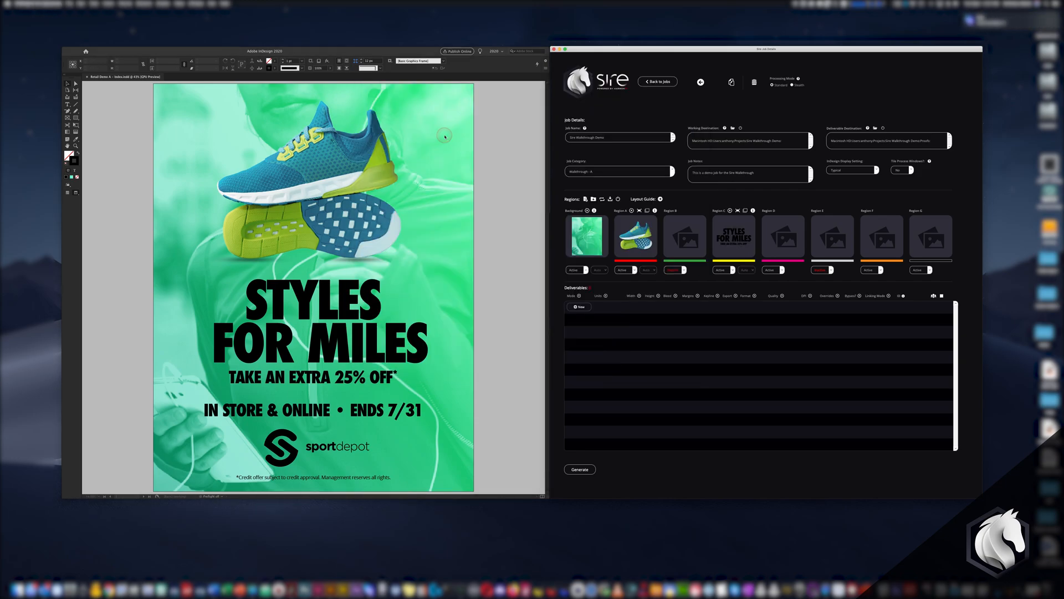
- Attach the support copy document to Region D, the logo document to Region F and the disclaimer document to Region G
{"action": "left_click", "coordinate": [776, 240]}
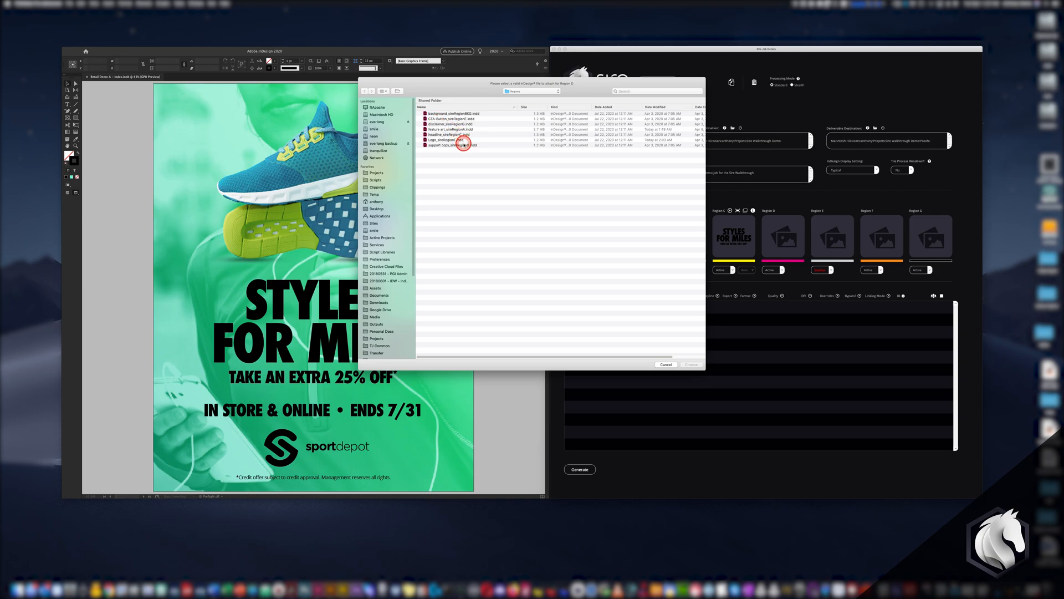
{"action": "double_click", "coordinate": [465, 145]}
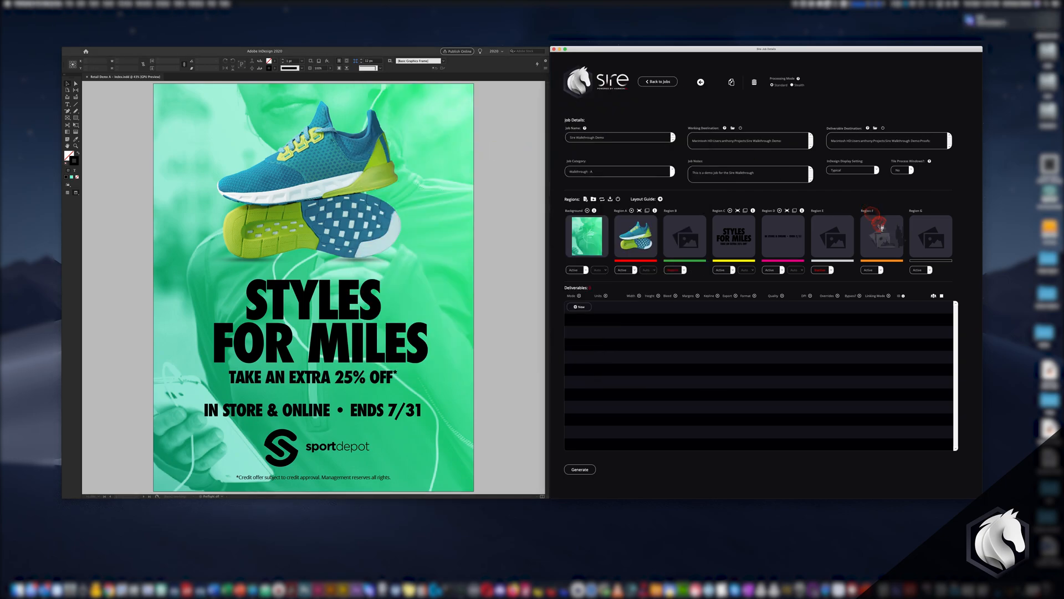
{"action": "left_click", "coordinate": [889, 237]}
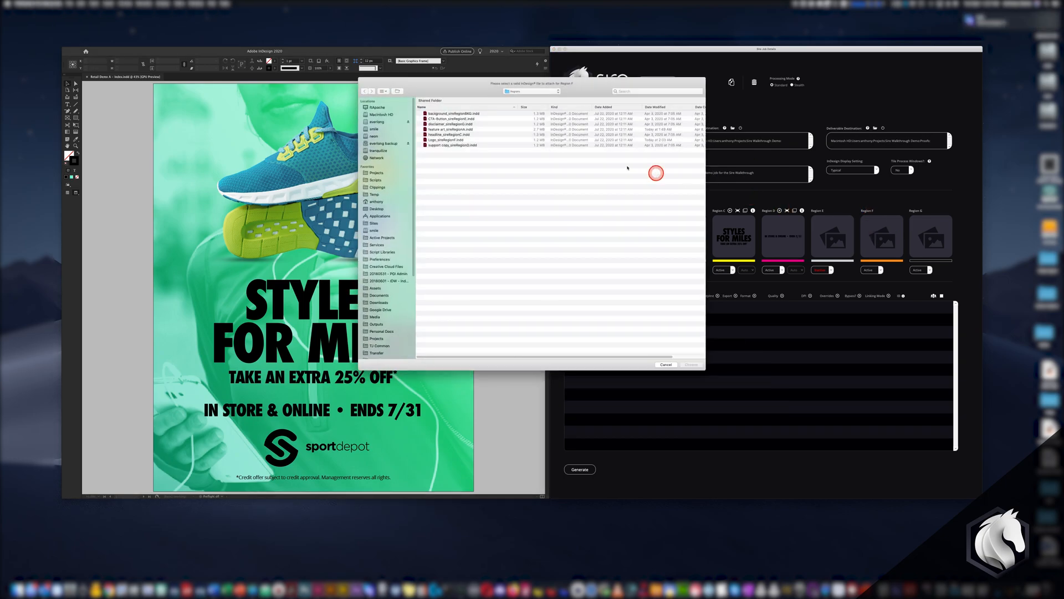
{"action": "double_click", "coordinate": [451, 141]}
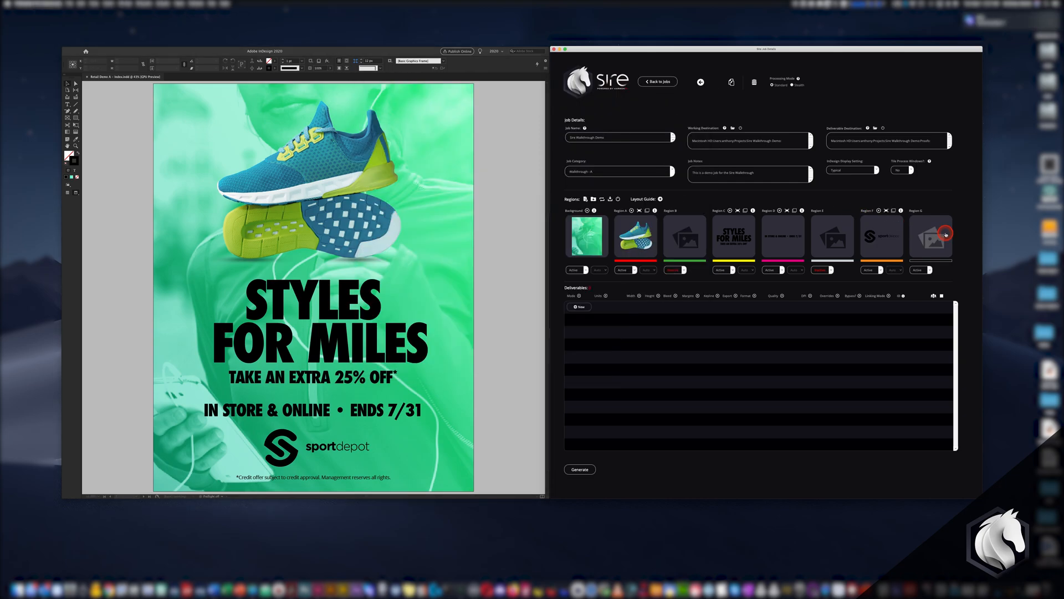
{"action": "left_click", "coordinate": [931, 237]}
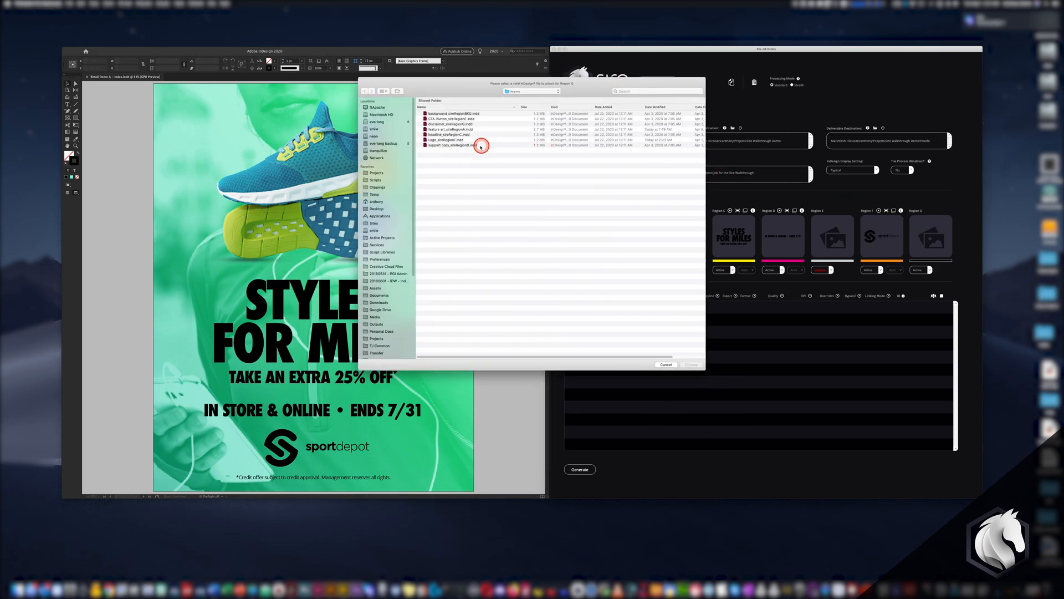
{"action": "double_click", "coordinate": [450, 124]}
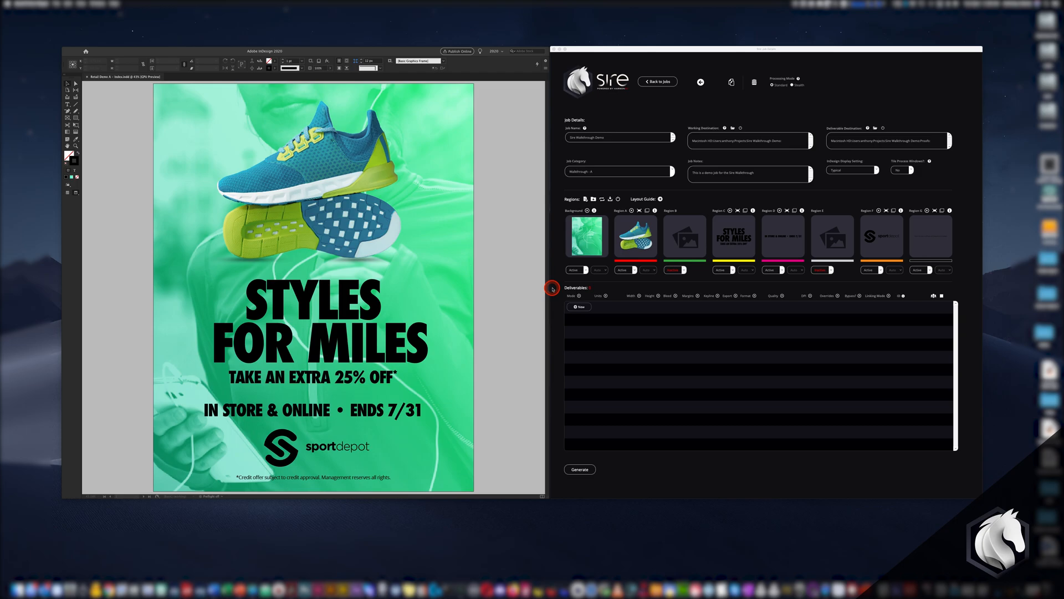
- Add a new deliverable to the job in Pixels, with a width of 1400 and a height of 400
{"action": "left_click", "coordinate": [553, 288]}
{"action": "left_click", "coordinate": [579, 307]}
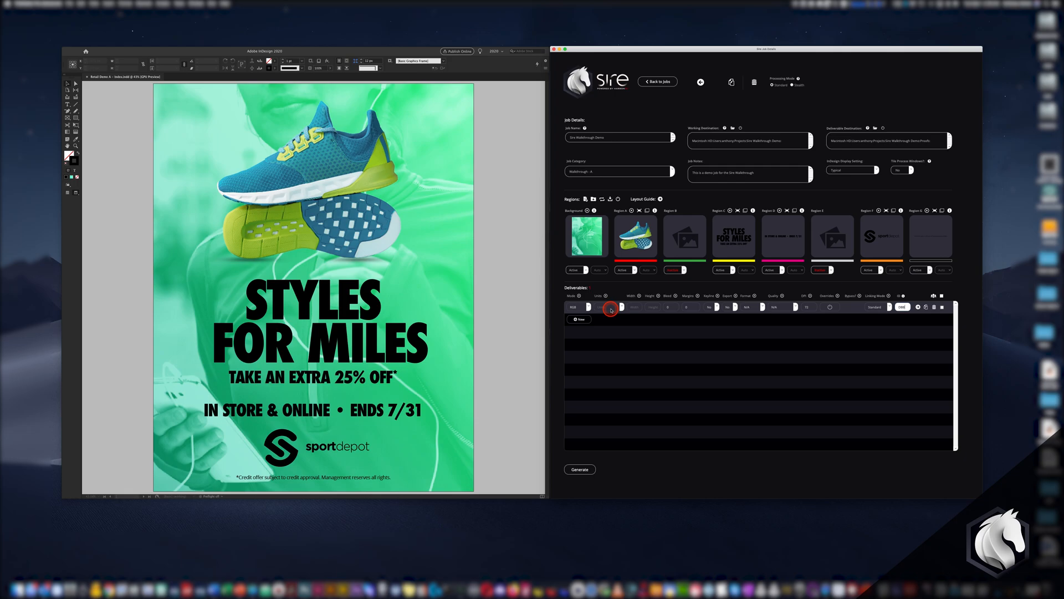
{"action": "left_click", "coordinate": [611, 310]}
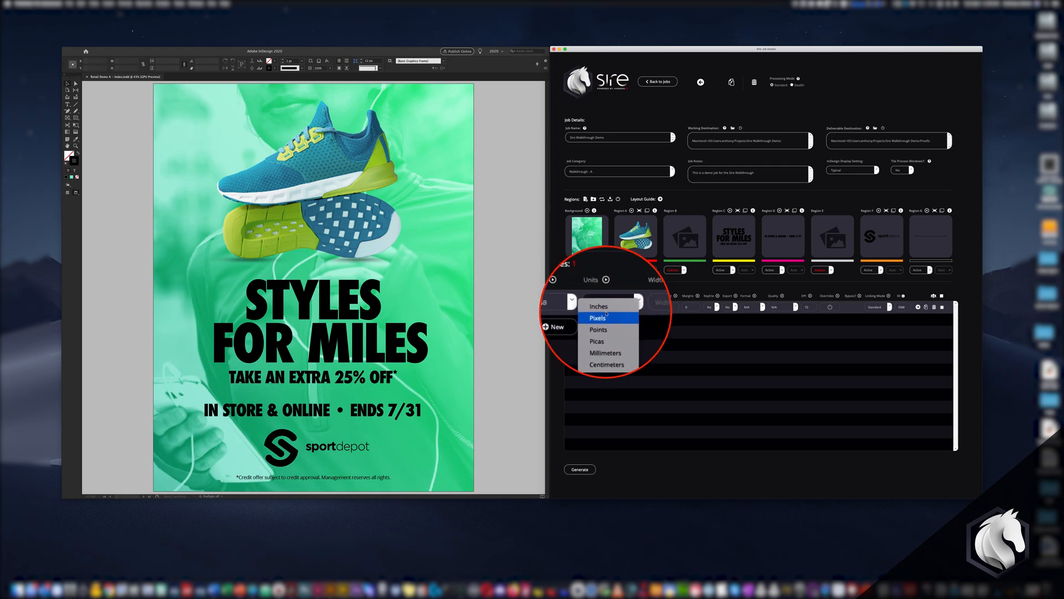
{"action": "left_click", "coordinate": [605, 314]}
{"action": "left_click", "coordinate": [637, 306]}
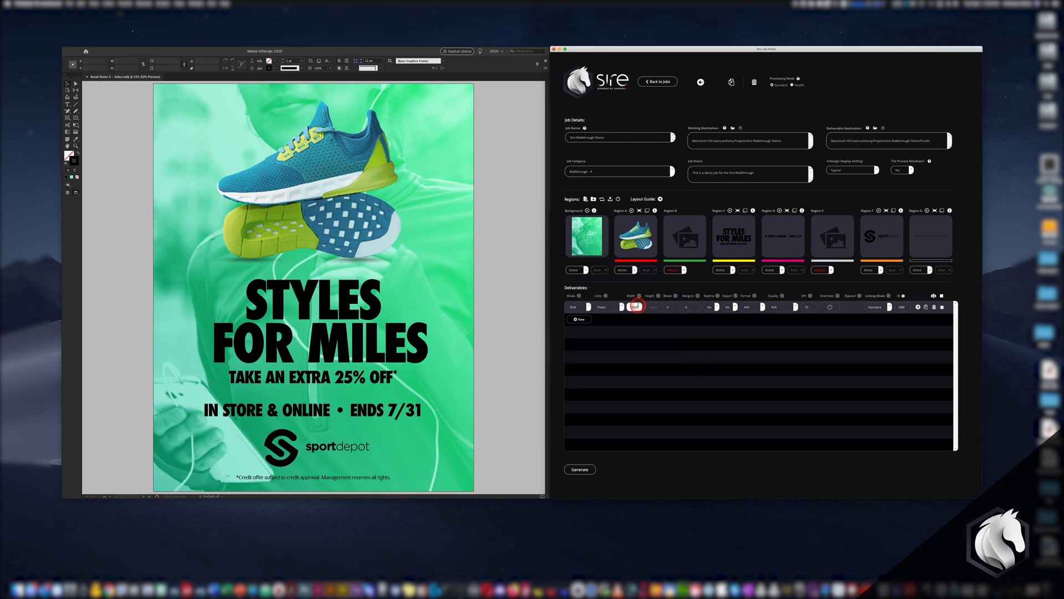
{"action": "key", "text": "Tab"}
{"action": "type", "text": "400"}
{"action": "key", "text": "Tab"}
{"action": "key", "text": "Tab"}
- Set the new deliverable's margins and keyline option, and turn its export on
{"action": "double_click", "coordinate": [686, 307]}
{"action": "left_click", "coordinate": [709, 308]}
{"action": "left_click", "coordinate": [711, 311]}
{"action": "left_click", "coordinate": [735, 307]}
{"action": "left_click", "coordinate": [731, 308]}
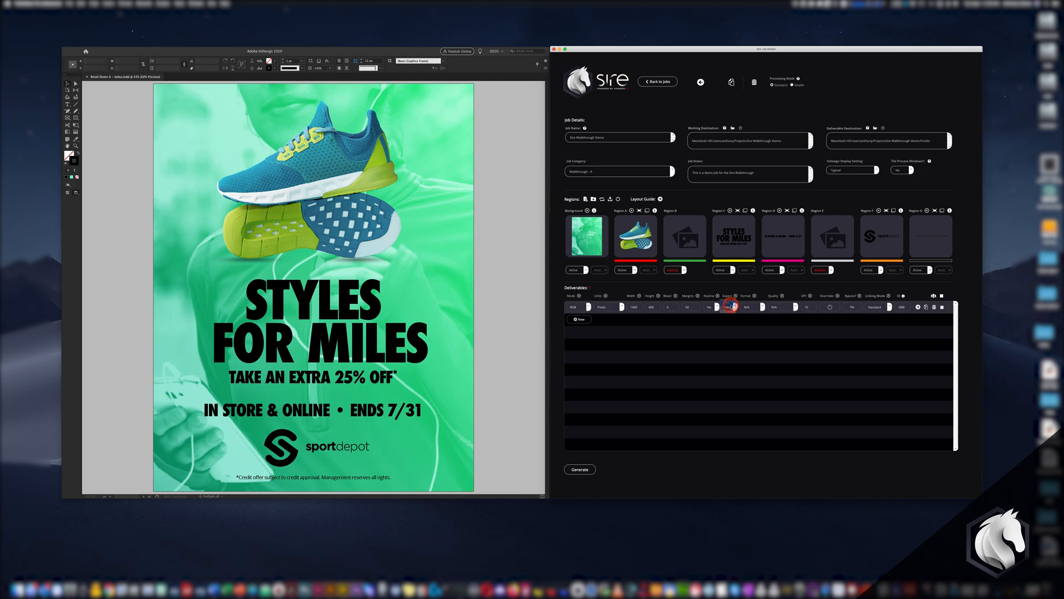
- Set the deliverable's export format to JPEG with Low quality, keeping the resolution at 72 DPI
{"action": "left_click", "coordinate": [763, 306]}
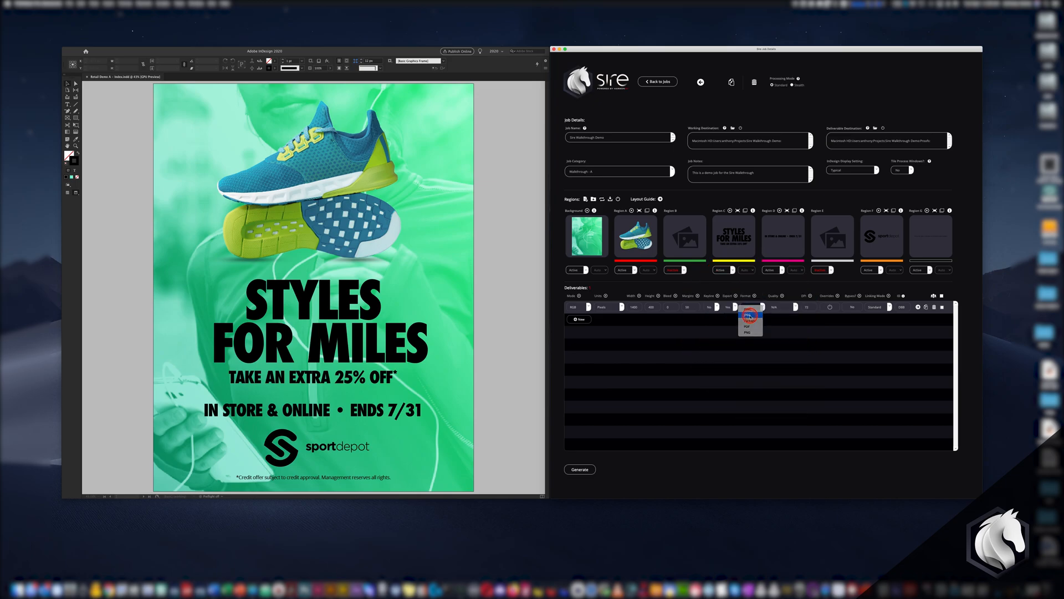
{"action": "left_click", "coordinate": [747, 314]}
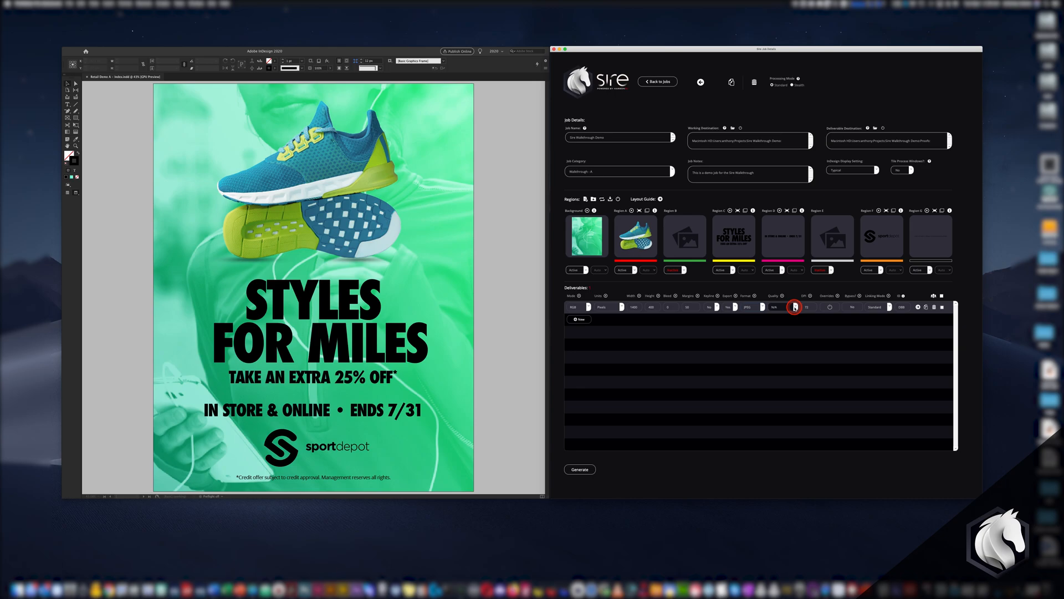
{"action": "left_click", "coordinate": [795, 308]}
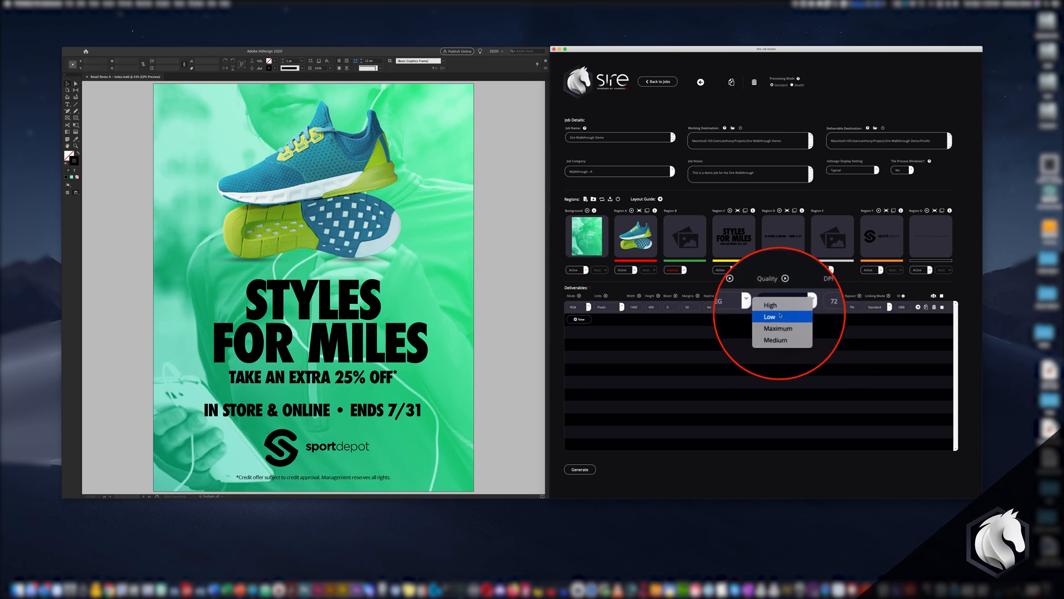
{"action": "left_click", "coordinate": [779, 314]}
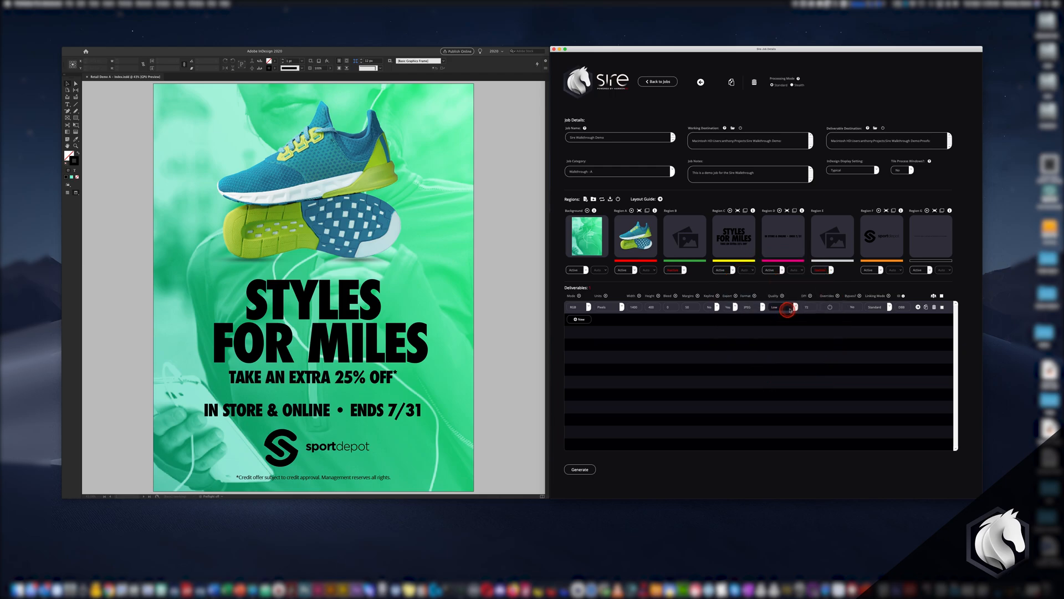
{"action": "left_click", "coordinate": [812, 308]}
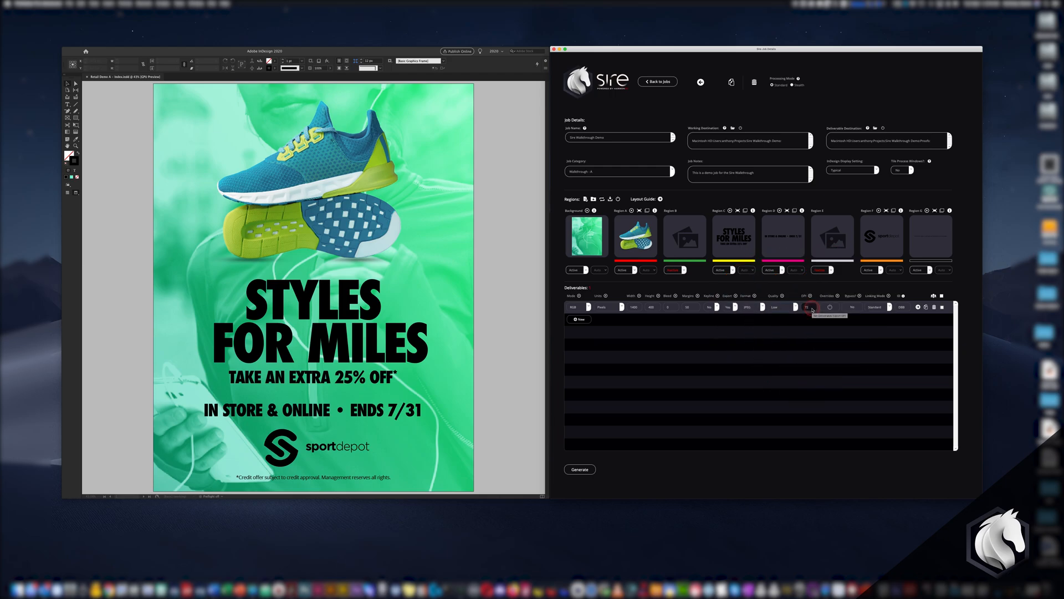
- Open the deliverable's details and try a size of 500 by 500 pixels to compare the available layouts
{"action": "left_click", "coordinate": [918, 307]}
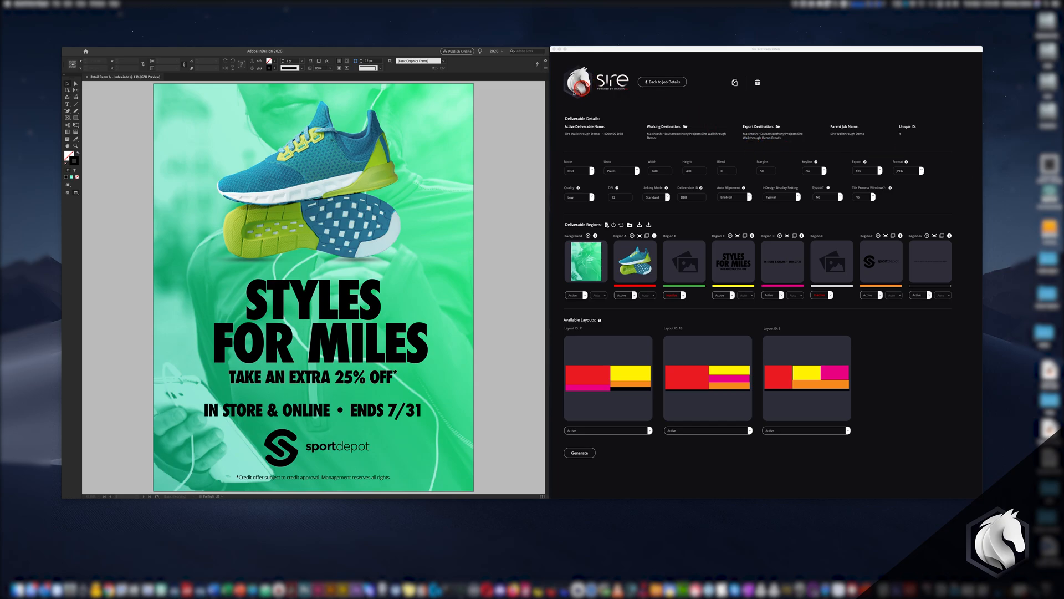
{"action": "left_click", "coordinate": [561, 107]}
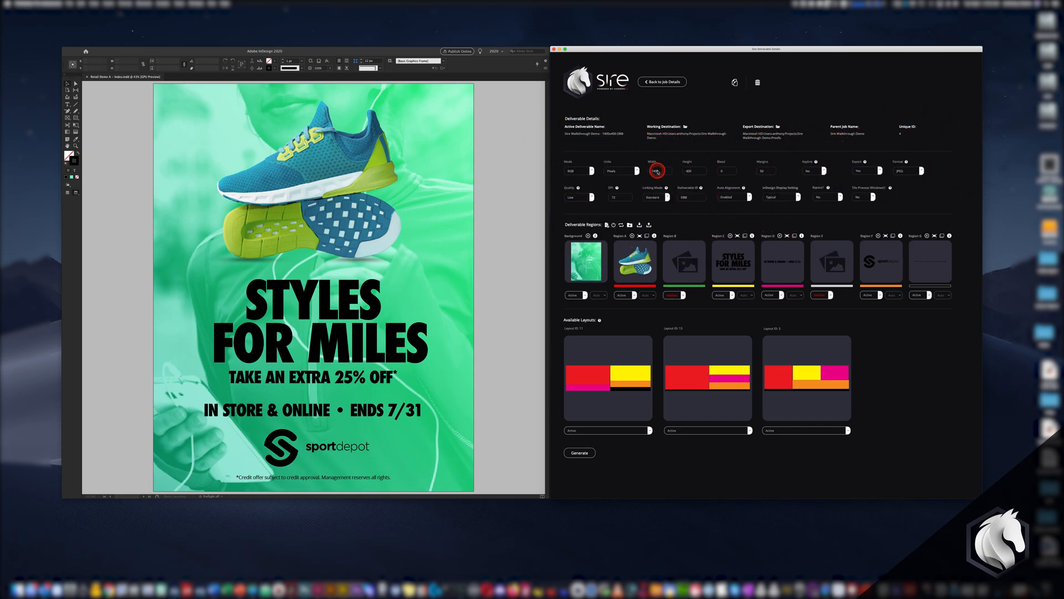
{"action": "double_click", "coordinate": [659, 171]}
{"action": "type", "text": "500"}
{"action": "key", "text": "Tab"}
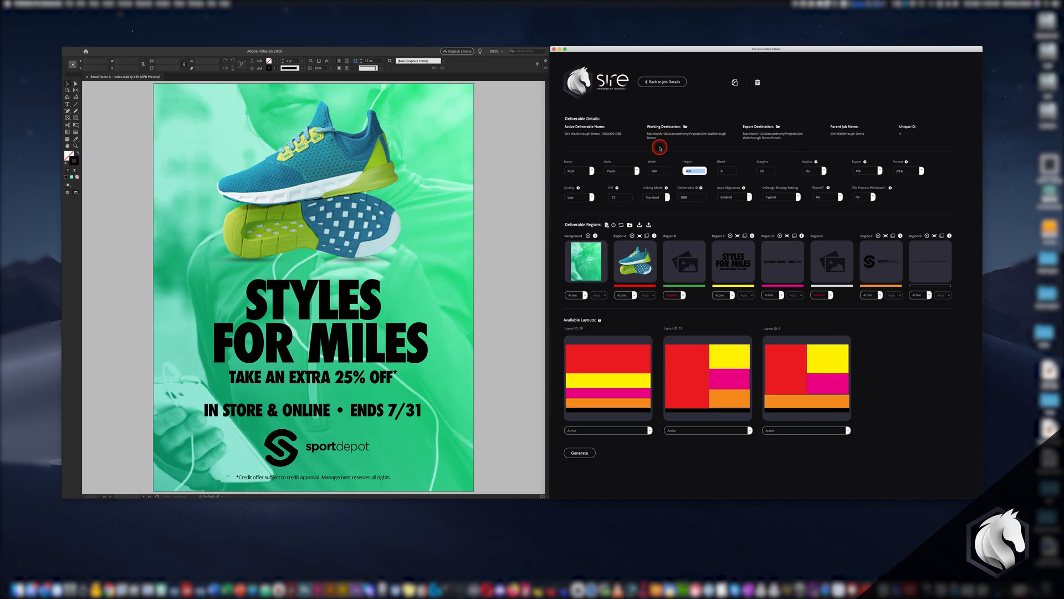
{"action": "key", "text": "Tab"}
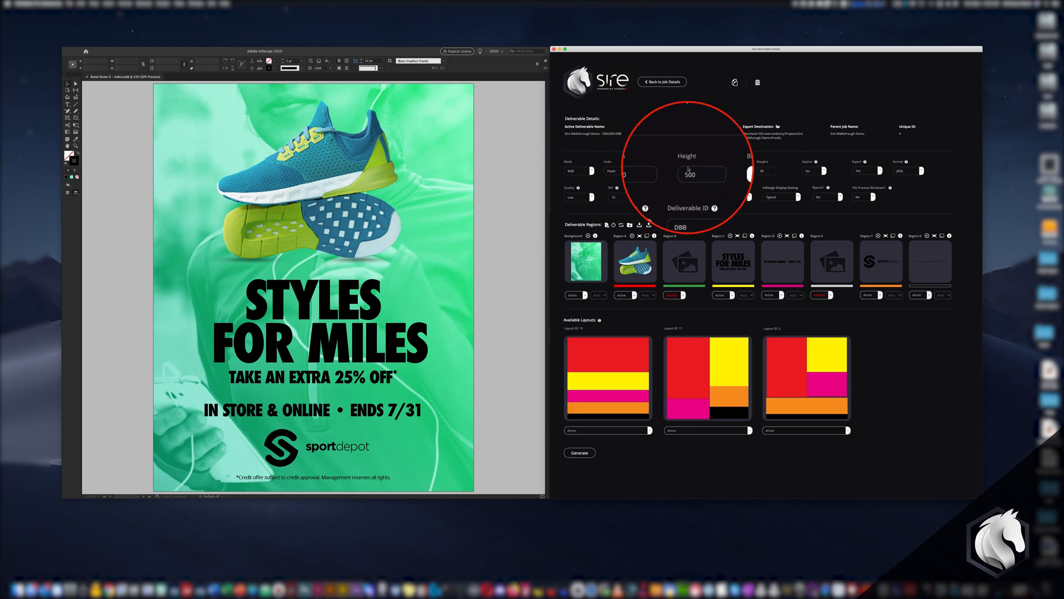
- Try a deliverable width of 1000 and a height of 100 pixels to compare the available layouts
{"action": "left_click_drag", "start_coordinate": [664, 171], "coordinate": [633, 132]}
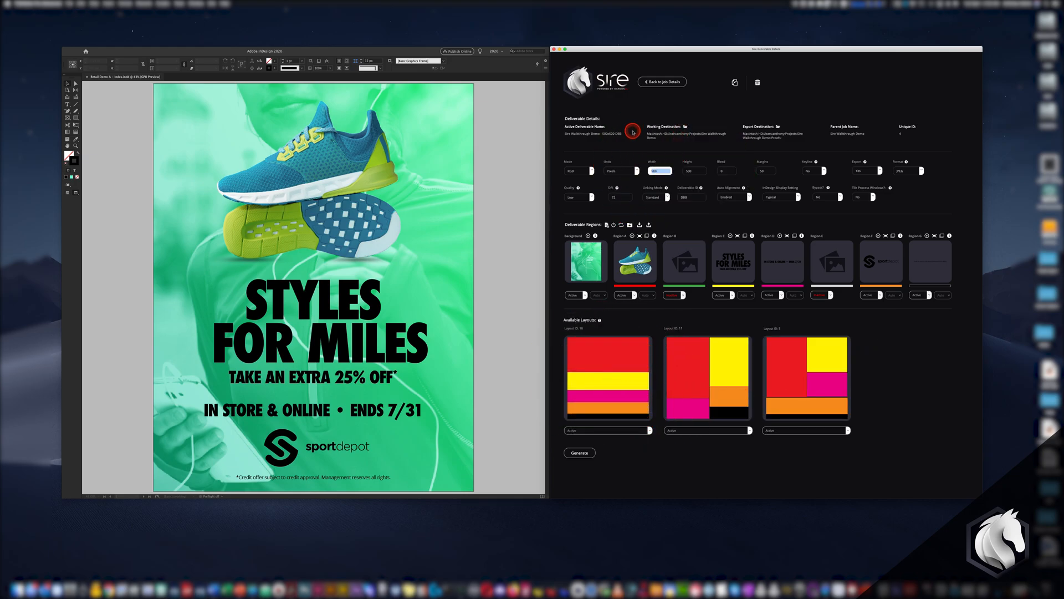
{"action": "type", "text": "1000"}
{"action": "key", "text": "Tab"}
{"action": "type", "text": "100"}
{"action": "key", "text": "Tab"}
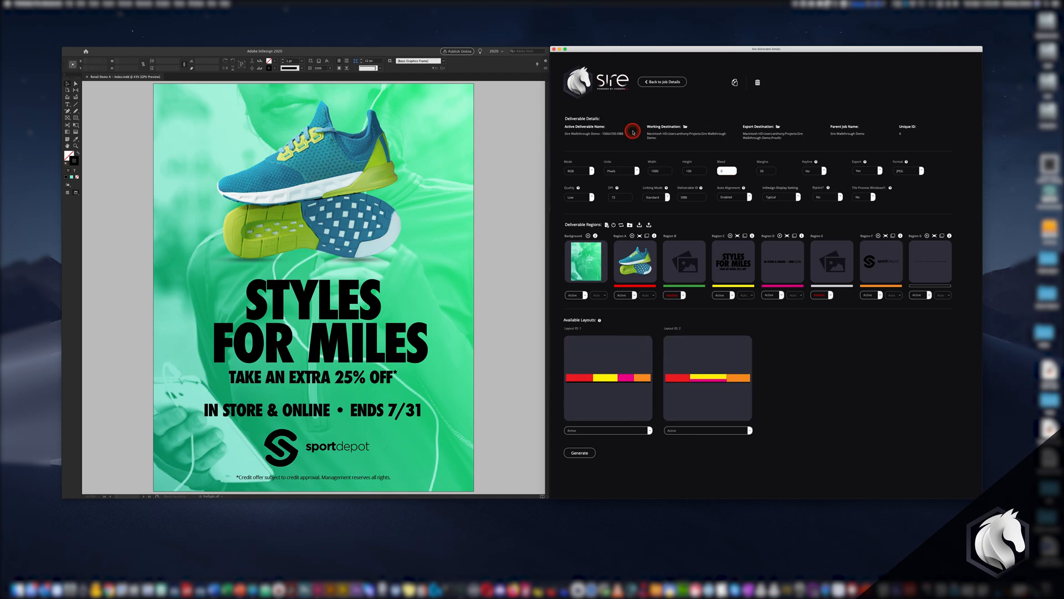
- Restore the deliverable's width to 1400 and height to 400 pixels, then return to the job details
{"action": "key", "text": "shift+Tab"}
{"action": "key", "text": "shift+Tab"}
{"action": "type", "text": "1400"}
{"action": "key", "text": "Tab"}
{"action": "type", "text": "400"}
{"action": "key", "text": "Tab"}
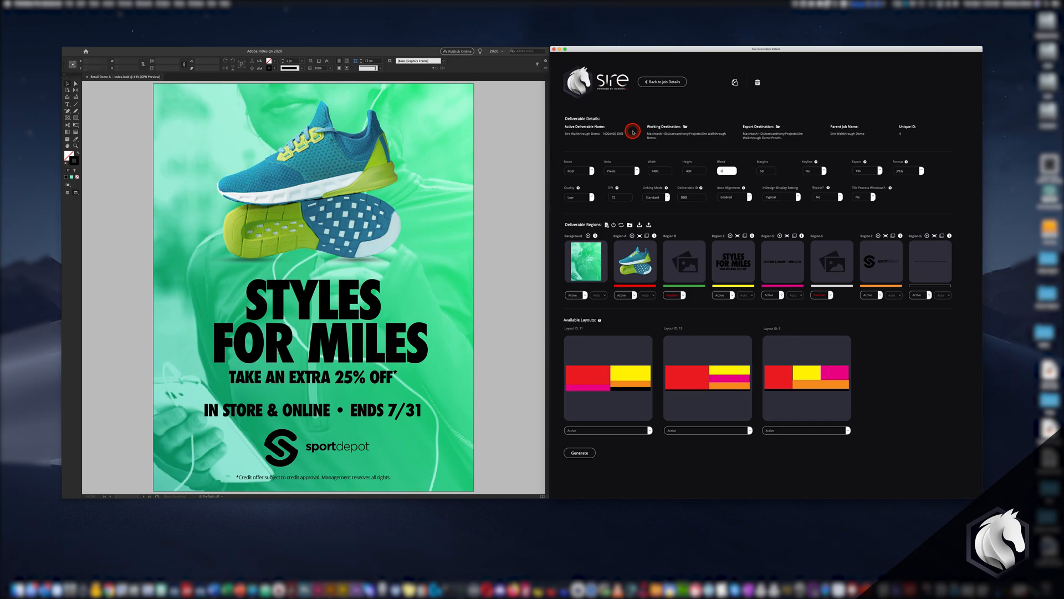
{"action": "left_click", "coordinate": [684, 112]}
{"action": "left_click", "coordinate": [662, 82]}
- Add a second pixel deliverable with a width of 300 and a height of 300, and give it the ID Web
{"action": "left_click", "coordinate": [579, 319]}
{"action": "left_click", "coordinate": [634, 319]}
{"action": "type", "text": "300"}
{"action": "key", "text": "Tab"}
{"action": "type", "text": "300"}
{"action": "left_click", "coordinate": [715, 318]}
{"action": "left_click", "coordinate": [713, 317]}
{"action": "type", "text": "Web"}
- Add a 728 by 90 pixel web deliverable with export turned on
{"action": "left_click", "coordinate": [576, 331]}
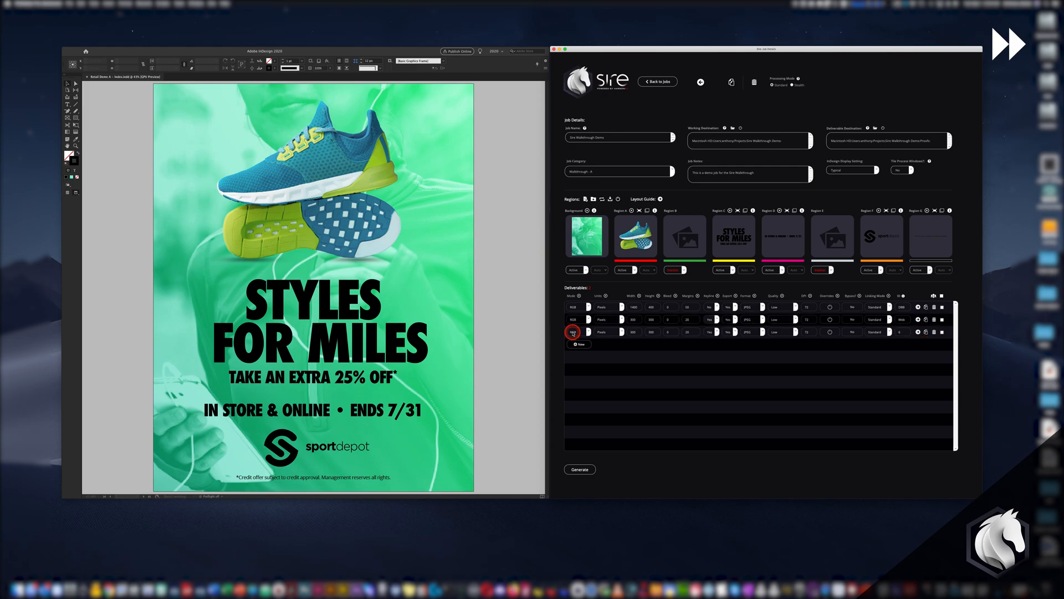
{"action": "type", "text": "728"}
{"action": "left_click", "coordinate": [735, 331]}
- Add two more RGB web banner deliverables in pixels with the ID Web
{"action": "left_click", "coordinate": [579, 344]}
{"action": "left_click", "coordinate": [634, 344]}
{"action": "left_click", "coordinate": [582, 358]}
{"action": "left_click", "coordinate": [582, 360]}
{"action": "type", "text": "100"}
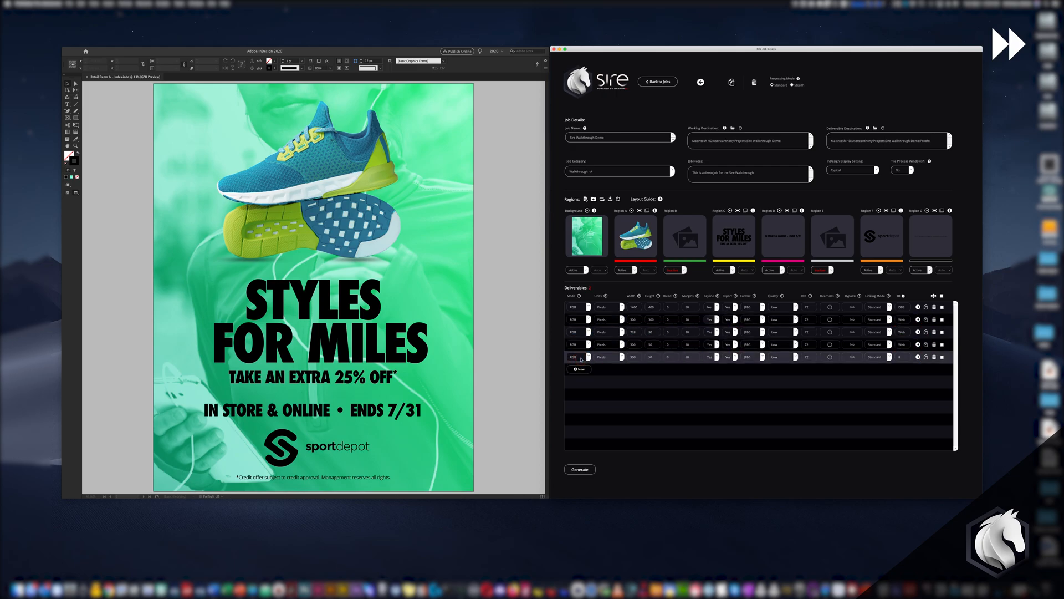
{"action": "type", "text": "Web"}
- Add two Facebook deliverables, 820 and 1200 pixels wide, with the ID FB
{"action": "left_click", "coordinate": [579, 369]}
{"action": "type", "text": "820"}
{"action": "left_click", "coordinate": [579, 381]}
{"action": "type", "text": "1200"}
{"action": "left_click", "coordinate": [903, 382]}
{"action": "type", "text": "FB"}
- Add three more RGB pixel deliverables with the IDs Twitter, IG and LCD
{"action": "left_click", "coordinate": [580, 394]}
{"action": "left_click", "coordinate": [902, 394]}
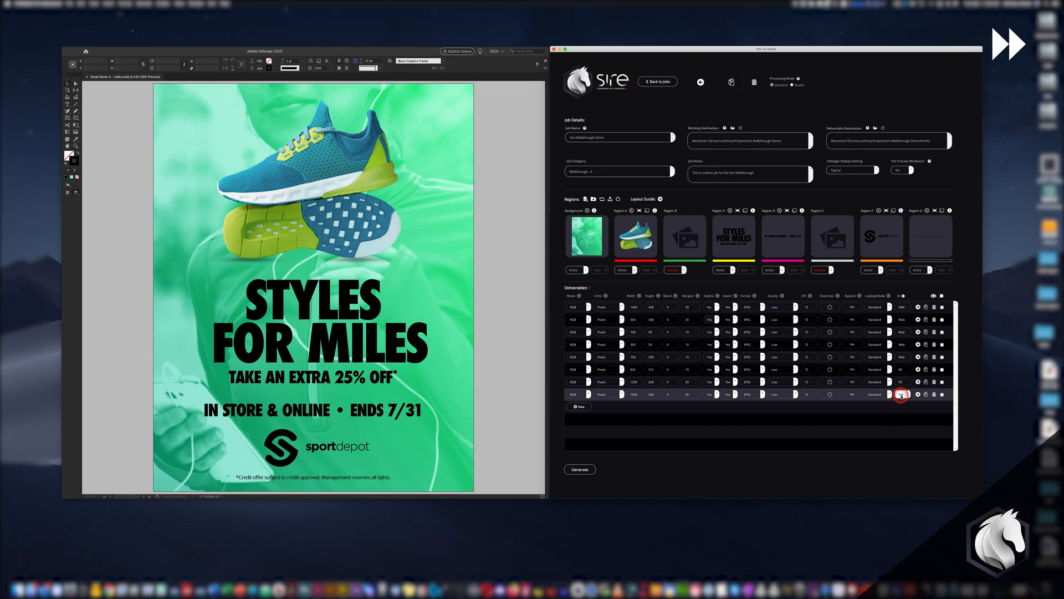
{"action": "type", "text": "Twitter"}
{"action": "left_click", "coordinate": [579, 407]}
{"action": "type", "text": "IG"}
{"action": "left_click", "coordinate": [579, 419]}
{"action": "type", "text": "LCD"}
- Add a CMYK print deliverable in inches with the ID Ad, and duplicate it as a 4-inch-wide Flyer
{"action": "left_click", "coordinate": [579, 432]}
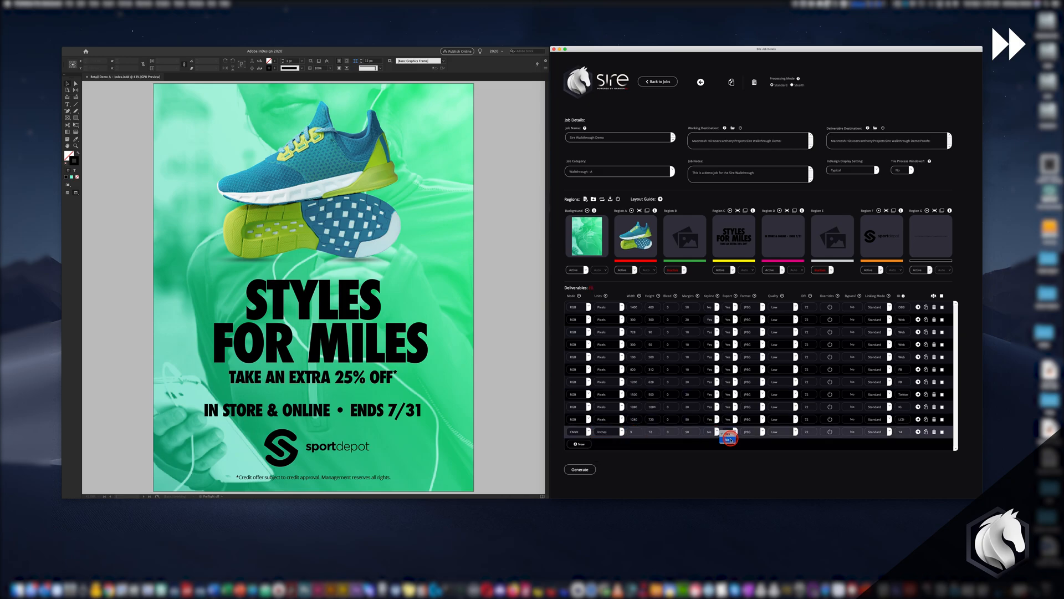
{"action": "left_click", "coordinate": [902, 431]}
{"action": "type", "text": "Ad"}
{"action": "left_click", "coordinate": [925, 432]}
{"action": "type", "text": "4Flyer"}
- Duplicate the flyer as a 48-inch-wide deliverable with the ID BB, and duplicate that one with the ID Sign
{"action": "left_click", "coordinate": [926, 432]}
{"action": "double_click", "coordinate": [630, 432]}
{"action": "type", "text": "48"}
{"action": "left_click", "coordinate": [902, 431]}
{"action": "type", "text": "BB"}
{"action": "left_click", "coordinate": [926, 432]}
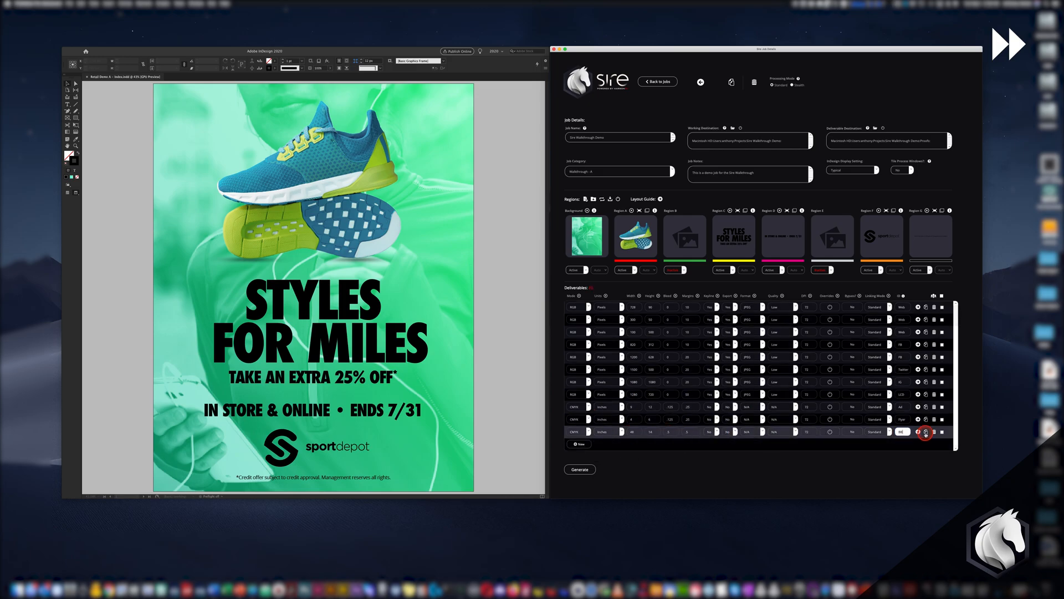
{"action": "left_click", "coordinate": [902, 433]}
{"action": "type", "text": "Sign"}
- Duplicate the sign deliverable for the remaining CMYK print sizes in inches, including the Poster, giving each its ID
{"action": "left_click", "coordinate": [925, 432]}
{"action": "left_click", "coordinate": [902, 444]}
{"action": "left_click", "coordinate": [926, 444]}
{"action": "left_click", "coordinate": [902, 432]}
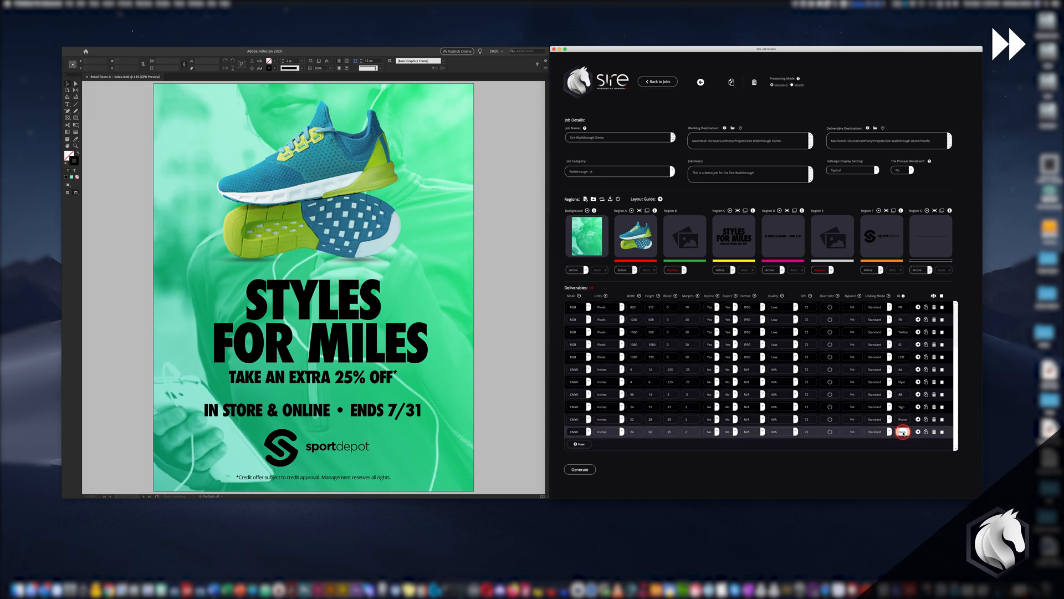
{"action": "left_click", "coordinate": [926, 432]}
{"action": "left_click", "coordinate": [902, 443]}
- Attach the CTA-Button InDesign file from the Assets folder to Region E of the 728 x 90 Web deliverable, then return to the job details
{"action": "scroll", "coordinate": [918, 332], "scroll_direction": "up", "scroll_amount": 6}
{"action": "left_click", "coordinate": [918, 332]}
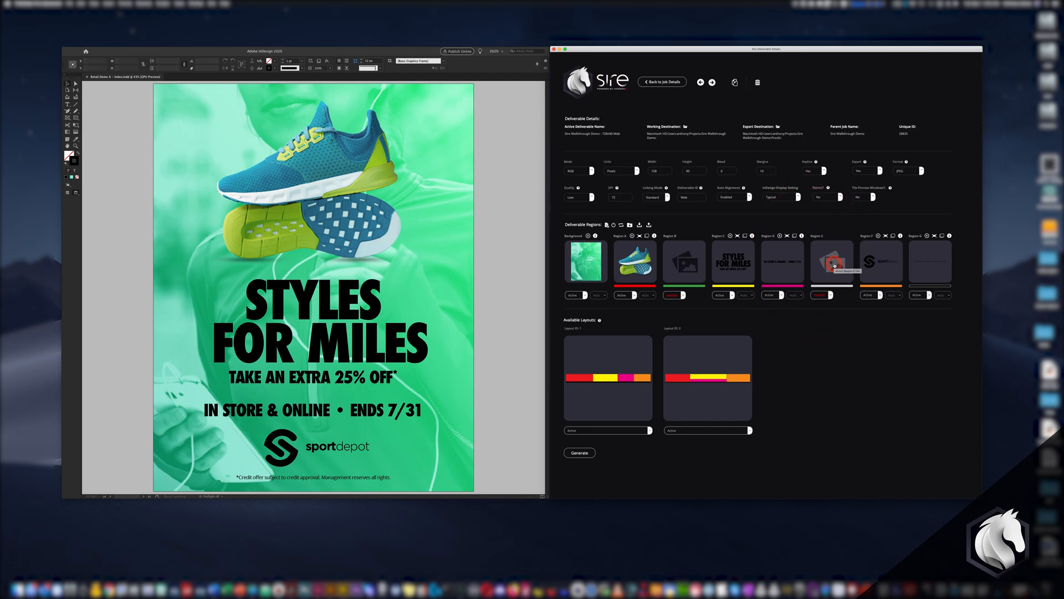
{"action": "left_click", "coordinate": [835, 263]}
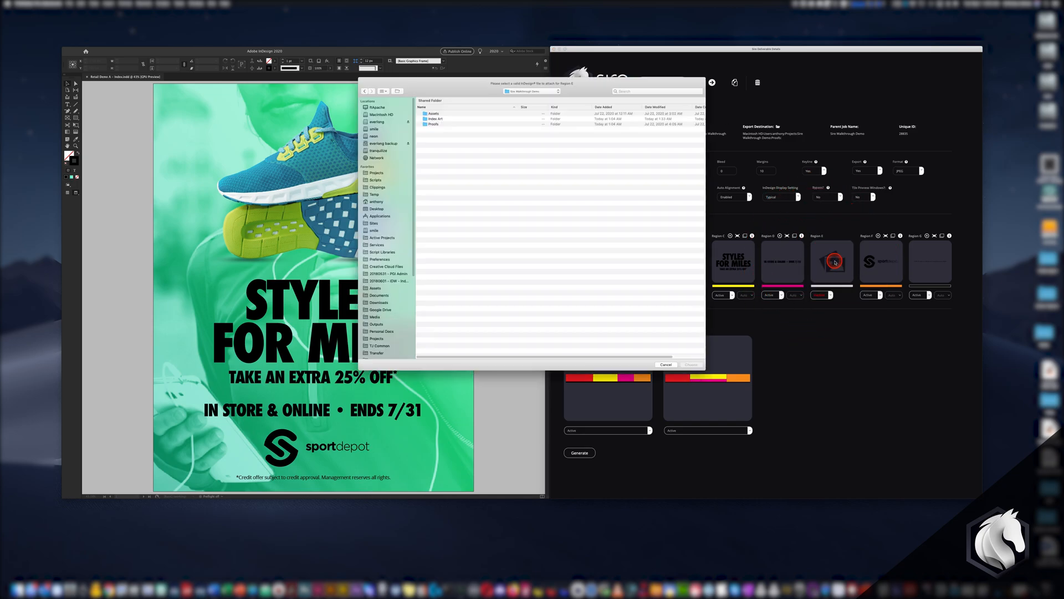
{"action": "double_click", "coordinate": [425, 114]}
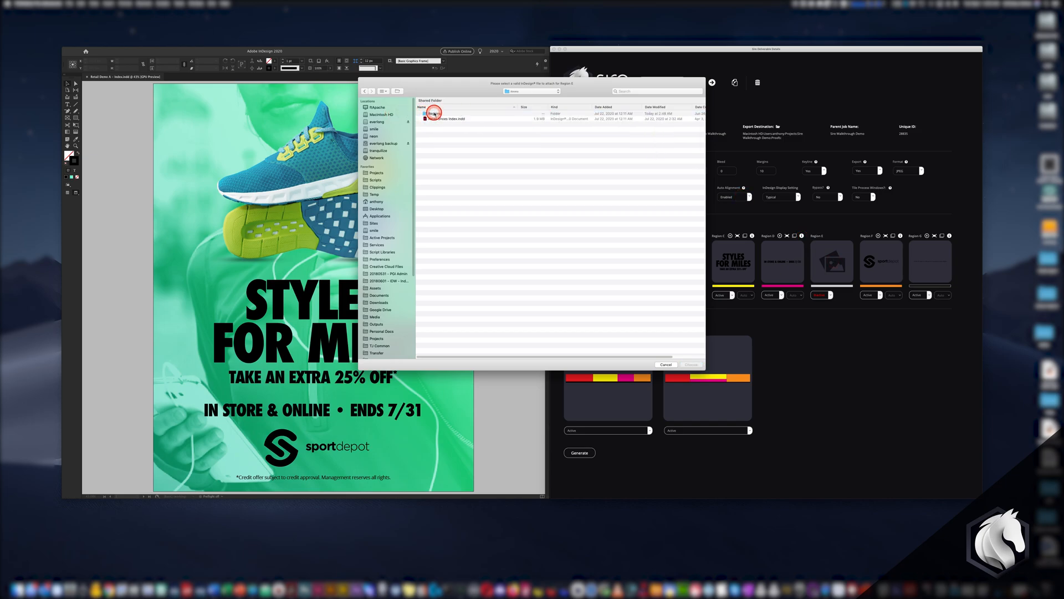
{"action": "double_click", "coordinate": [435, 114]}
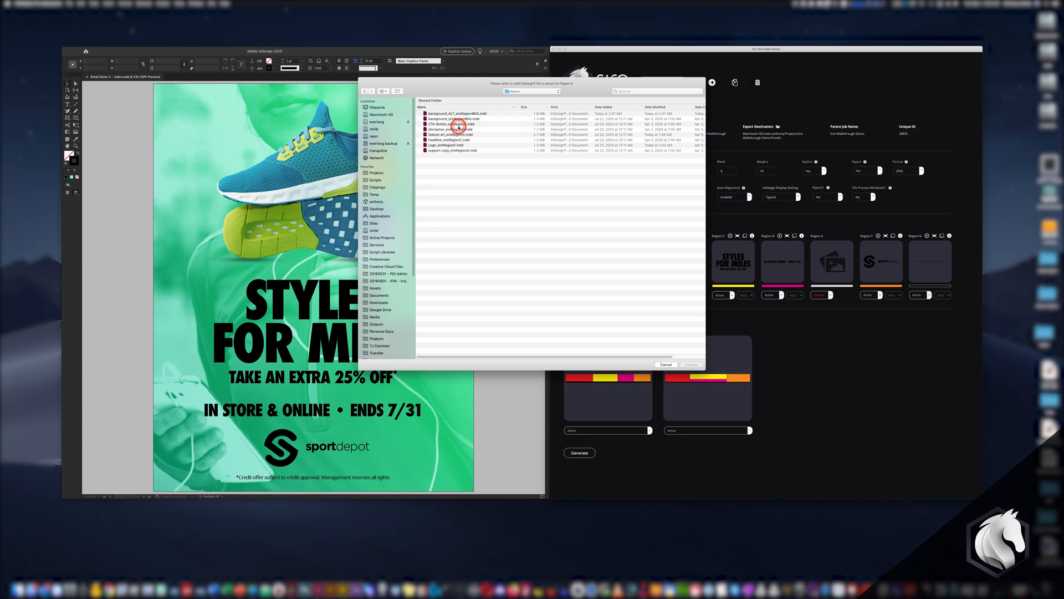
{"action": "double_click", "coordinate": [459, 125]}
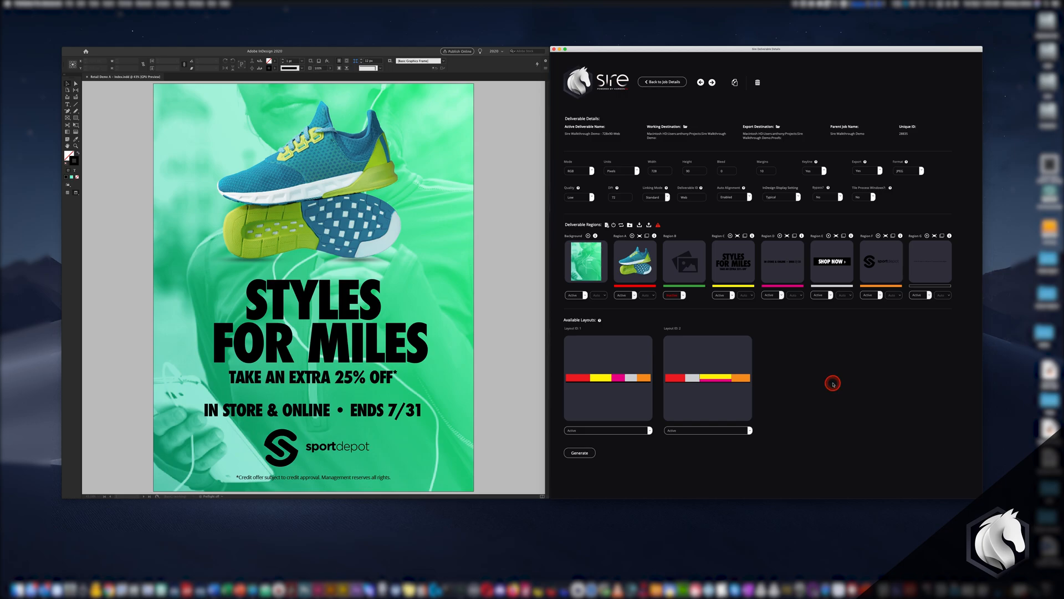
{"action": "mouse_move", "coordinate": [659, 227]}
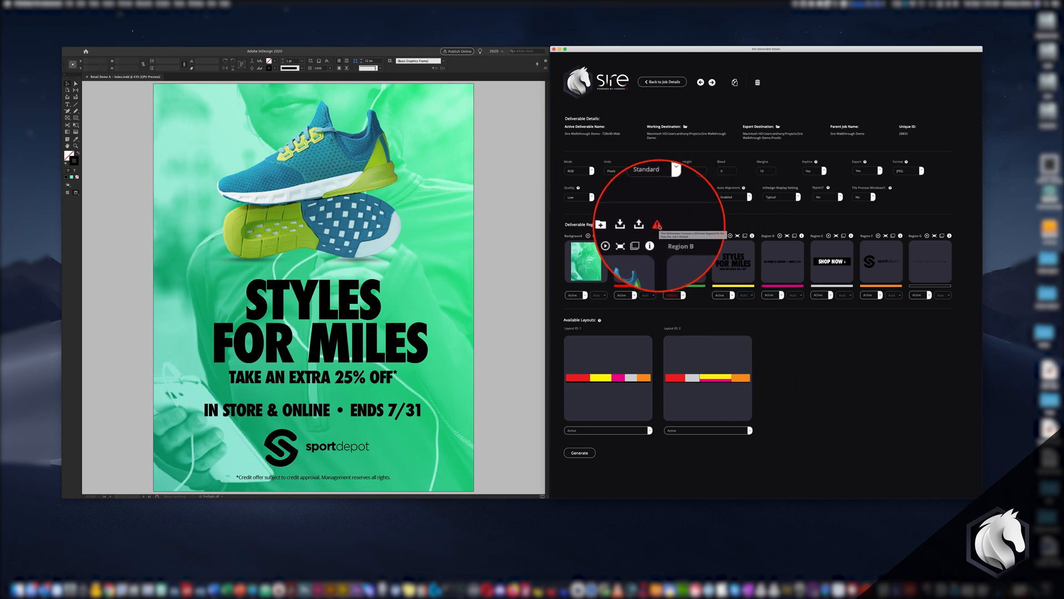
{"action": "left_click", "coordinate": [671, 84]}
{"action": "left_click", "coordinate": [831, 332]}
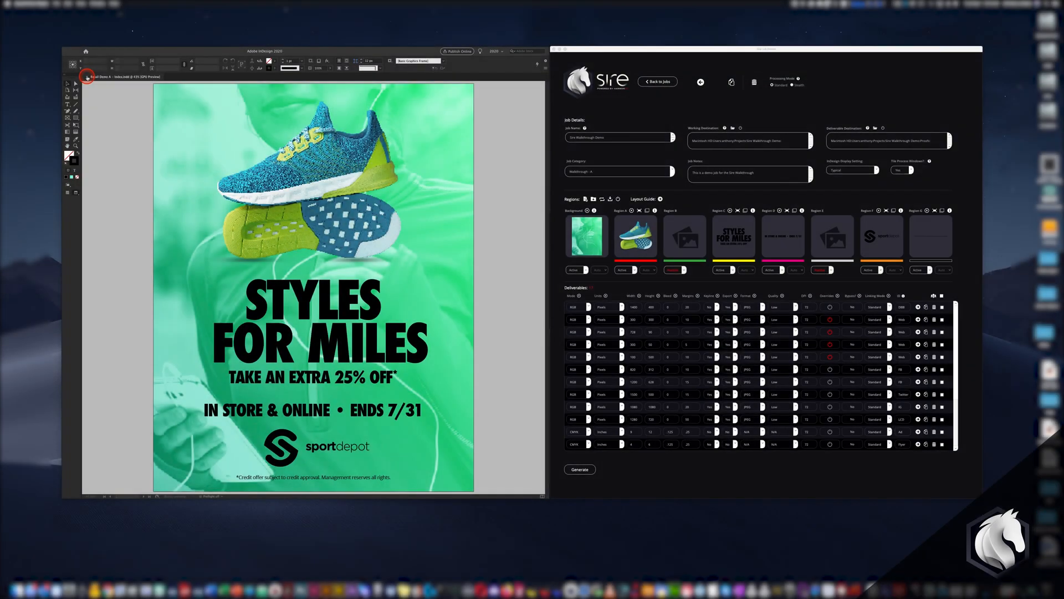
- Close the open index art document and generate all deliverables of the Sire Walkthrough Demo job
{"action": "left_click", "coordinate": [87, 77]}
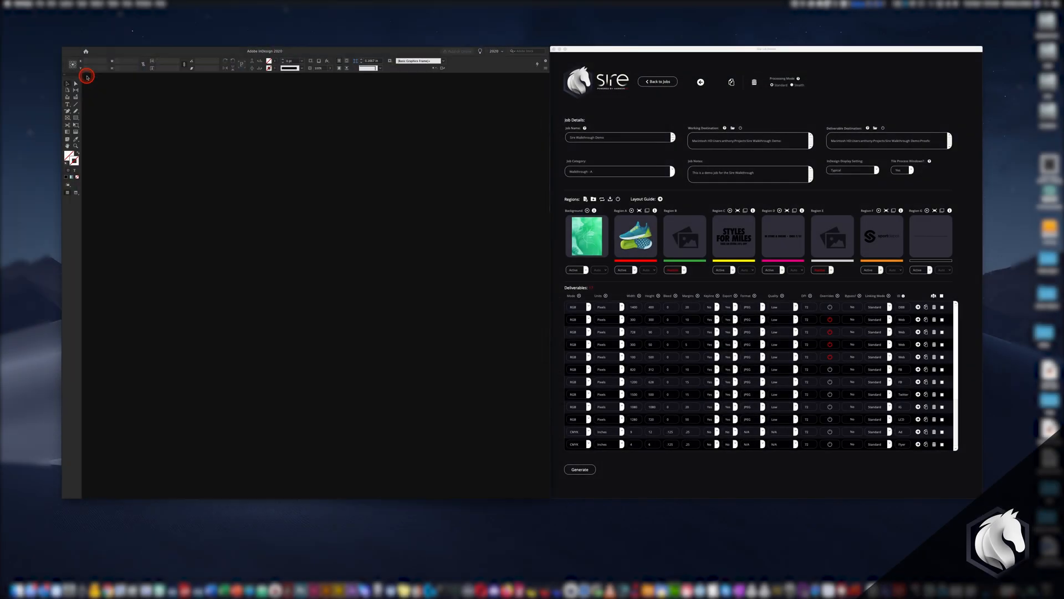
{"action": "left_click", "coordinate": [727, 196]}
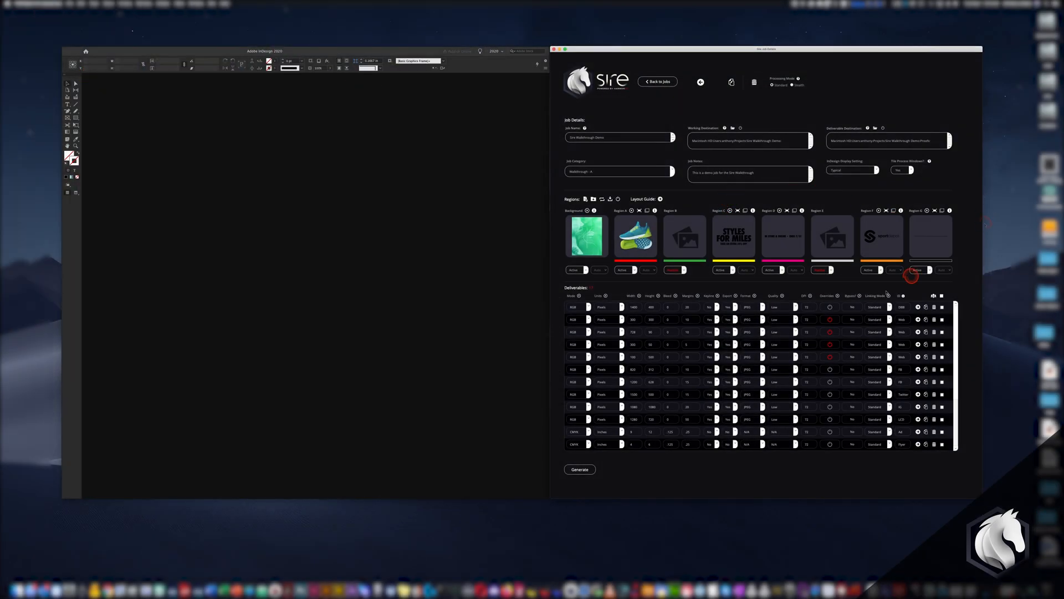
{"action": "left_click", "coordinate": [591, 472]}
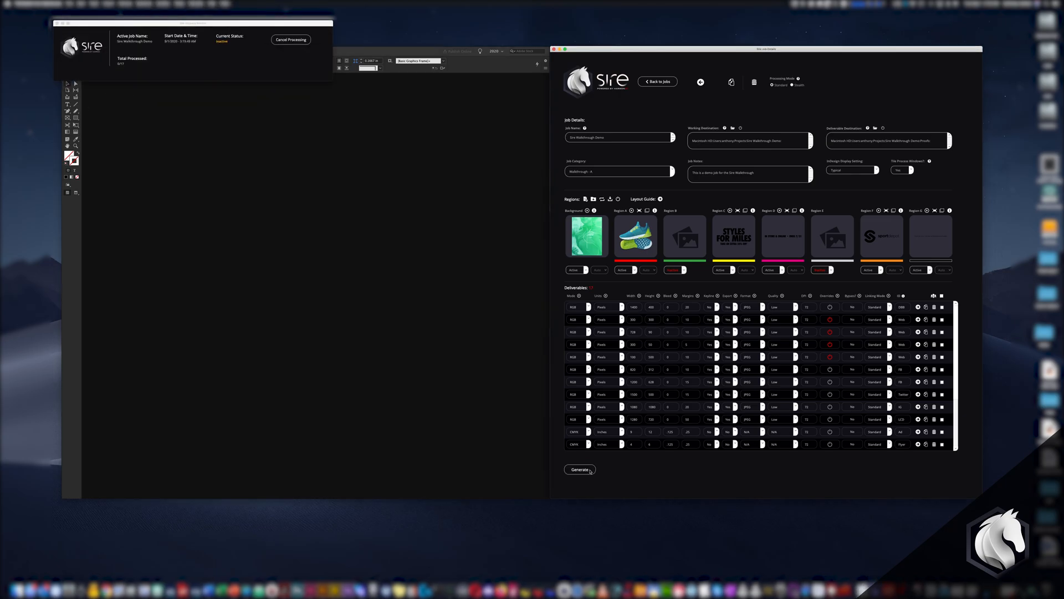
{"action": "left_click", "coordinate": [654, 545]}
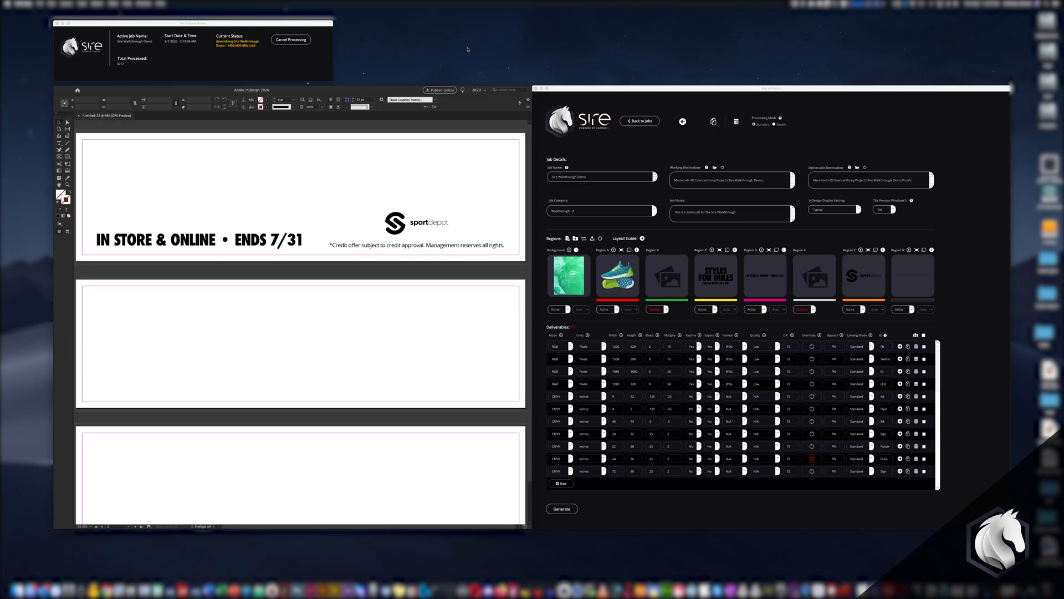
{"action": "left_click", "coordinate": [463, 36]}
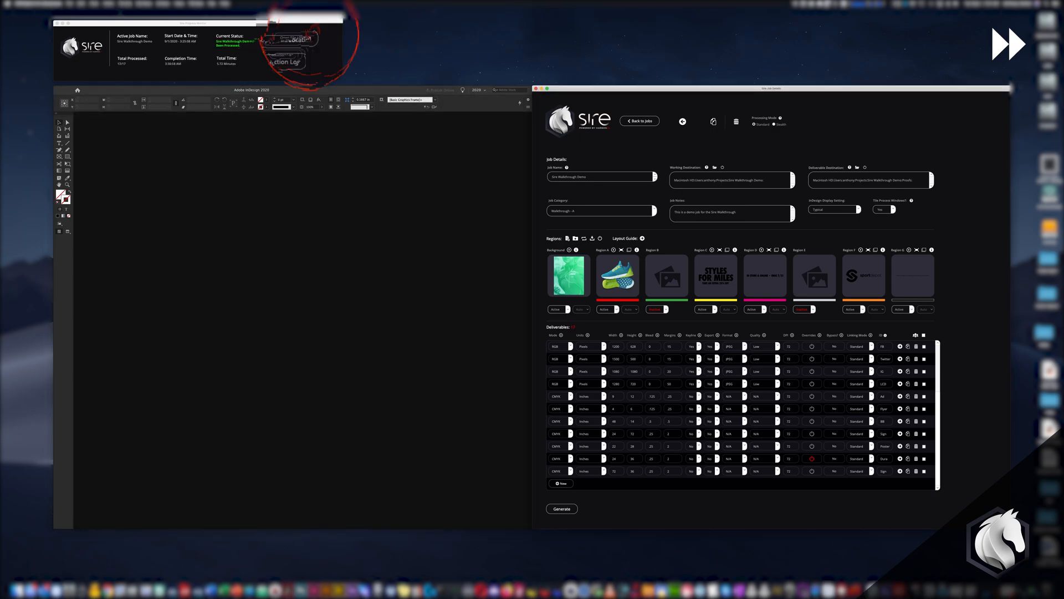
- Open the processed job's file location and open the generated 728x90-Web InDesign document
{"action": "left_click", "coordinate": [289, 40]}
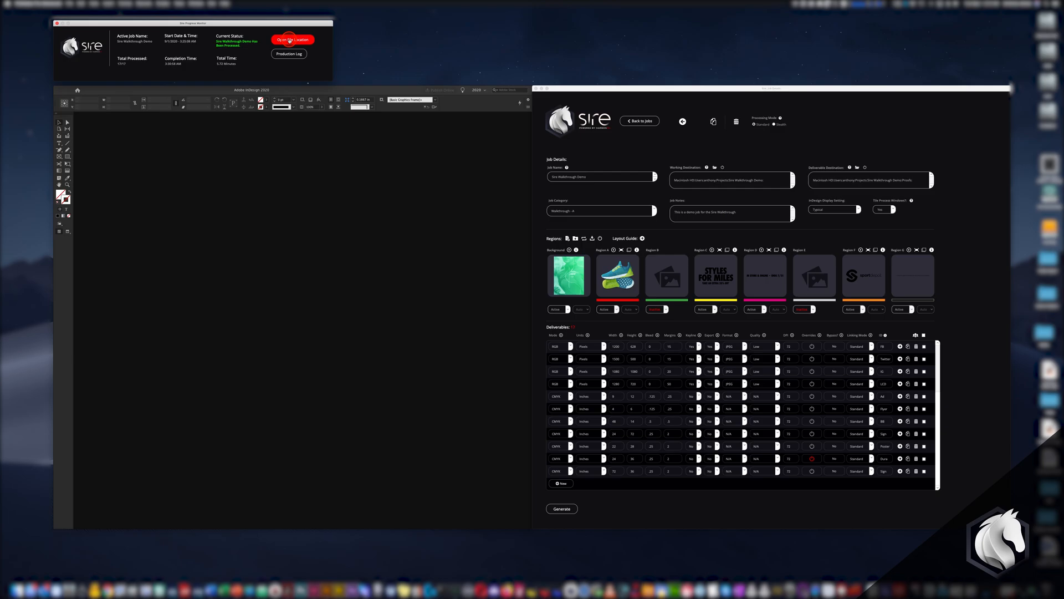
{"action": "left_click", "coordinate": [289, 40]}
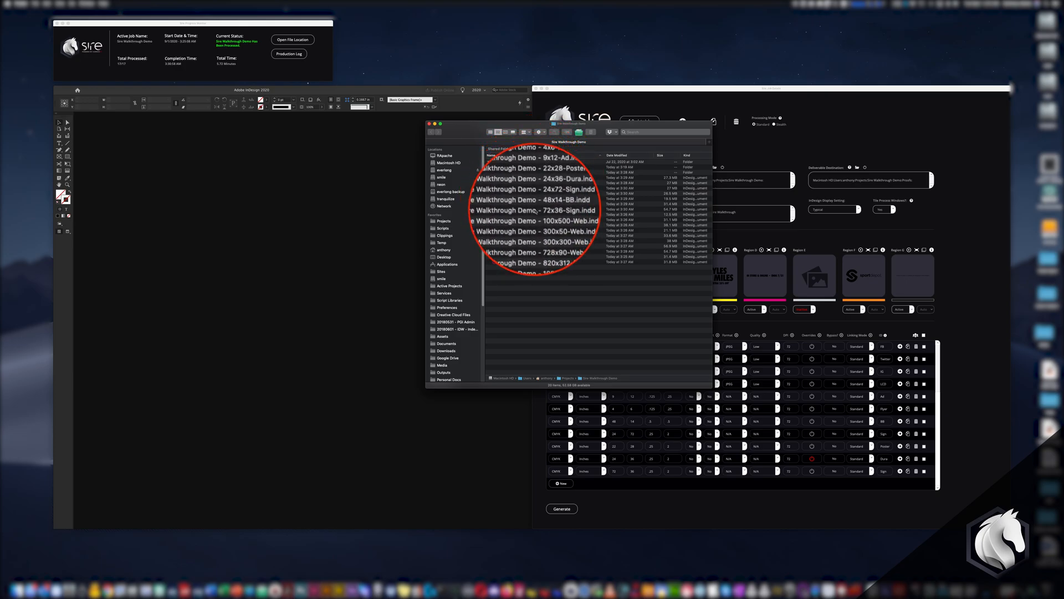
{"action": "left_click", "coordinate": [2, 395]}
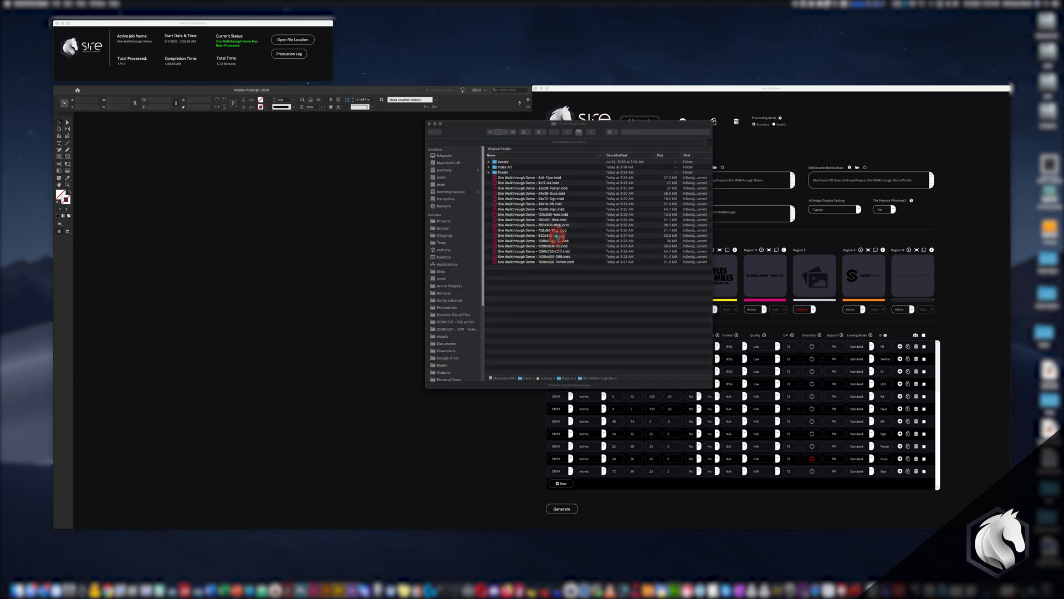
{"action": "left_click", "coordinate": [564, 221]}
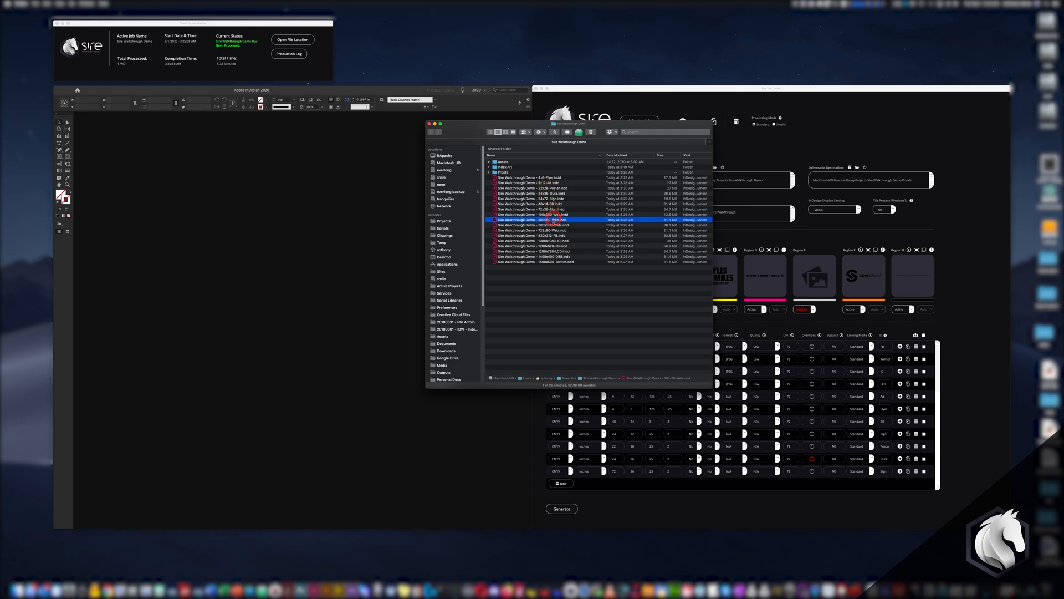
{"action": "left_click", "coordinate": [549, 230]}
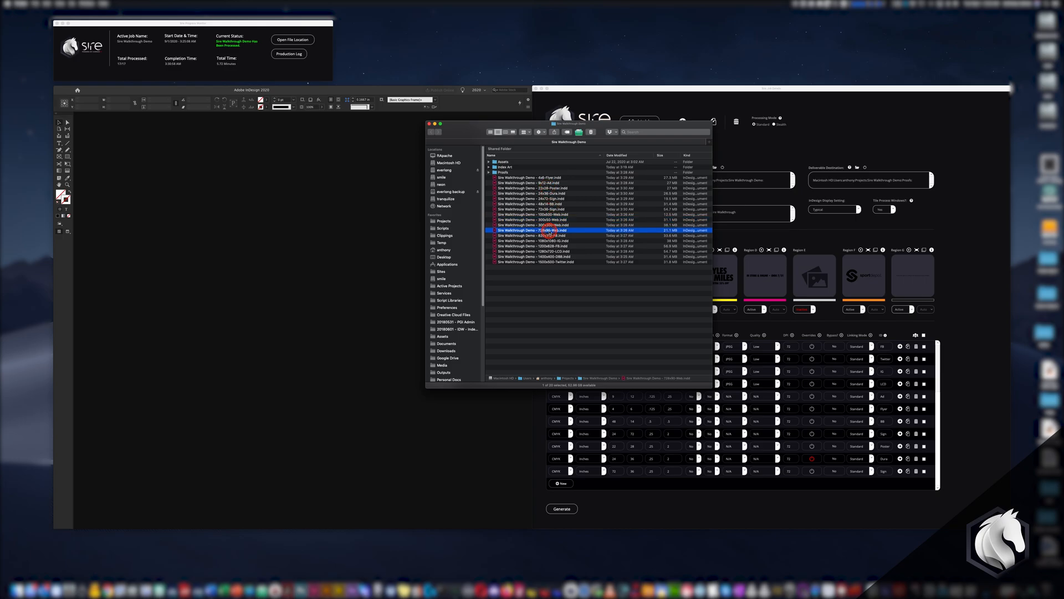
{"action": "double_click", "coordinate": [548, 230]}
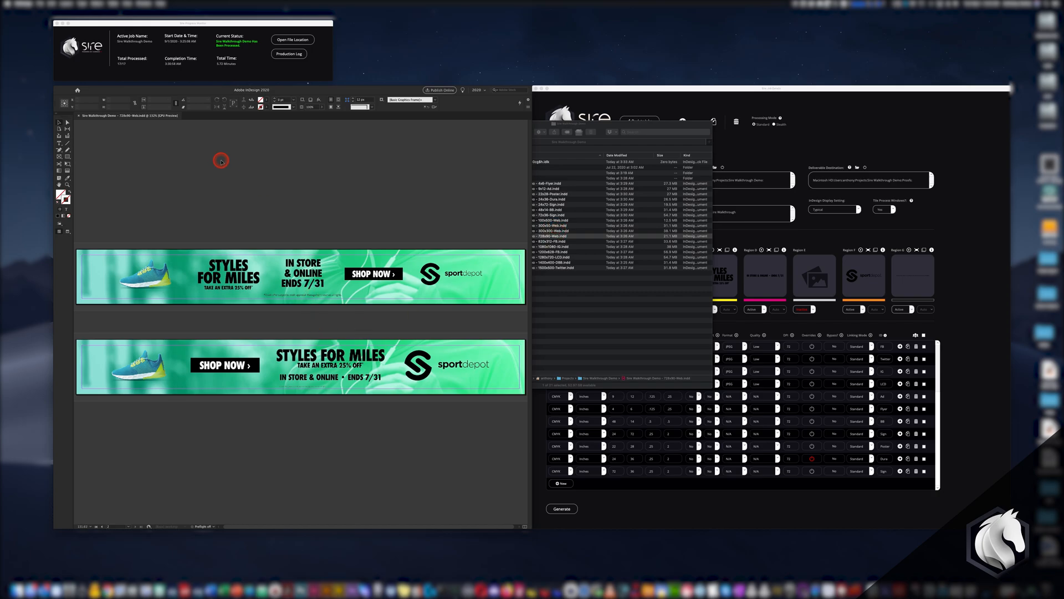
- Switch to a workspace that lists the linked files, review the source document linked to the first banner's headline, and close it
{"action": "left_click", "coordinate": [488, 90]}
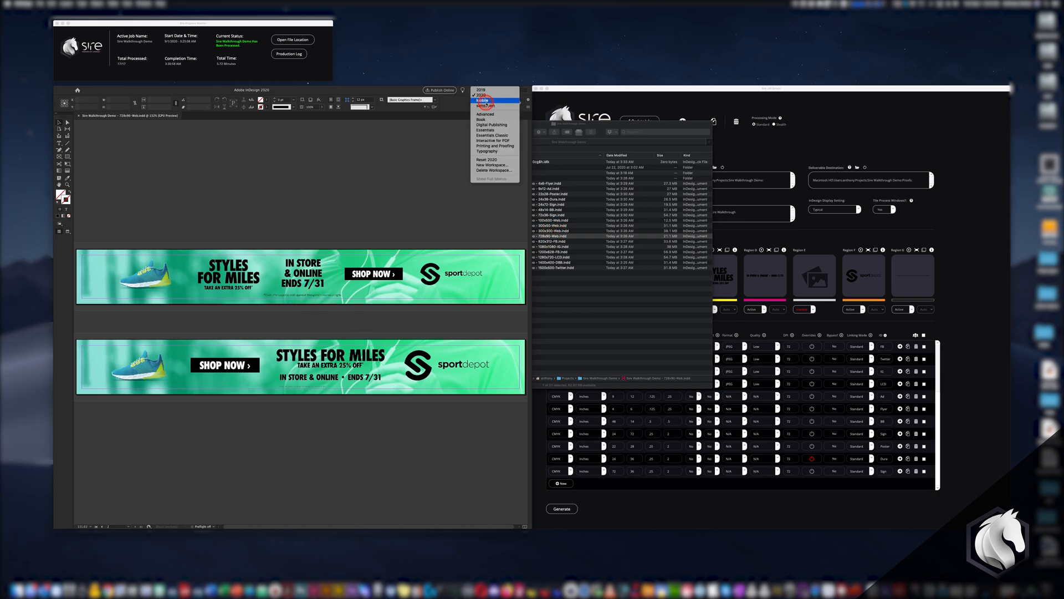
{"action": "left_click", "coordinate": [486, 105]}
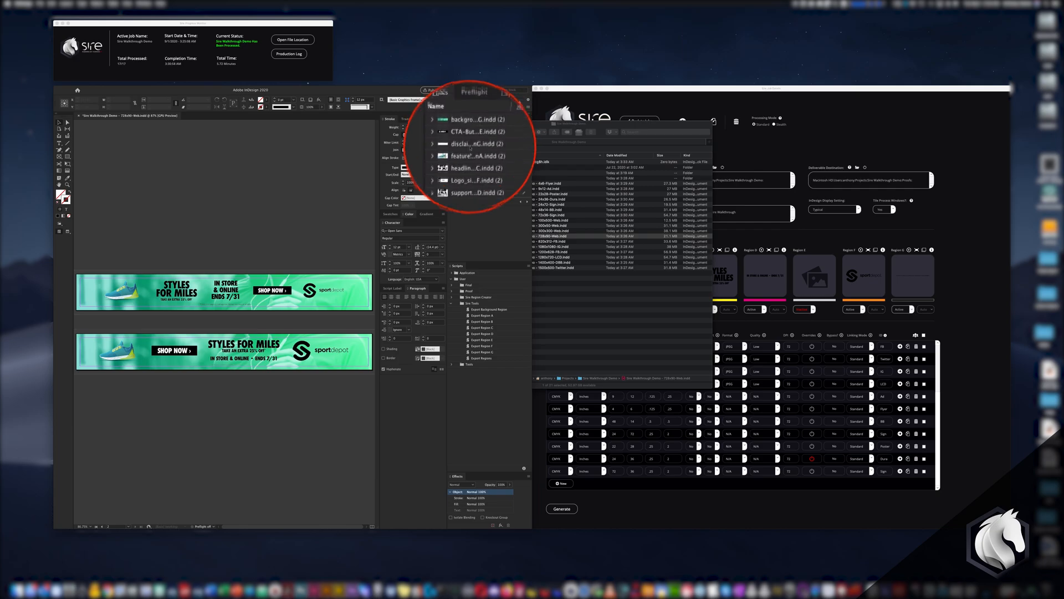
{"action": "left_click", "coordinate": [176, 291]}
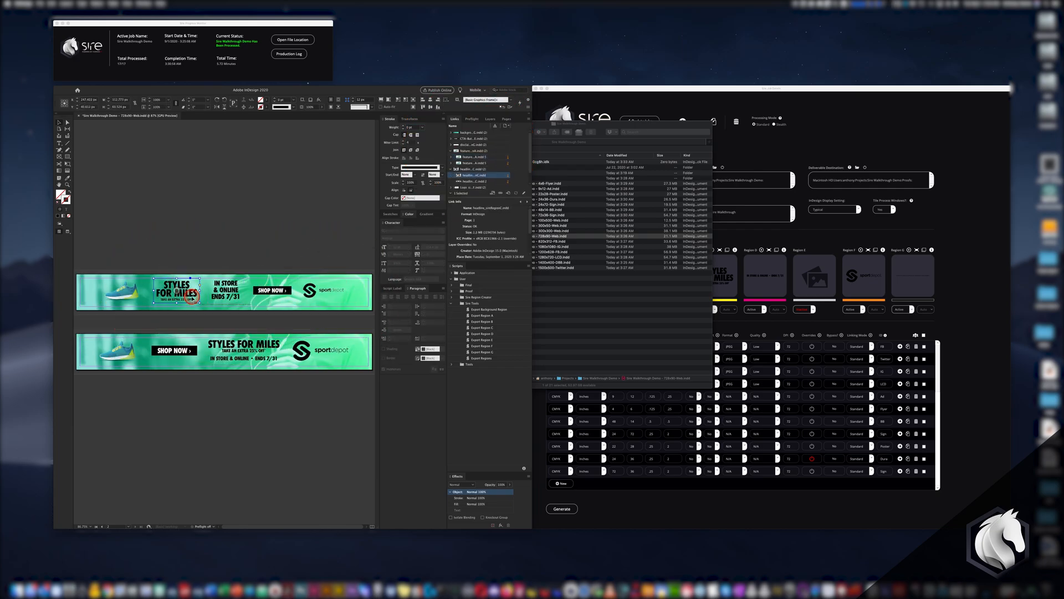
{"action": "double_click", "coordinate": [192, 298], "text": "alt"}
{"action": "key", "text": "super+minus"}
{"action": "key", "text": "super+minus"}
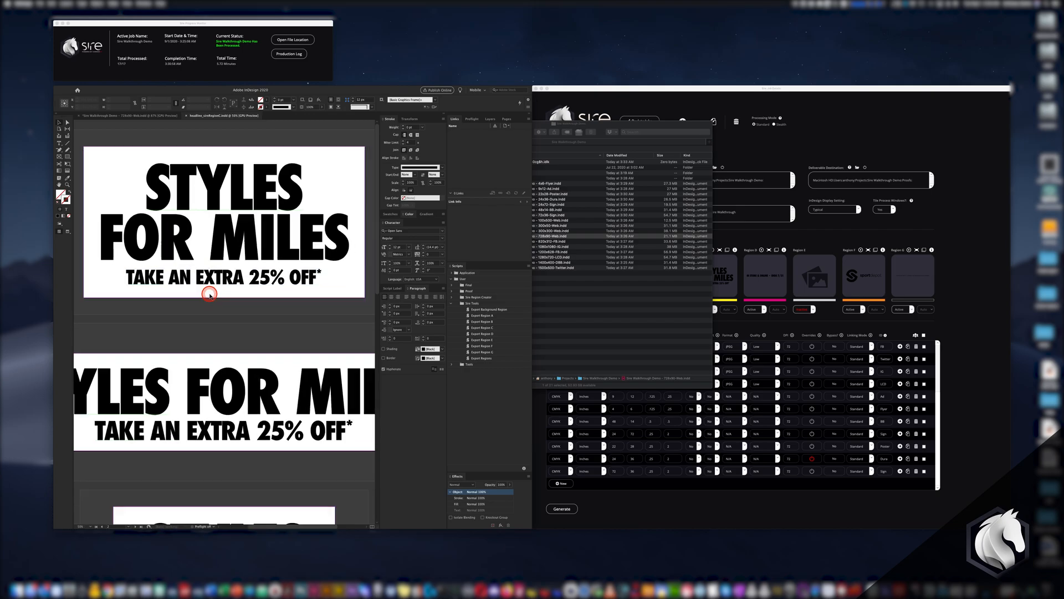
{"action": "scroll", "coordinate": [213, 299], "scroll_direction": "down", "scroll_amount": 2}
{"action": "scroll", "coordinate": [213, 300], "scroll_direction": "up", "scroll_amount": 2}
{"action": "key", "text": "super+w"}
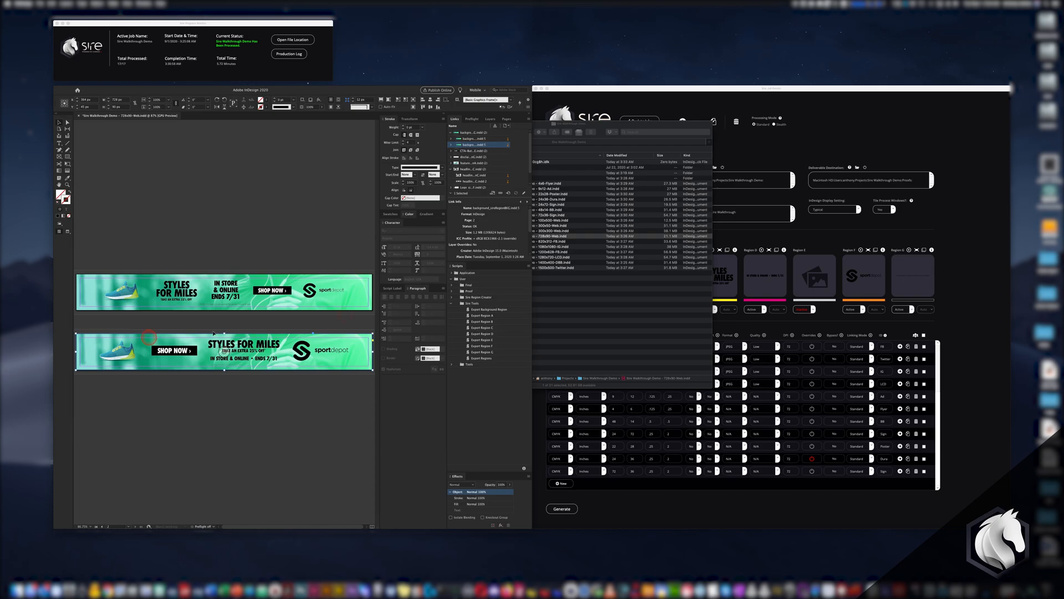
- View the exported JPEG proofs, review the production log, and open the output location of the Sire Walkthrough Demo entry
{"action": "double_click", "coordinate": [500, 178]}
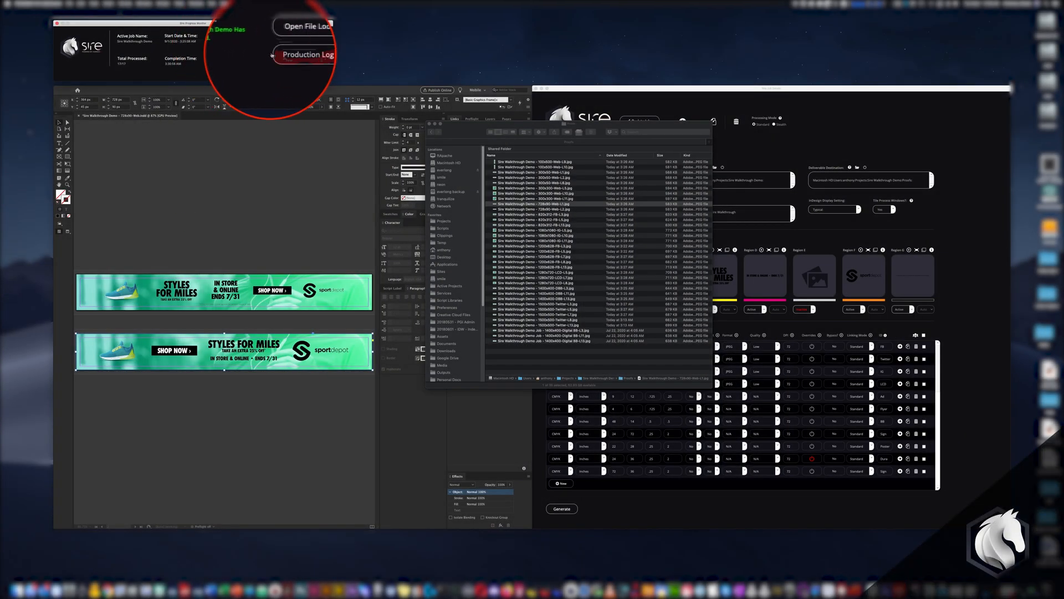
{"action": "left_click", "coordinate": [293, 55]}
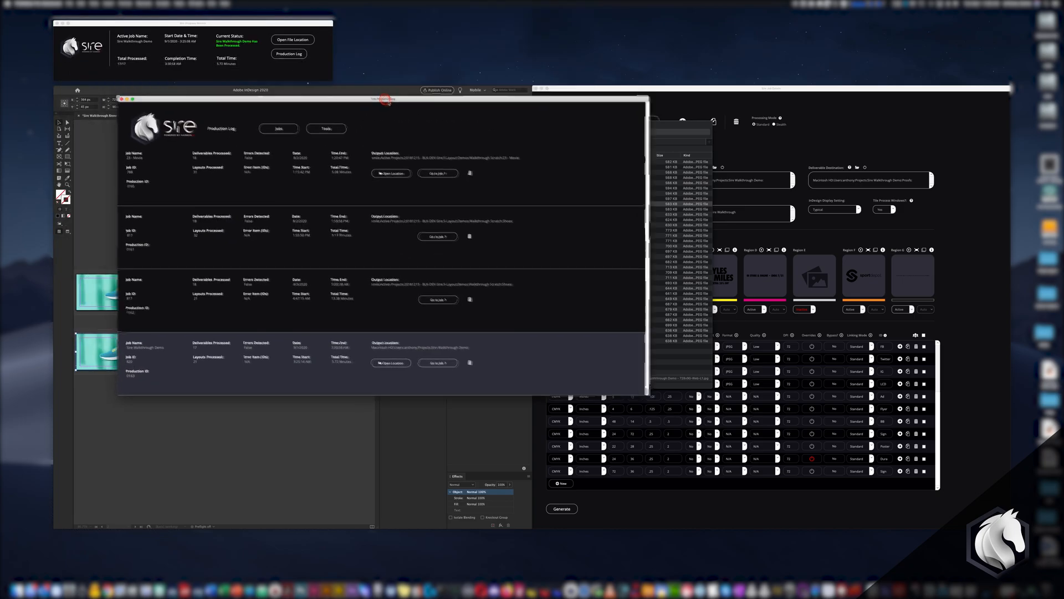
{"action": "scroll", "coordinate": [498, 344], "scroll_direction": "up", "scroll_amount": 10}
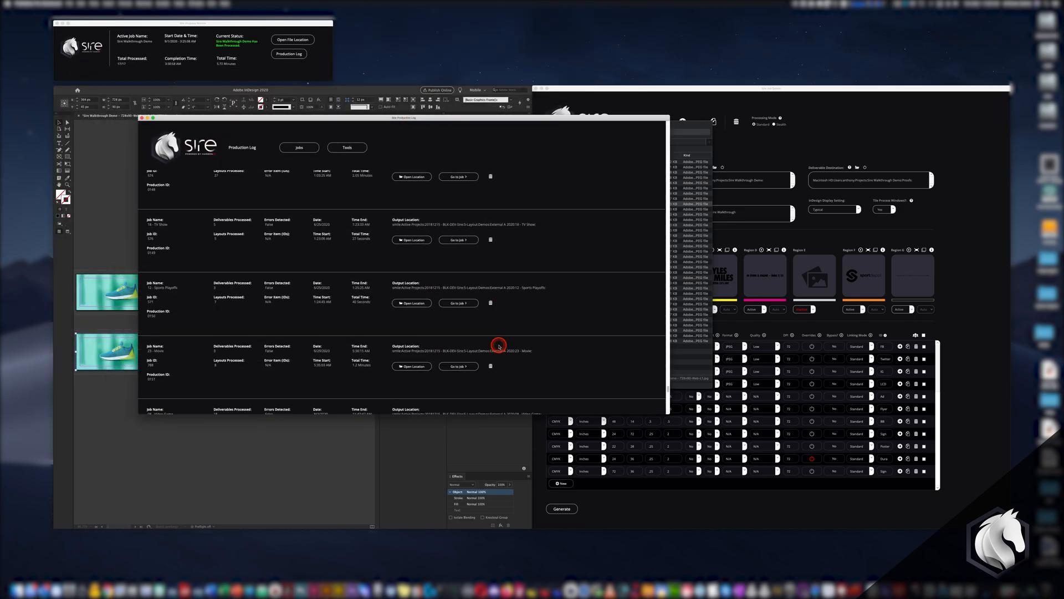
{"action": "scroll", "coordinate": [505, 346], "scroll_direction": "down", "scroll_amount": 10}
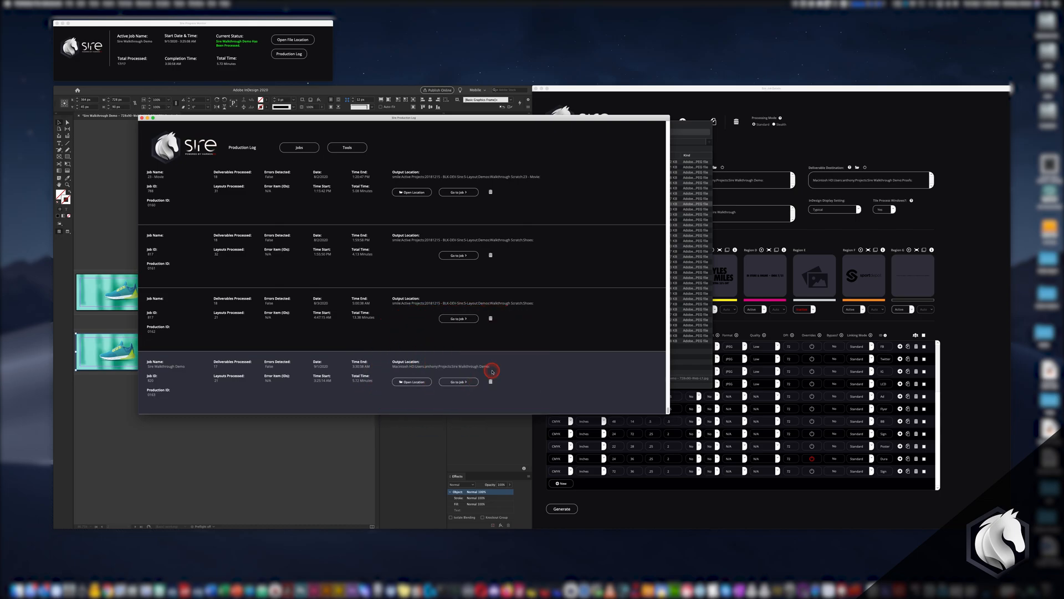
{"action": "left_click", "coordinate": [411, 381]}
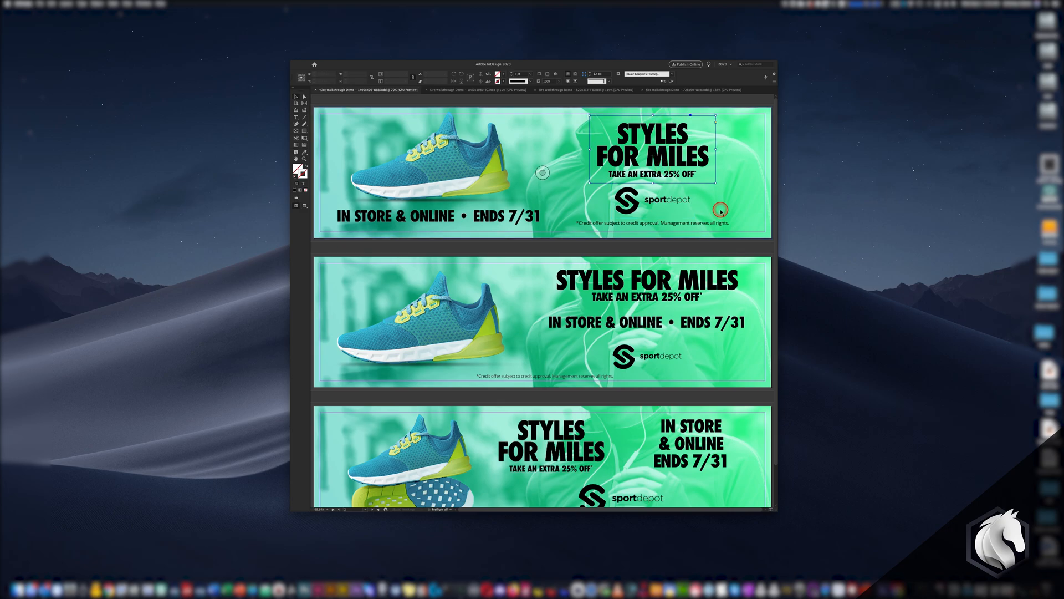
- Examine the generated layouts in the 1400x400, 1080x1080-IG, 820x312-FB and 728x90-Web documents
{"action": "scroll", "coordinate": [720, 211], "scroll_direction": "down", "scroll_amount": 2}
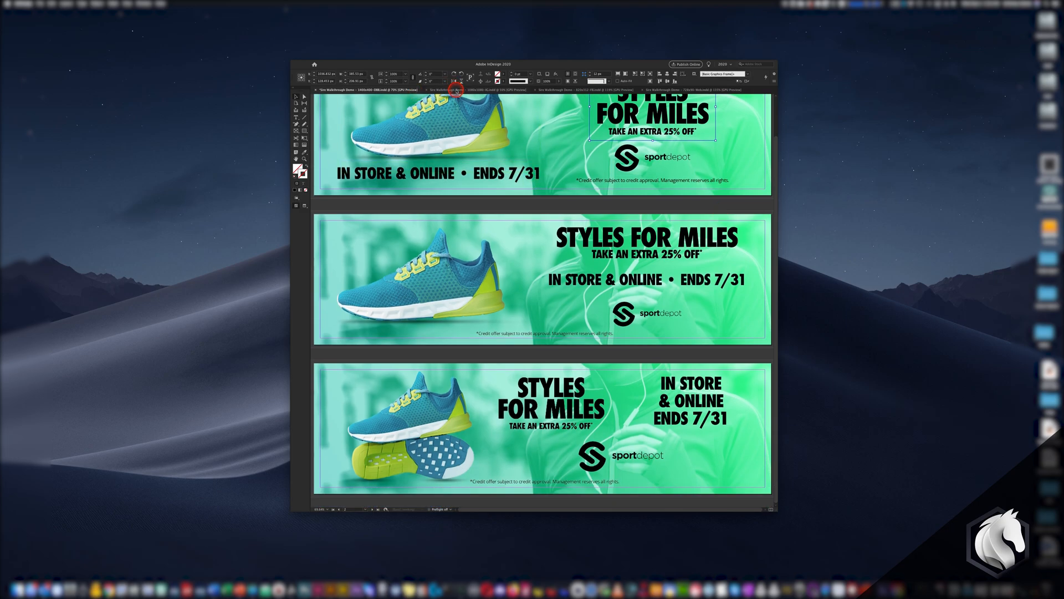
{"action": "left_click", "coordinate": [546, 89]}
{"action": "scroll", "coordinate": [669, 238], "scroll_direction": "down", "scroll_amount": 5}
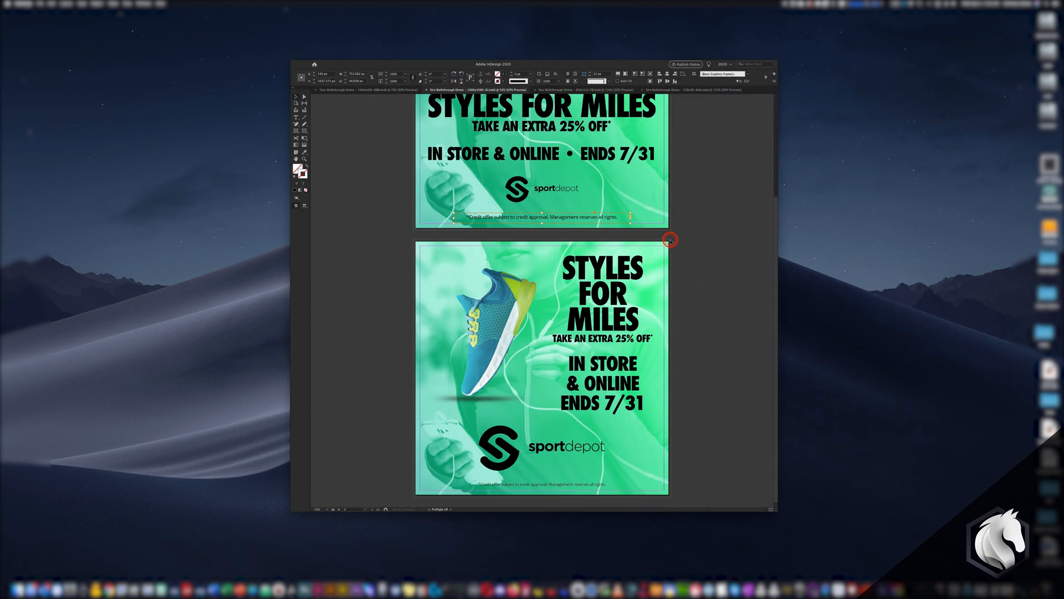
{"action": "scroll", "coordinate": [667, 233], "scroll_direction": "up", "scroll_amount": 5}
{"action": "left_click", "coordinate": [574, 91]}
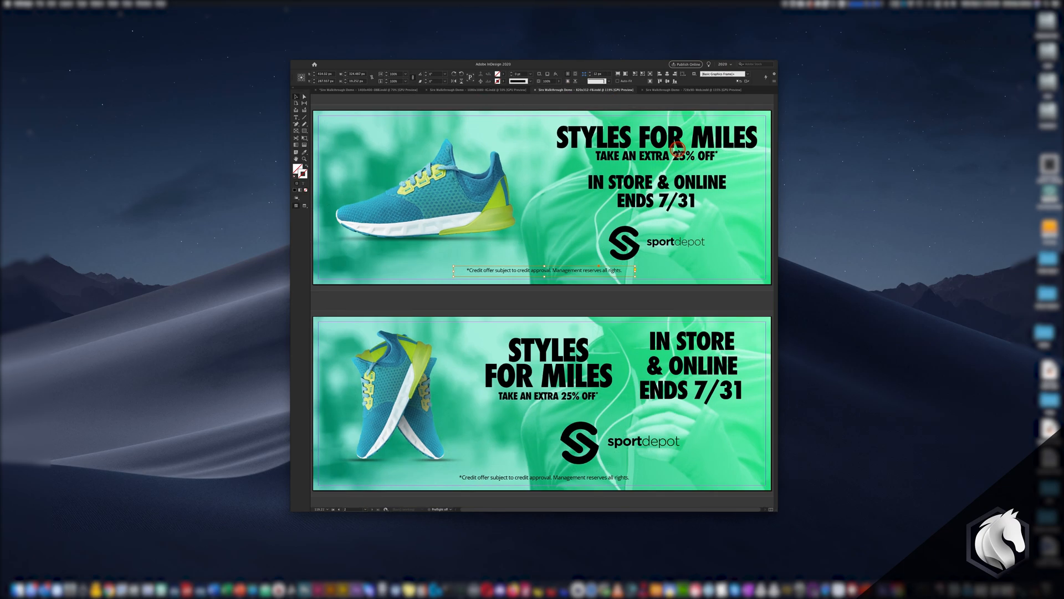
{"action": "left_click", "coordinate": [693, 91]}
{"action": "left_click", "coordinate": [432, 406]}
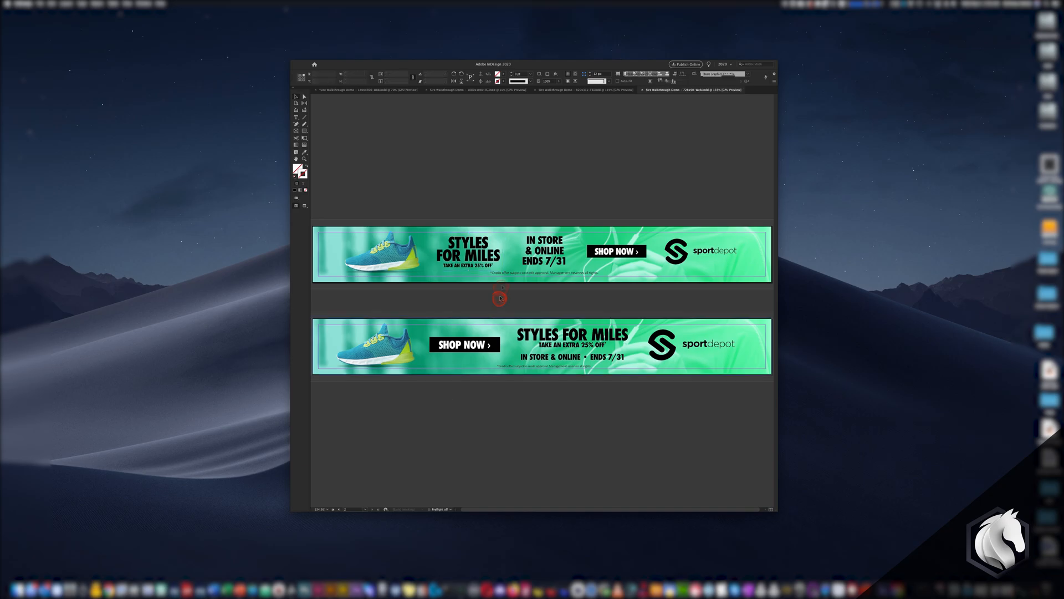
- Replace STYLES FOR MILES in the first headline layout with TAKE UP TO 50% OFF ALL STYLES, removing the TAKE AN EXTRA 25% OFF line
{"action": "left_click", "coordinate": [350, 91]}
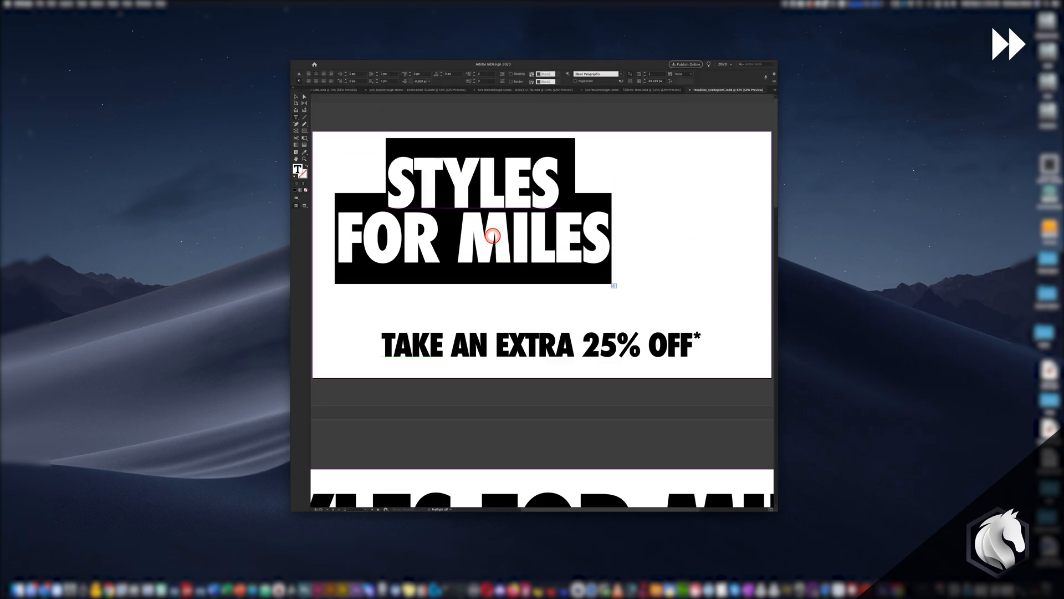
{"action": "type", "text": "TAKE UP TO 50%"}
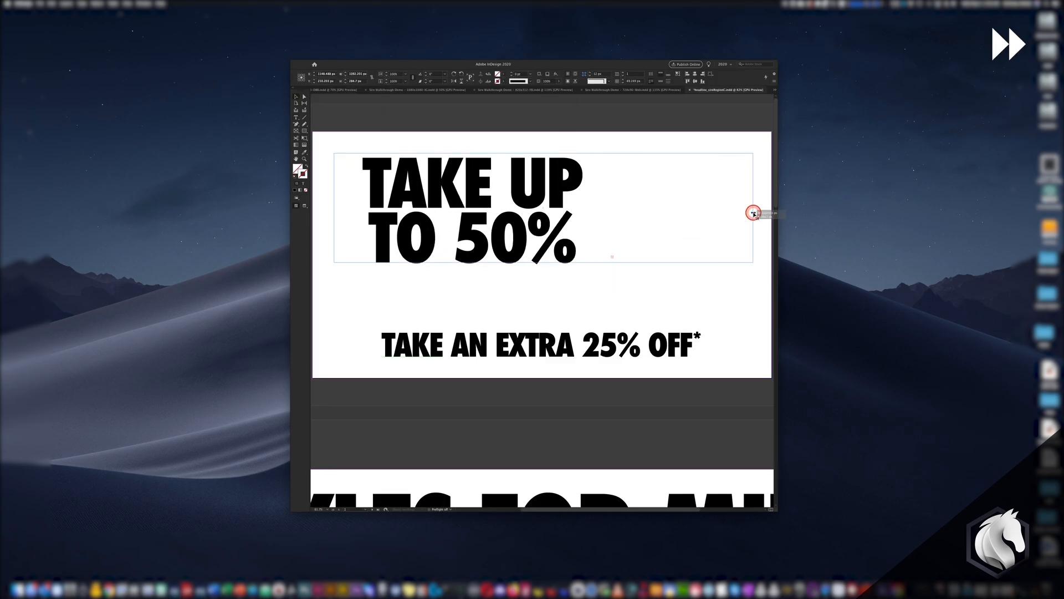
{"action": "type", "text": " OFF ALL STYLES"}
{"action": "left_click_drag", "start_coordinate": [388, 333], "coordinate": [334, 350]}
{"action": "key", "text": "super+minus"}
- Replace the wide banner layout's headline with TAKE UP TO 50% OFF ALL STYLES and enlarge the text
{"action": "double_click", "coordinate": [547, 237]}
{"action": "type", "text": "TAKE UP TO 50% OFF ALL STYLES"}
{"action": "left_click_drag", "start_coordinate": [610, 395], "coordinate": [541, 408]}
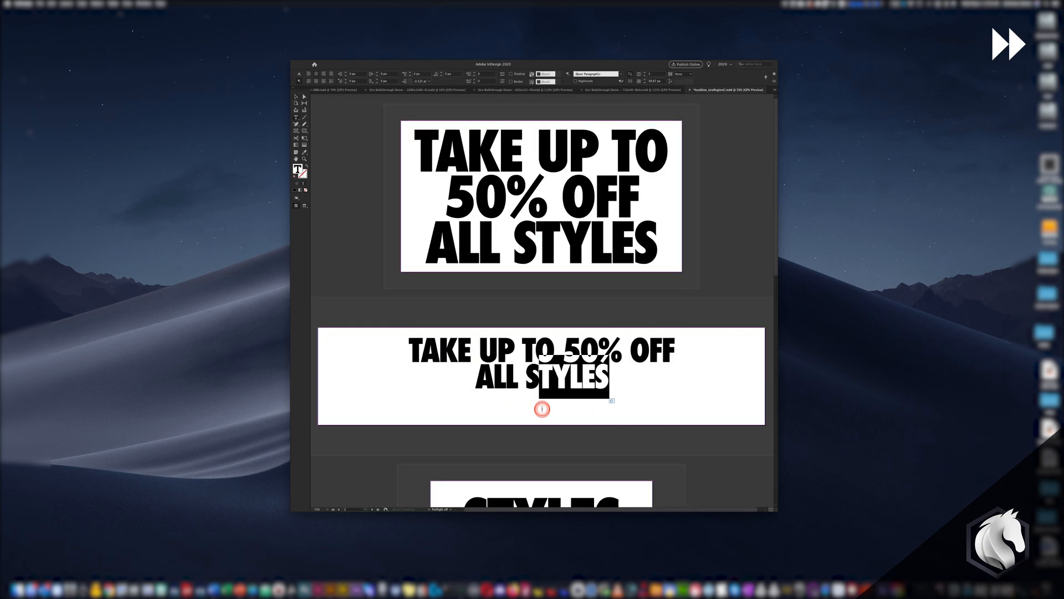
{"action": "left_click_drag", "start_coordinate": [402, 399], "coordinate": [323, 423]}
- Replace the square layout's headline text with TAKE UP TO 50% OFF ALL STYLES
{"action": "scroll", "coordinate": [578, 297], "scroll_direction": "down", "scroll_amount": 8}
{"action": "left_click", "coordinate": [579, 297]}
{"action": "double_click", "coordinate": [579, 297]}
{"action": "key", "text": "super+a"}
{"action": "type", "text": "TAKE UP TO 50% OFF ALL STYLES"}
{"action": "key", "text": "super+a"}
- Reduce the text size of TAKE UP TO so it fits on one line of the square layout's headline
{"action": "left_click_drag", "start_coordinate": [603, 272], "coordinate": [525, 268]}
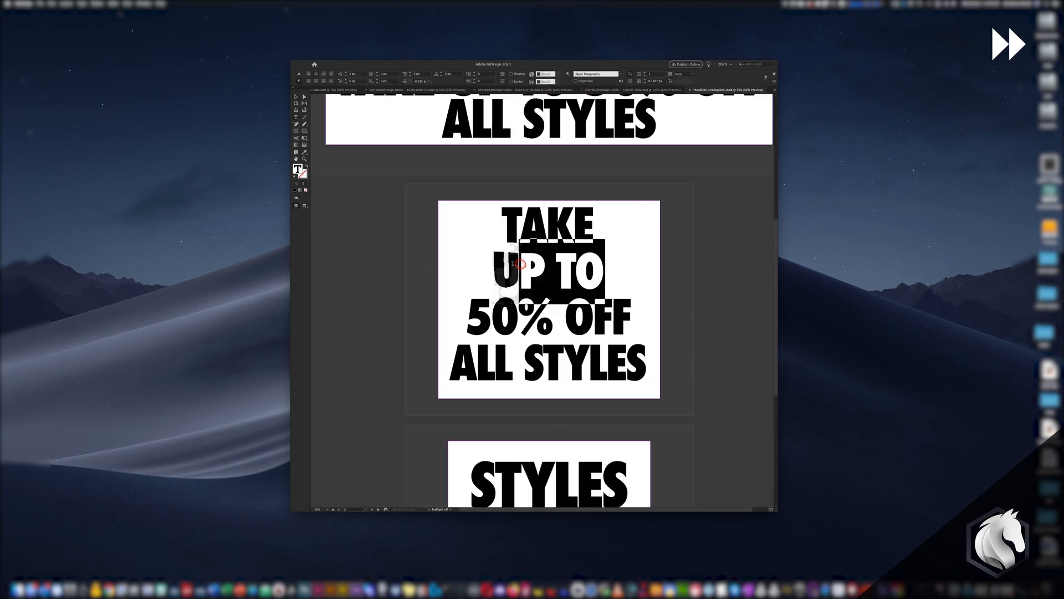
{"action": "scroll", "coordinate": [525, 268], "scroll_direction": "down", "scroll_amount": 2}
{"action": "left_click_drag", "start_coordinate": [495, 236], "coordinate": [580, 303]}
{"action": "key", "text": "super+shift+comma"}
{"action": "scroll", "coordinate": [580, 302], "scroll_direction": "down", "scroll_amount": 7}
{"action": "scroll", "coordinate": [573, 338], "scroll_direction": "up", "scroll_amount": 8}
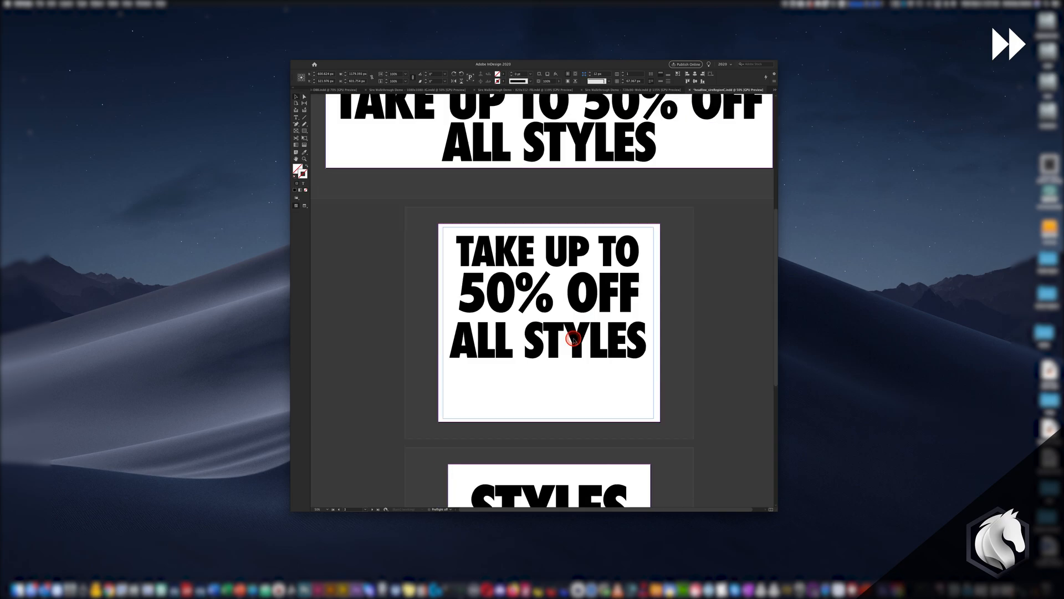
{"action": "double_click", "coordinate": [574, 338]}
{"action": "left_click_drag", "start_coordinate": [517, 294], "coordinate": [475, 333]}
{"action": "key", "text": "Return"}
{"action": "key", "text": "Escape"}
- Replace the tall portrait layout's headline text with TAKE UP TO 50% OFF ALL STYLES and copy it
{"action": "scroll", "coordinate": [523, 239], "scroll_direction": "down", "scroll_amount": 1}
{"action": "scroll", "coordinate": [523, 238], "scroll_direction": "down", "scroll_amount": 8}
{"action": "double_click", "coordinate": [523, 256]}
{"action": "type", "text": "TAKE UP TO 50% OFF ALL"}
{"action": "key", "text": "super+a"}
{"action": "key", "text": "super+c"}
- Resize the portrait headline's lines so 50% and OFF stand large on their own lines, and adjust the leading
{"action": "key", "text": "super+shift+comma"}
{"action": "key", "text": "super+shift+period"}
{"action": "key", "text": "super+shift+period"}
{"action": "key", "text": "super+shift+period"}
{"action": "key", "text": "super+shift+period"}
{"action": "key", "text": "super+shift+period"}
{"action": "key", "text": "super+shift+period"}
{"action": "key", "text": "alt+Down"}
{"action": "left_click", "coordinate": [590, 323]}
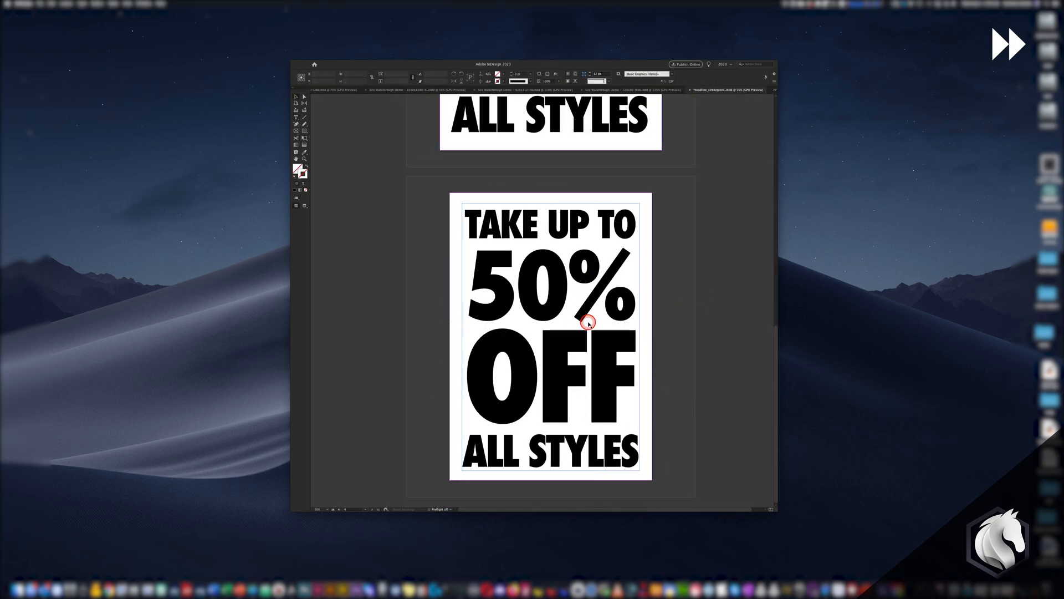
- Rework the square layout's upper text into 50% and OFF stacked on two lines, without TAKE UP TO, and enlarge it
{"action": "scroll", "coordinate": [555, 277], "scroll_direction": "up", "scroll_amount": 6}
{"action": "left_click_drag", "start_coordinate": [591, 232], "coordinate": [458, 185]}
{"action": "key", "text": "BackSpace"}
{"action": "key", "text": "Escape"}
{"action": "key", "text": "super+v"}
{"action": "left_click_drag", "start_coordinate": [549, 138], "coordinate": [641, 256]}
{"action": "key", "text": "BackSpace"}
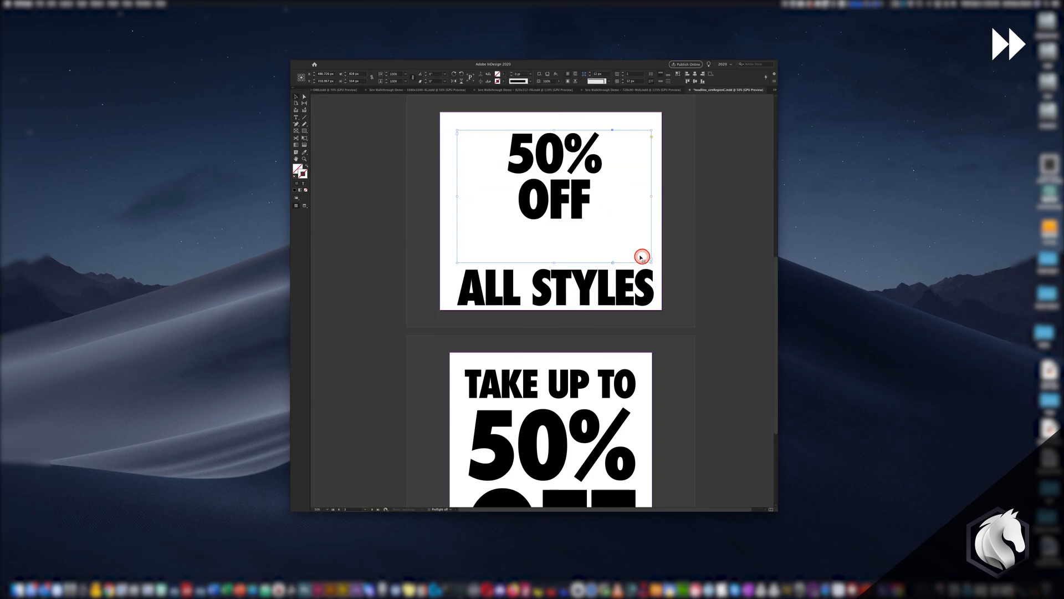
{"action": "left_click_drag", "start_coordinate": [592, 208], "coordinate": [494, 178]}
{"action": "key", "text": "super+shift+period"}
{"action": "key", "text": "super+shift+period"}
{"action": "key", "text": "super+shift+period"}
- Scale down ALL STYLES beneath OFF in the square layout and set TAKE UP TO vertically beside 50% OFF
{"action": "left_click", "coordinate": [487, 287]}
{"action": "left_click_drag", "start_coordinate": [445, 306], "coordinate": [499, 302]}
{"action": "type", "text": "TAKE UP TO"}
{"action": "left_click_drag", "start_coordinate": [501, 235], "coordinate": [470, 119]}
{"action": "left_click_drag", "start_coordinate": [471, 192], "coordinate": [513, 207]}
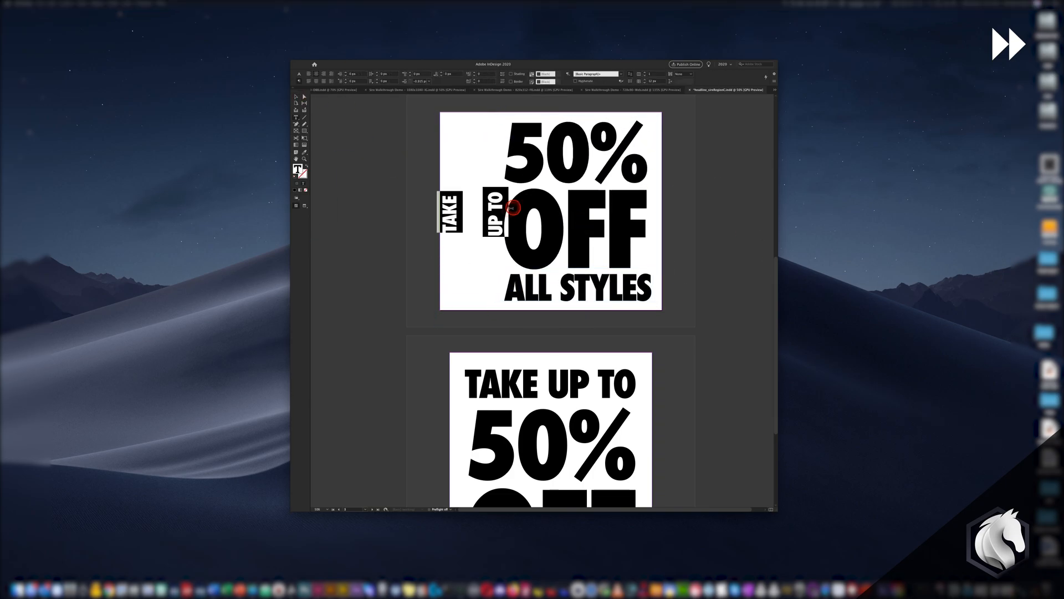
{"action": "left_click_drag", "start_coordinate": [435, 145], "coordinate": [466, 119]}
{"action": "left_click_drag", "start_coordinate": [485, 210], "coordinate": [472, 212]}
{"action": "left_click", "coordinate": [680, 300]}
{"action": "scroll", "coordinate": [681, 337], "scroll_direction": "up", "scroll_amount": 7}
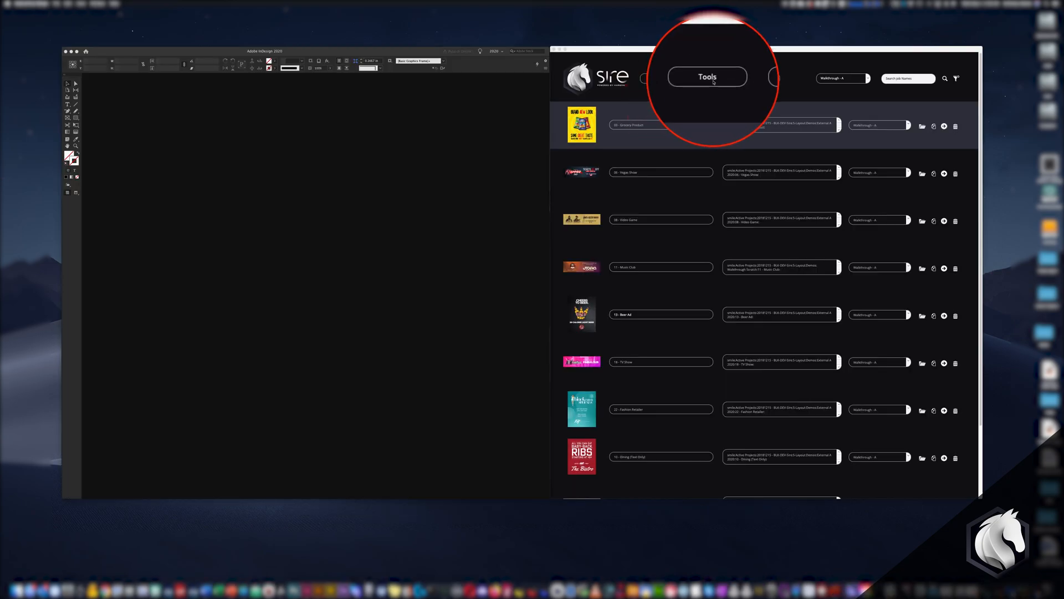
- Batch-update the links in all Sire Walkthrough Demo InDesign documents with Sire's batch tools
{"action": "left_click", "coordinate": [708, 79]}
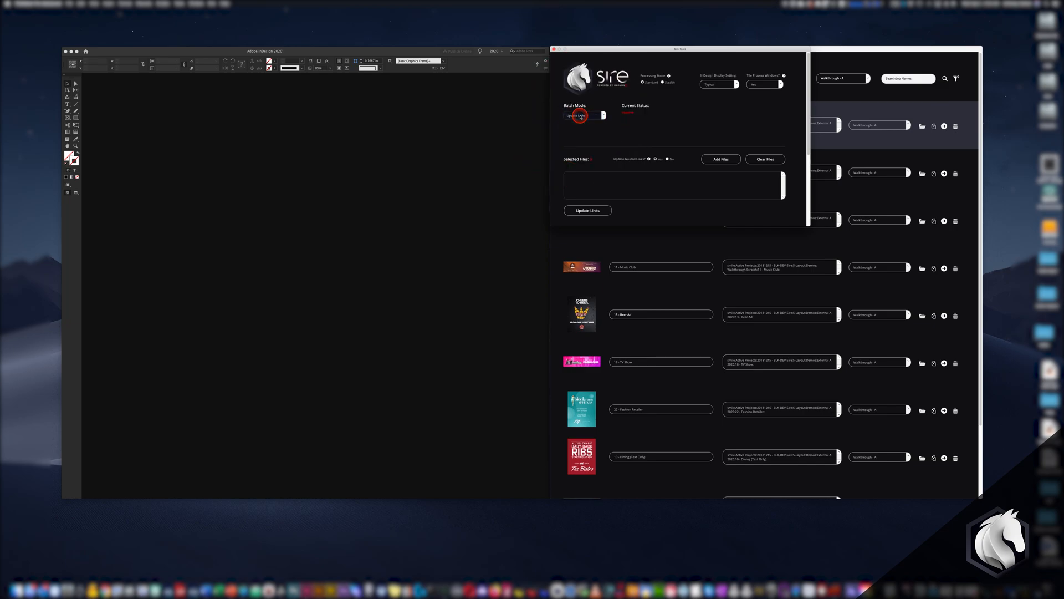
{"action": "left_click", "coordinate": [721, 160]}
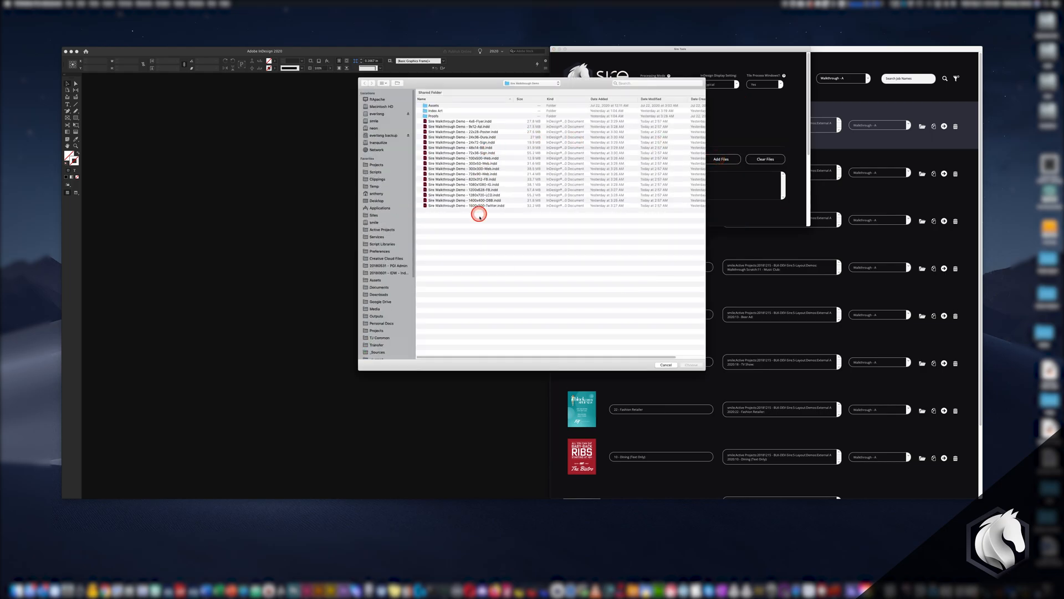
{"action": "left_click_drag", "start_coordinate": [479, 216], "coordinate": [482, 123]}
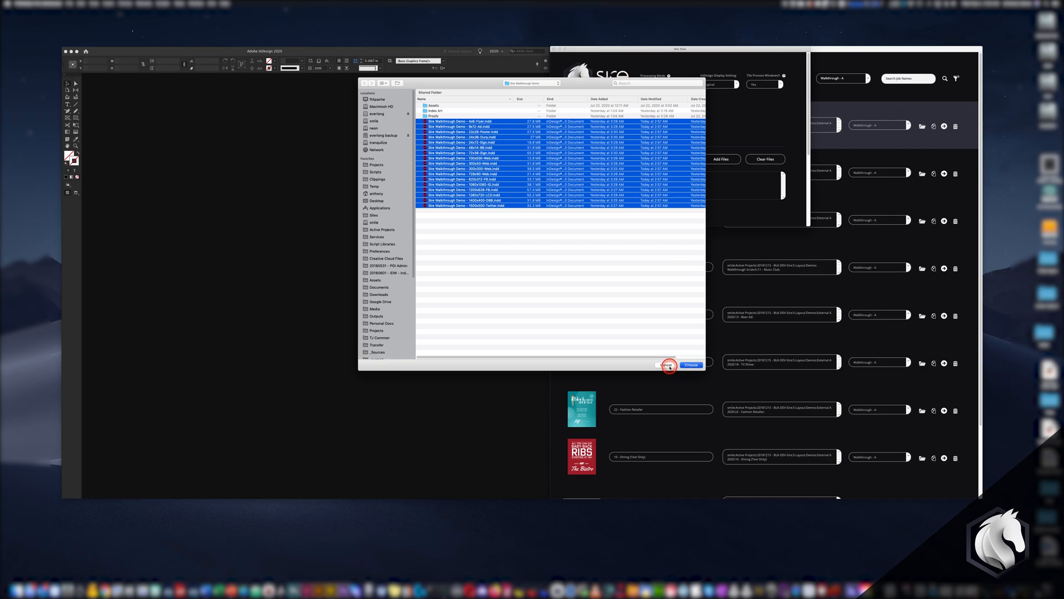
{"action": "key", "text": "Return"}
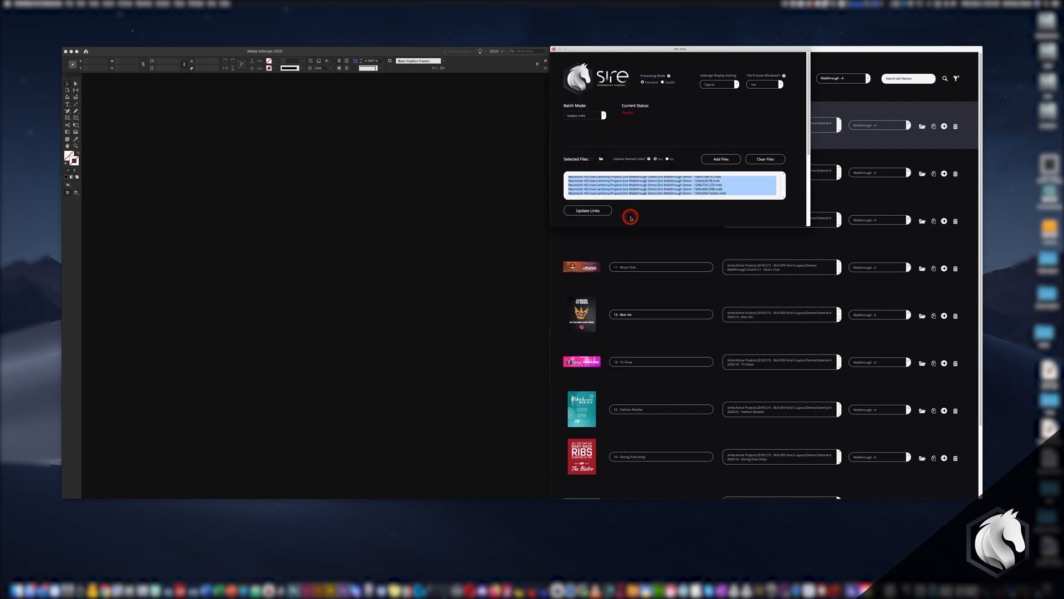
{"action": "left_click", "coordinate": [596, 212]}
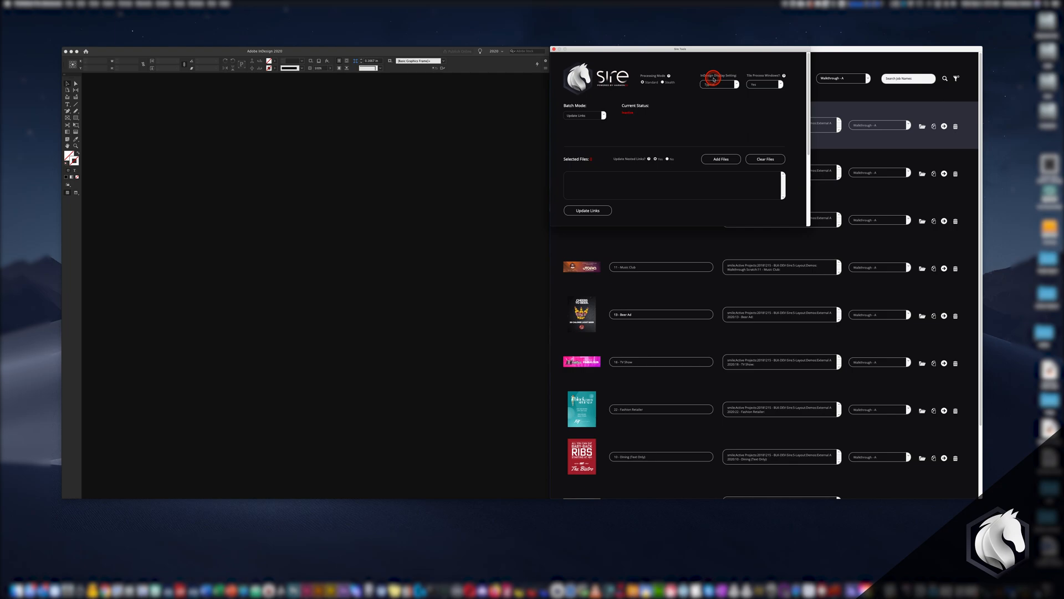
- Set up a batch export of the Sire Walkthrough Demo documents as JPEG with Medium quality and 72 DPI
{"action": "left_click", "coordinate": [575, 115]}
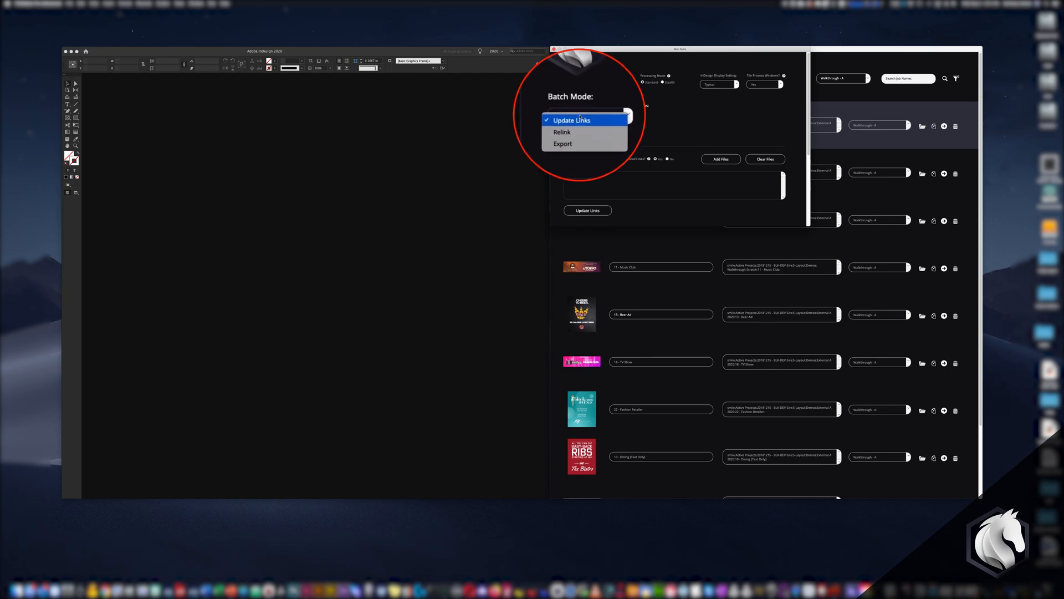
{"action": "left_click", "coordinate": [577, 131]}
{"action": "left_click", "coordinate": [720, 158]}
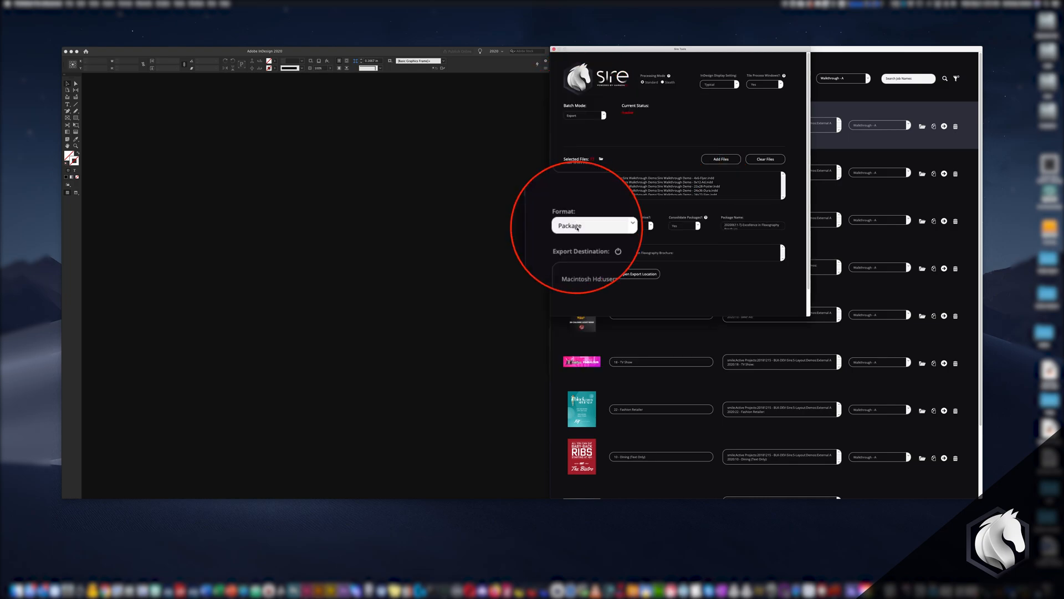
{"action": "left_click", "coordinate": [584, 227]}
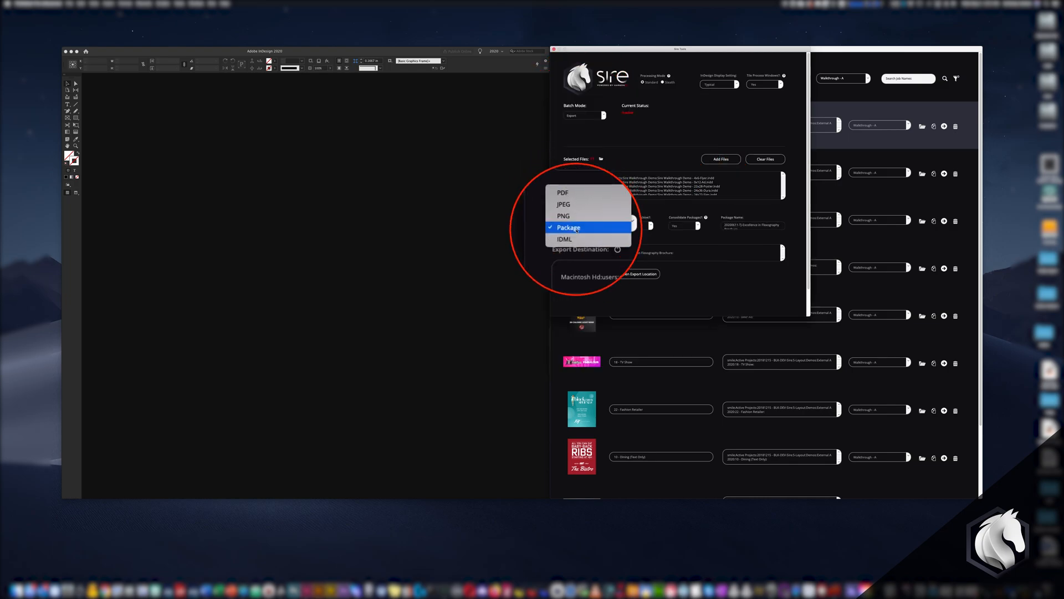
{"action": "left_click", "coordinate": [582, 218]}
{"action": "left_click", "coordinate": [639, 225]}
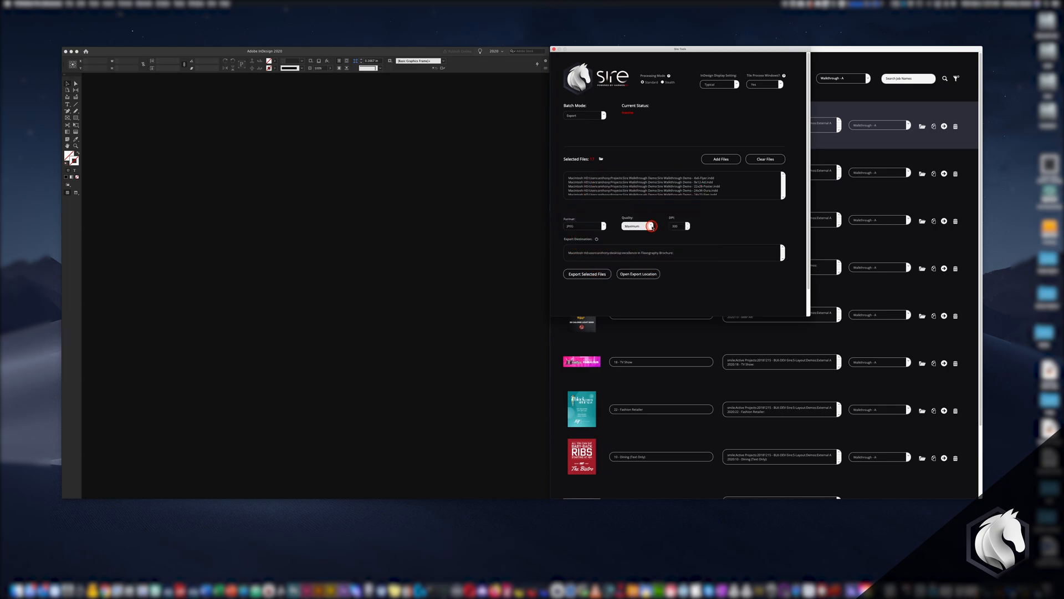
{"action": "left_click", "coordinate": [633, 225]}
{"action": "left_click", "coordinate": [678, 226]}
- Choose the Sire Walkthrough Demo project's Proofs folder as the export destination and export the selected files
{"action": "left_click", "coordinate": [599, 252]}
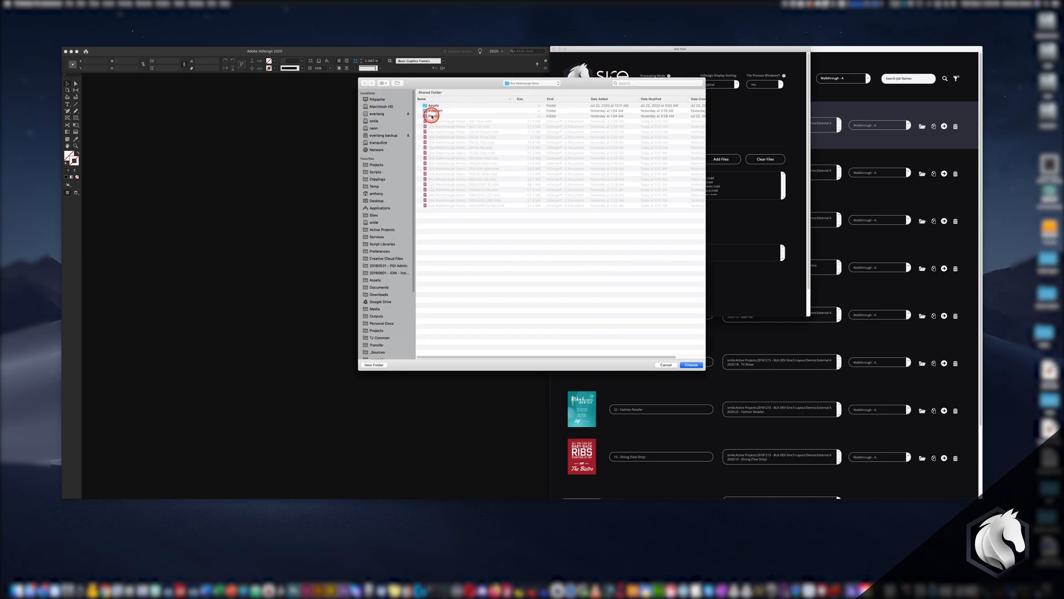
{"action": "left_click", "coordinate": [692, 365]}
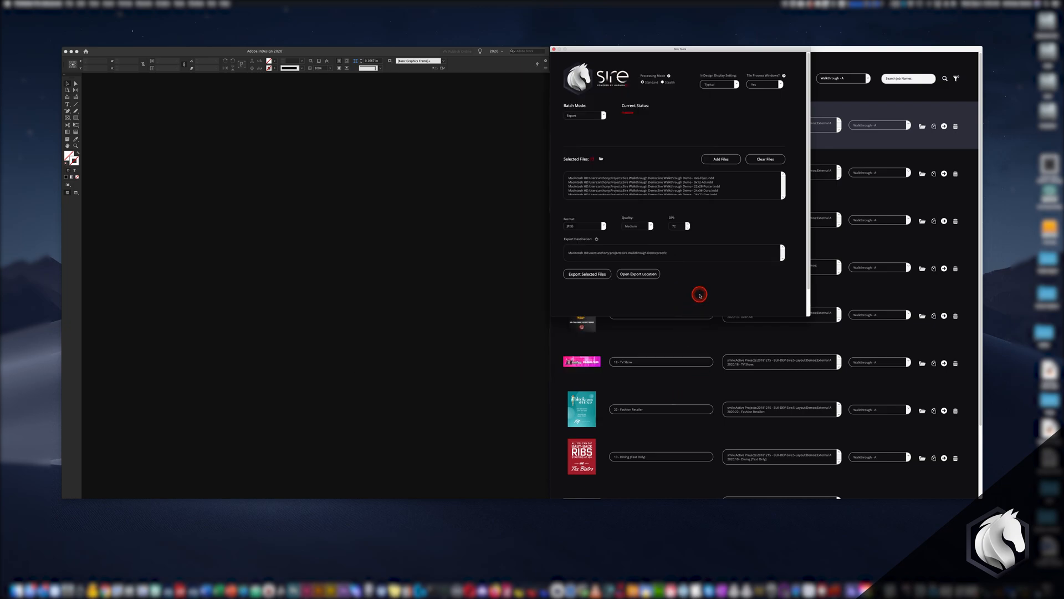
{"action": "left_click", "coordinate": [588, 273]}
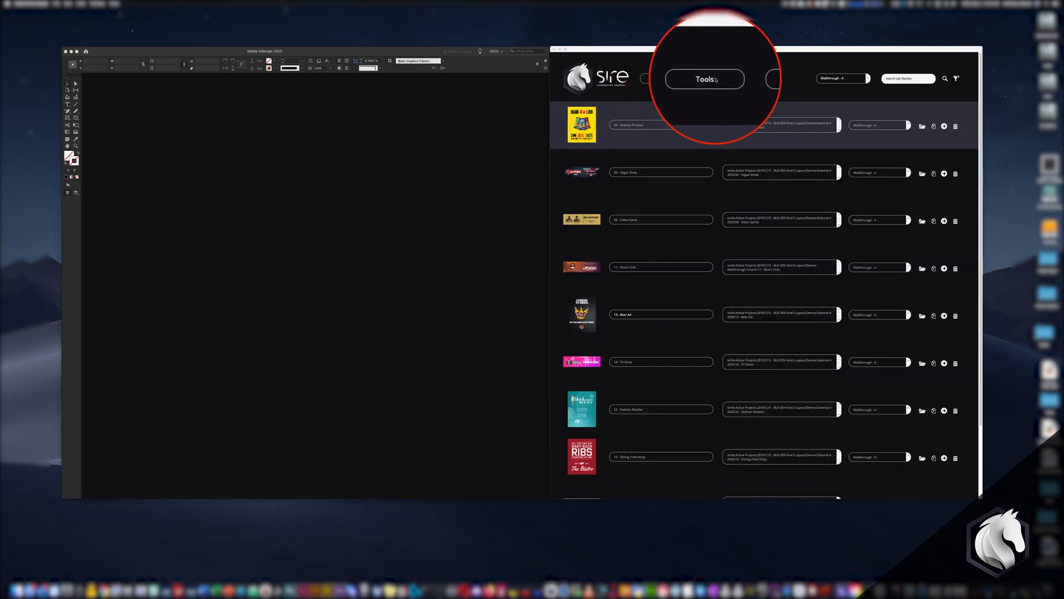
- Set the batch mode to Relink and add all the InDesign documents from the Sire Relink Demo folder
{"action": "left_click", "coordinate": [711, 79]}
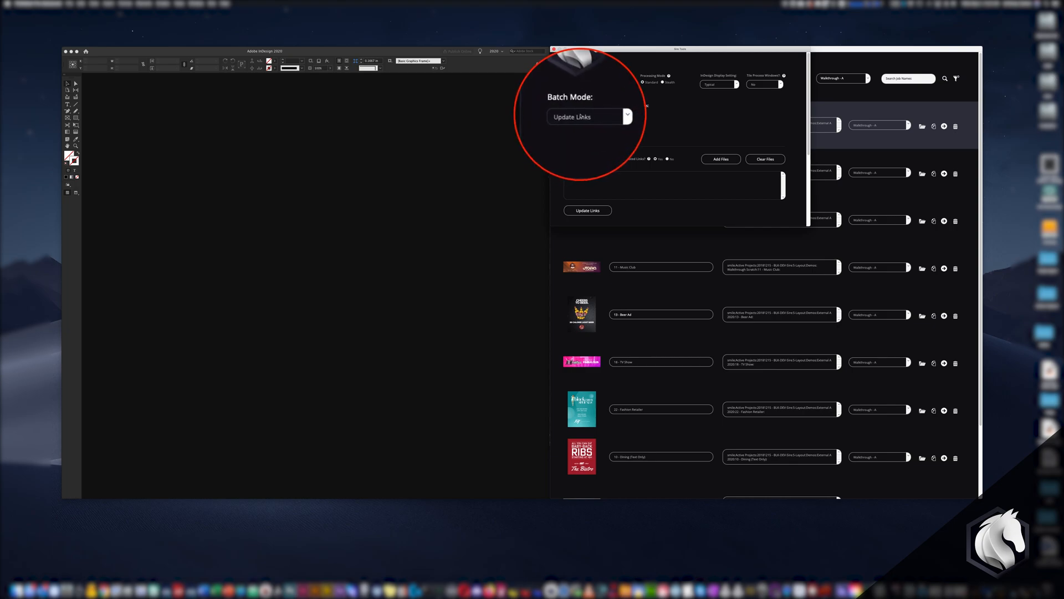
{"action": "left_click", "coordinate": [579, 116]}
{"action": "left_click", "coordinate": [578, 124]}
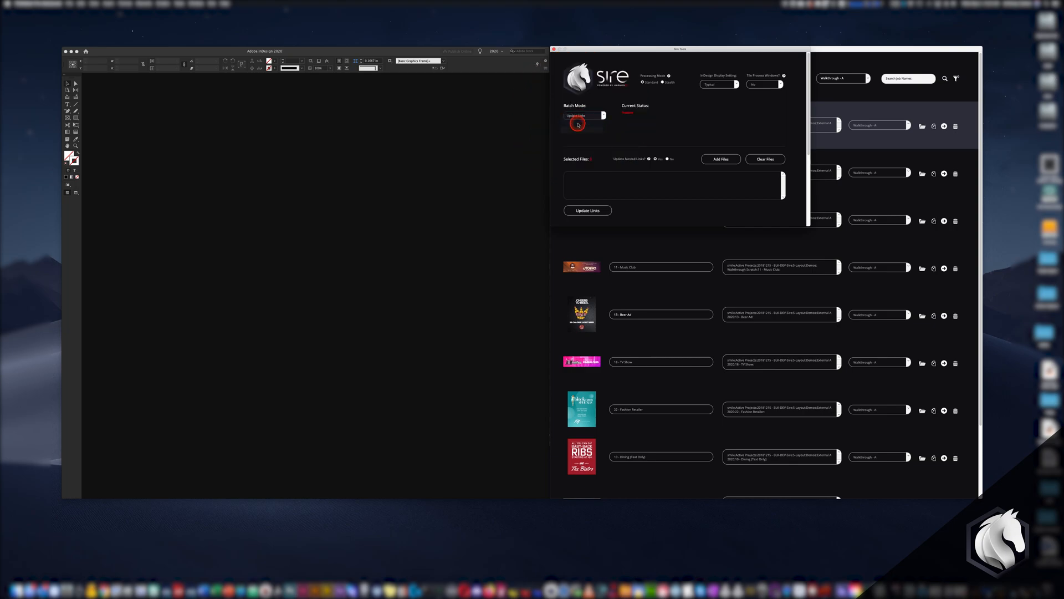
{"action": "left_click", "coordinate": [720, 159]}
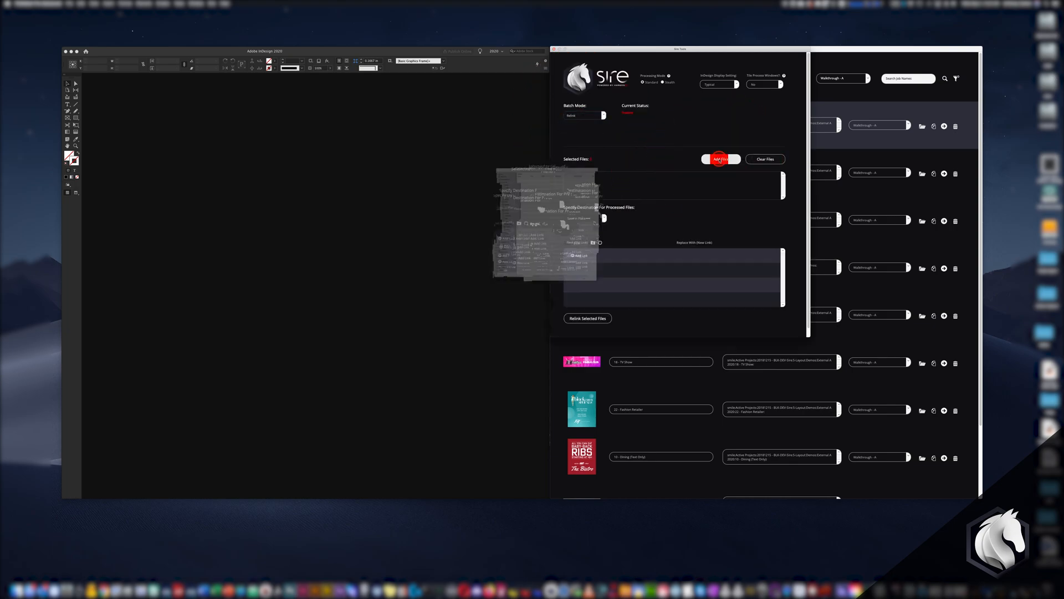
{"action": "left_click", "coordinate": [444, 106]}
{"action": "left_click", "coordinate": [527, 84]}
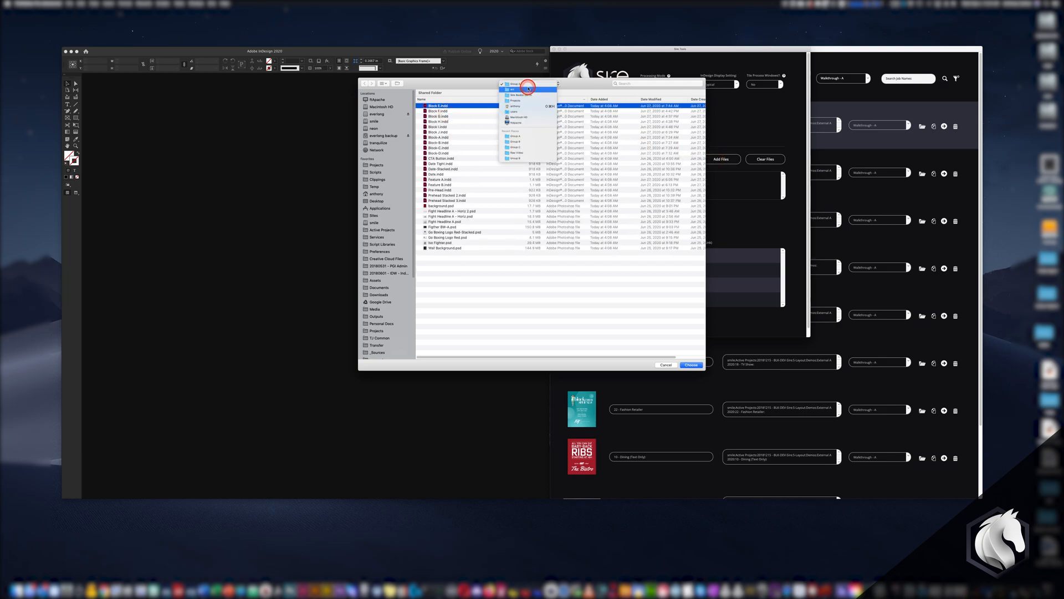
{"action": "left_click", "coordinate": [529, 95]}
{"action": "left_click", "coordinate": [440, 111]}
{"action": "left_click", "coordinate": [446, 200], "text": "shift"}
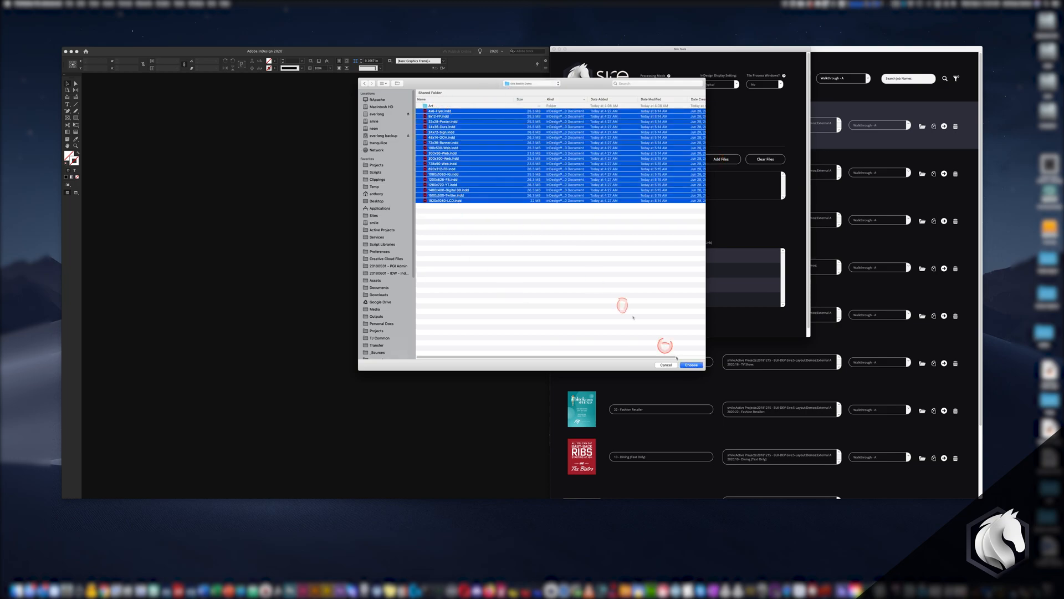
{"action": "left_click", "coordinate": [692, 365]}
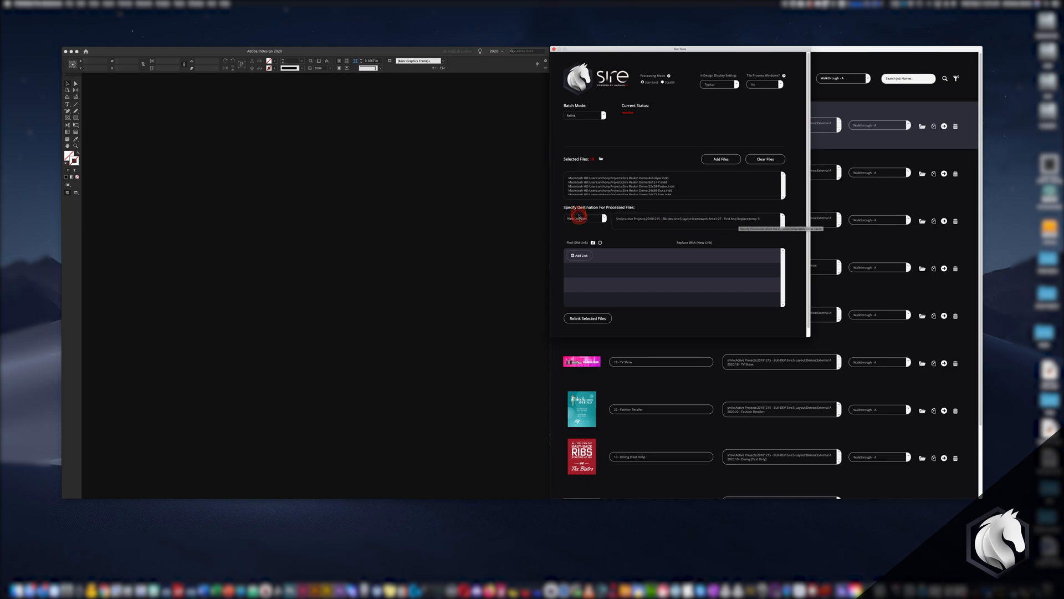
- Create a new folder inside Sire Relink Demo and set it as the destination for the processed files
{"action": "left_click", "coordinate": [701, 222]}
{"action": "key", "text": "super+shift+n"}
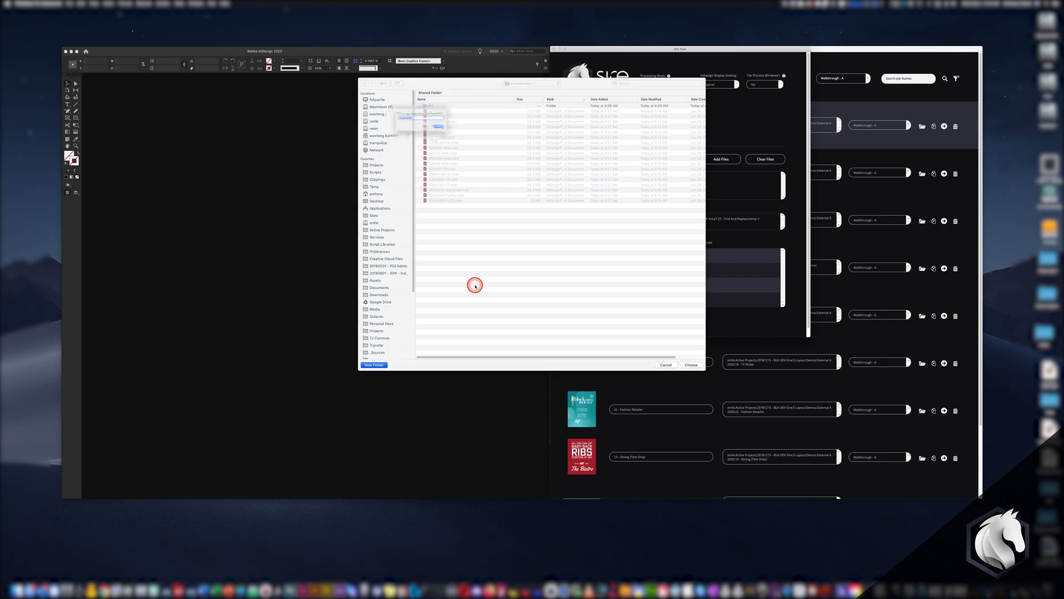
{"action": "type", "text": "Link"}
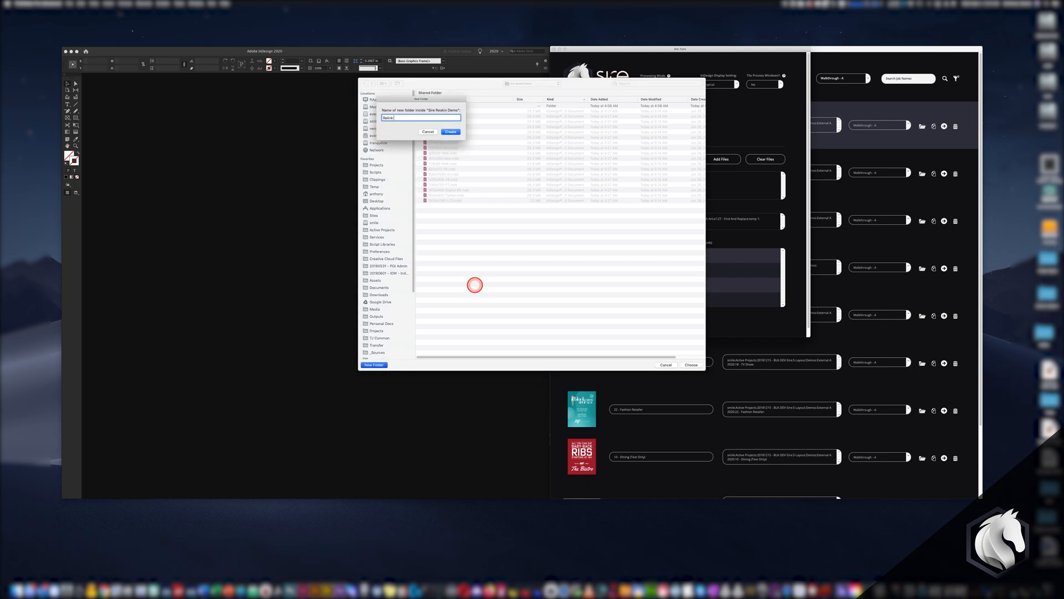
{"action": "left_click", "coordinate": [450, 132]}
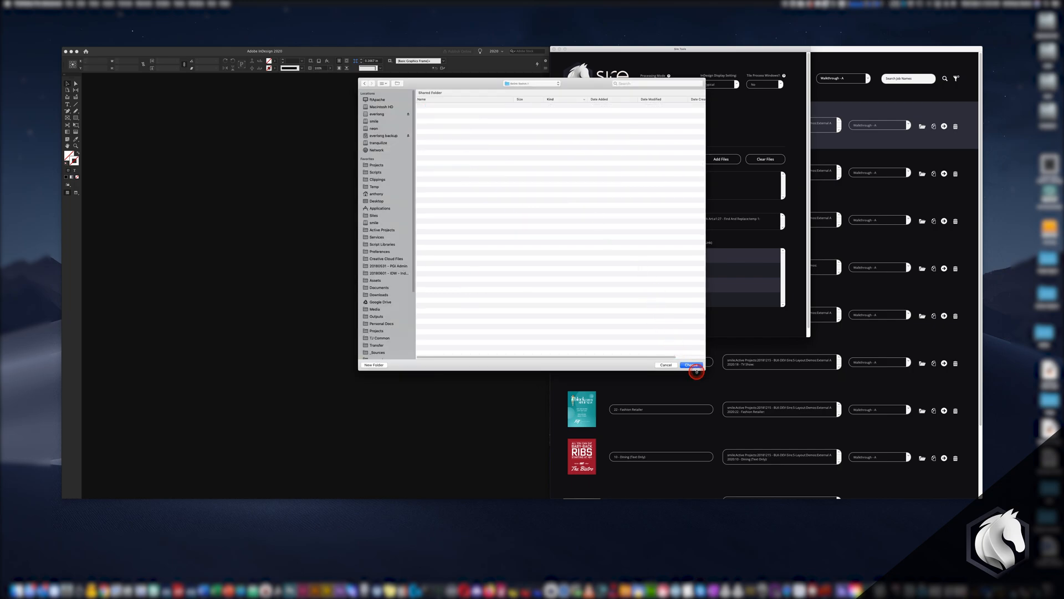
{"action": "left_click", "coordinate": [691, 364]}
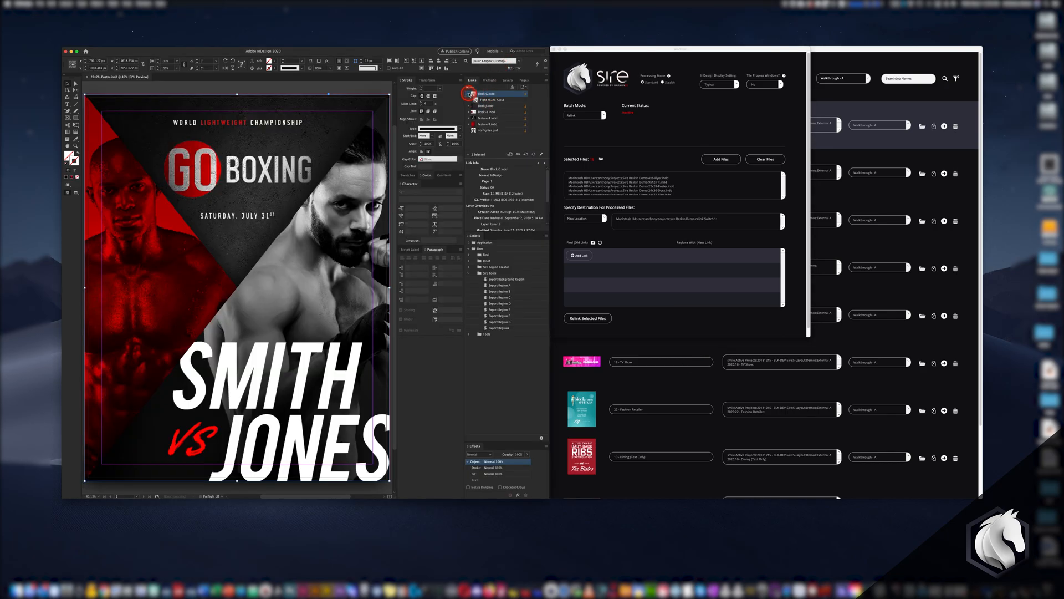
- Add a link pair that finds Group A's Block G.indd by its copied full path and replaces it with Block G.indd from Group B
{"action": "right_click", "coordinate": [491, 94]}
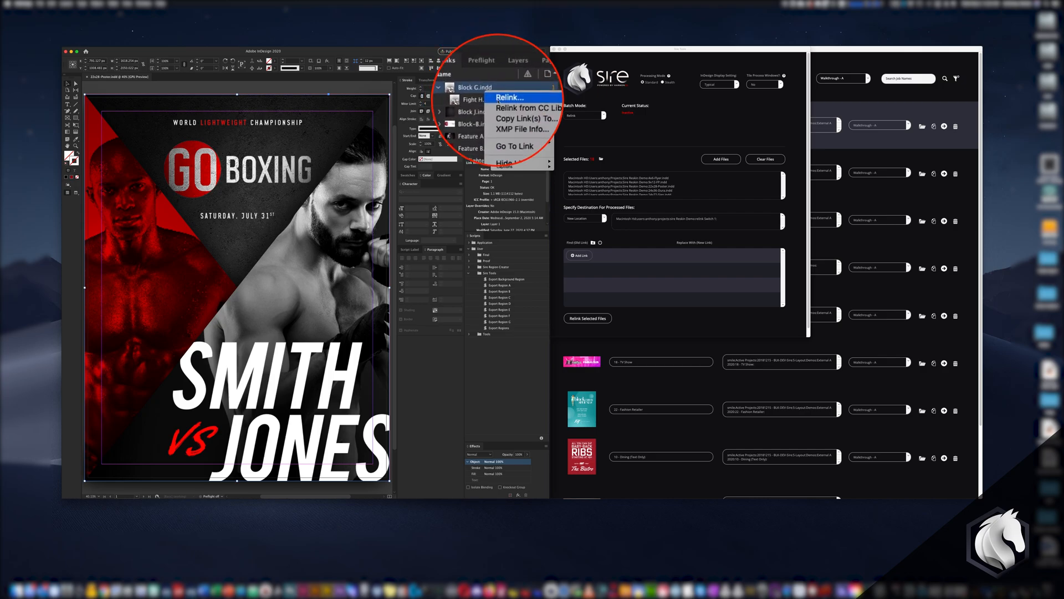
{"action": "mouse_move", "coordinate": [513, 161]}
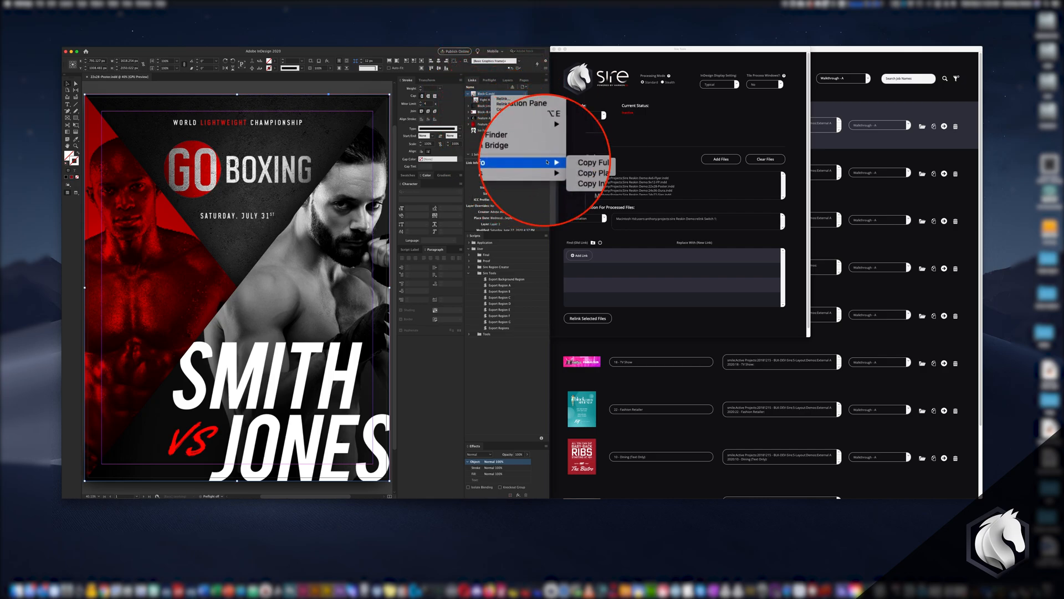
{"action": "left_click", "coordinate": [581, 163]}
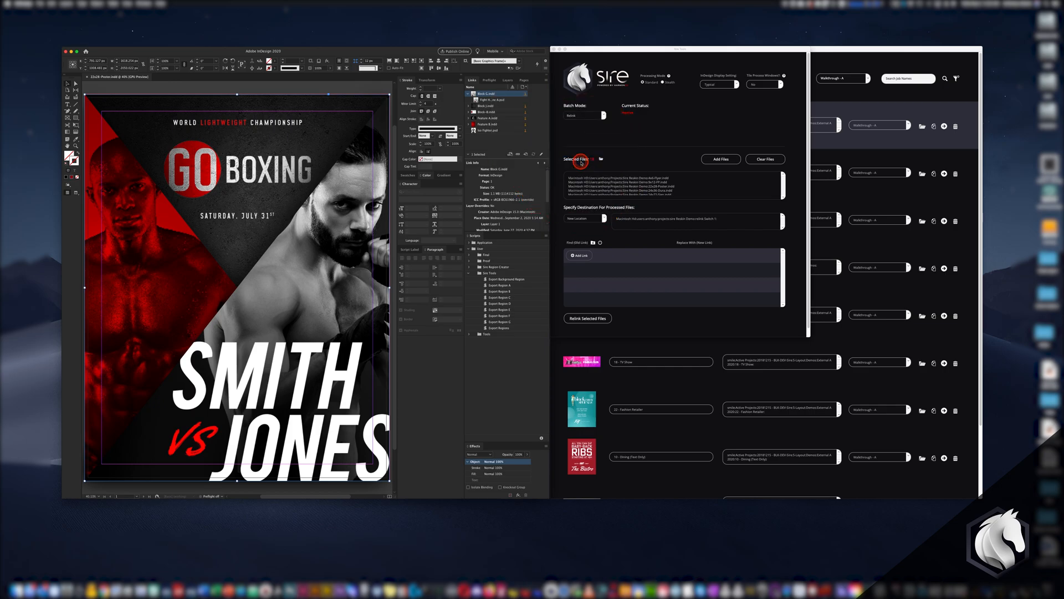
{"action": "left_click", "coordinate": [588, 255]}
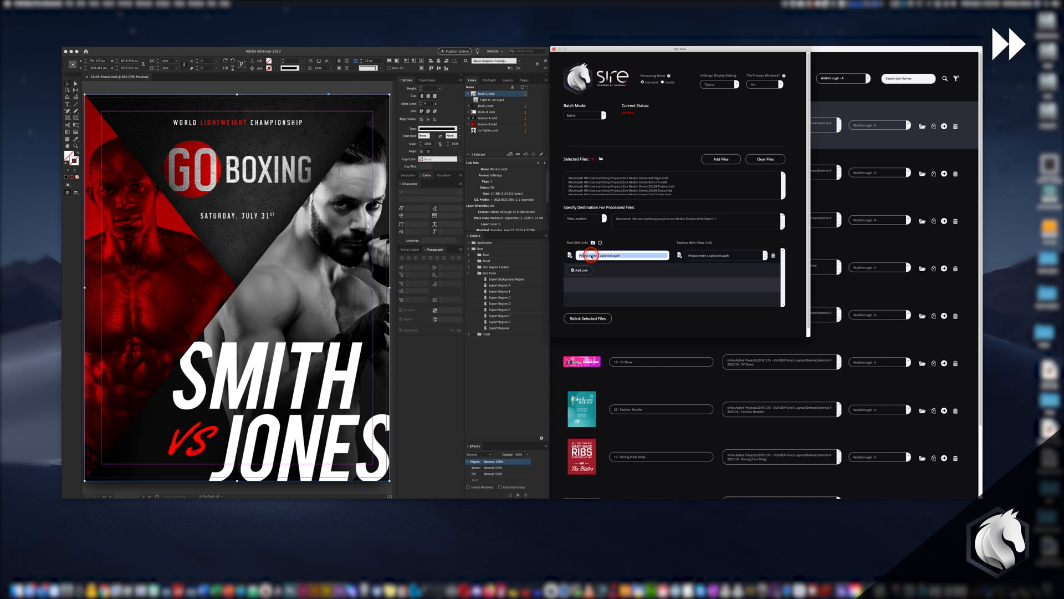
{"action": "right_click", "coordinate": [591, 255]}
{"action": "left_click", "coordinate": [603, 267]}
{"action": "left_click", "coordinate": [708, 256]}
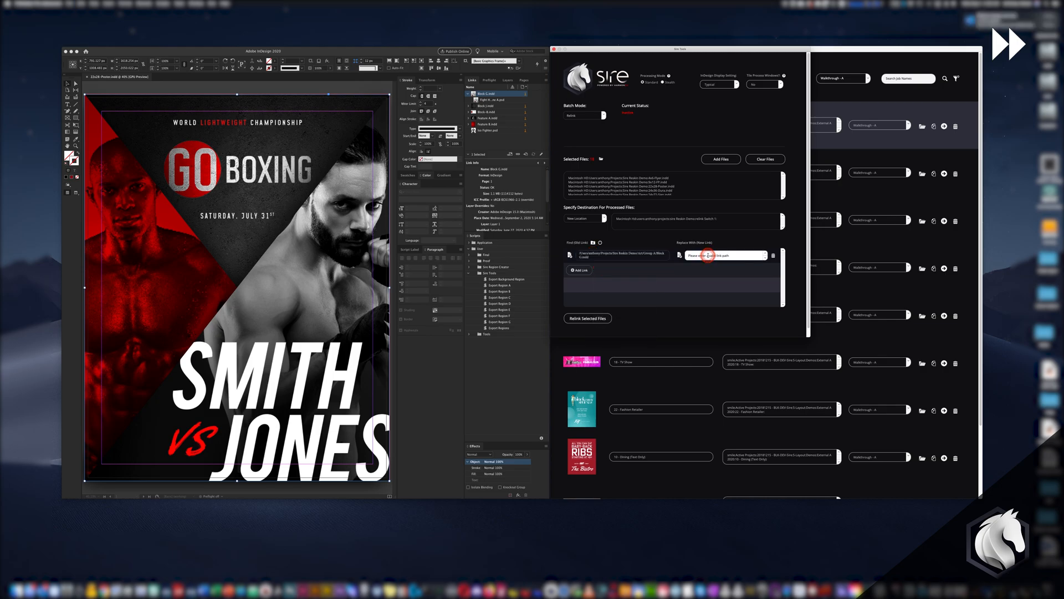
{"action": "left_click", "coordinate": [680, 256]}
{"action": "left_click", "coordinate": [438, 116]}
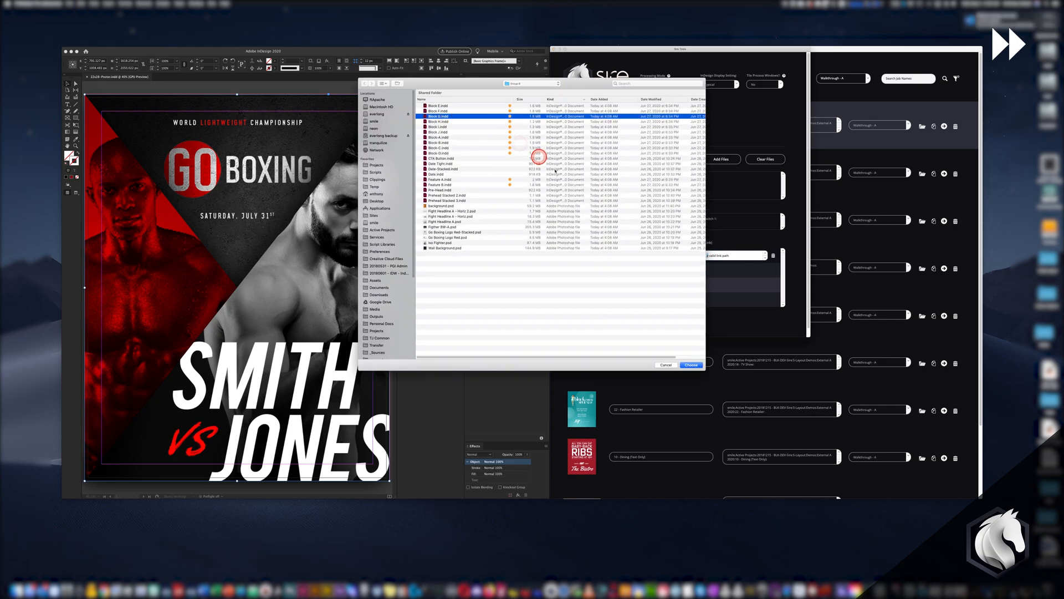
{"action": "left_click", "coordinate": [692, 364]}
- Copy the full path of the poster's Feature A.indd link into the find field of a second link pair
{"action": "left_click", "coordinate": [488, 118]}
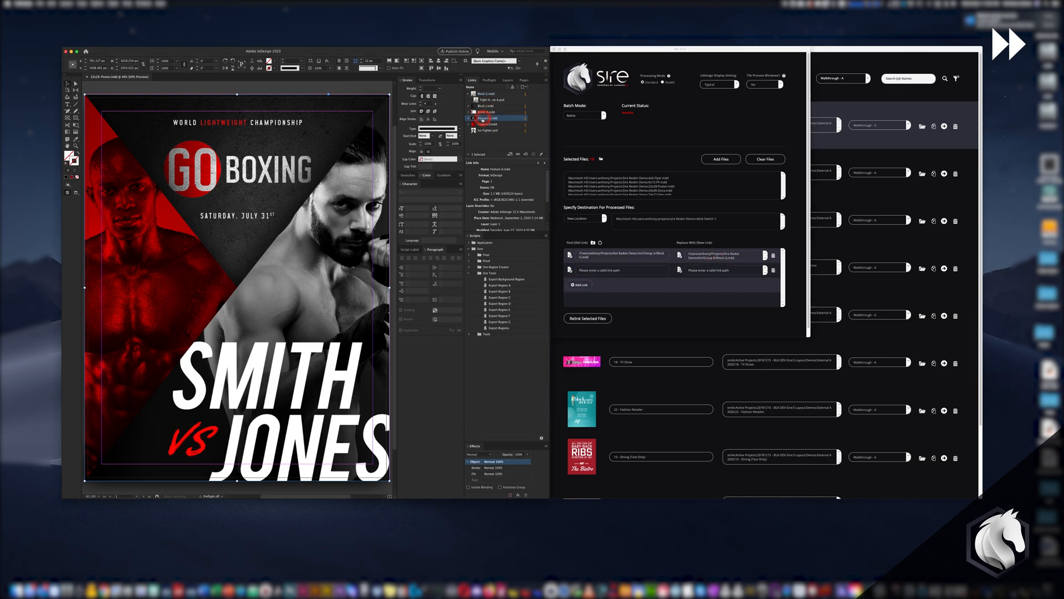
{"action": "right_click", "coordinate": [489, 118]}
{"action": "mouse_move", "coordinate": [513, 178]}
{"action": "left_click", "coordinate": [571, 185]}
{"action": "right_click", "coordinate": [627, 271]}
{"action": "left_click", "coordinate": [638, 285]}
- Choose Feature A.indd from the Group B folder as the replacement in the second link pair
{"action": "left_click", "coordinate": [680, 270]}
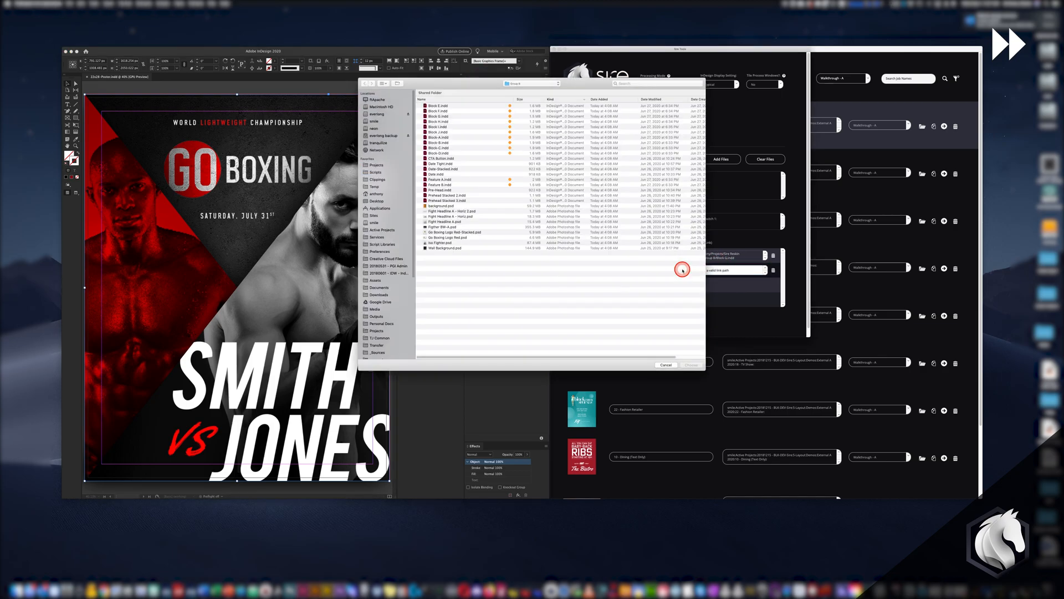
{"action": "left_click_drag", "start_coordinate": [467, 84], "coordinate": [325, 102]}
{"action": "left_click", "coordinate": [303, 198]}
{"action": "left_click", "coordinate": [549, 383]}
{"action": "triple_click", "coordinate": [744, 271]}
{"action": "left_click", "coordinate": [680, 269]}
{"action": "left_click", "coordinate": [446, 180]}
{"action": "left_click", "coordinate": [691, 365]}
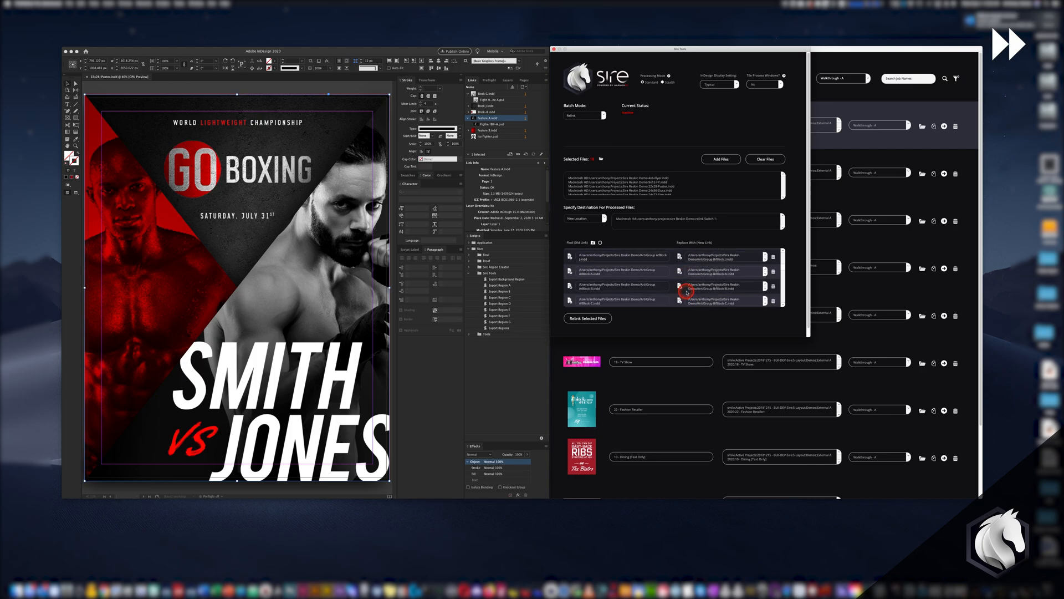
- Close the boxing poster document and run the relink on the selected files
{"action": "scroll", "coordinate": [327, 102], "scroll_direction": "up", "scroll_amount": 1}
{"action": "left_click", "coordinate": [326, 102]}
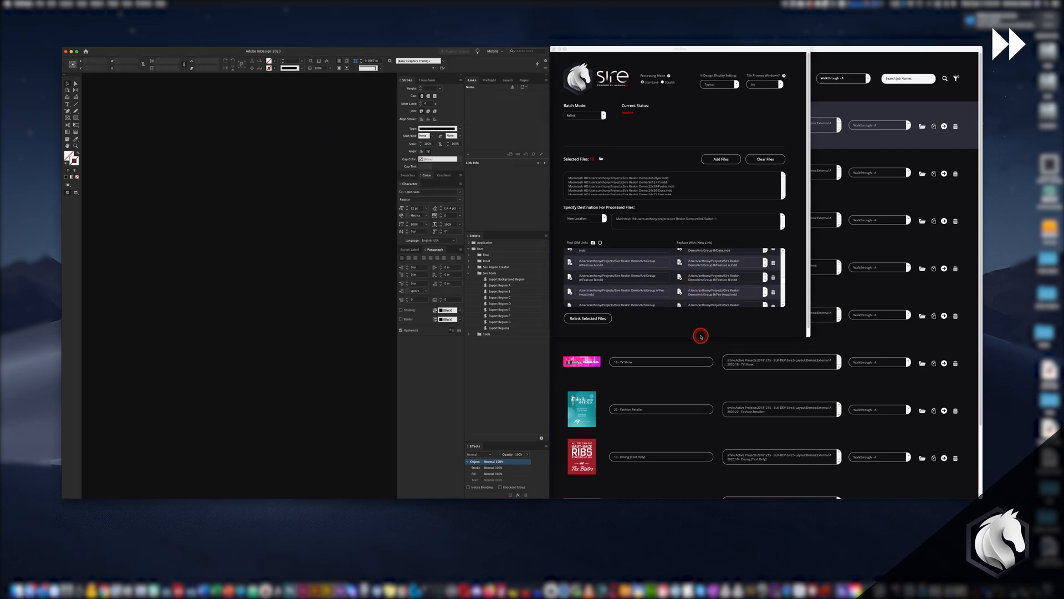
{"action": "left_click", "coordinate": [588, 318]}
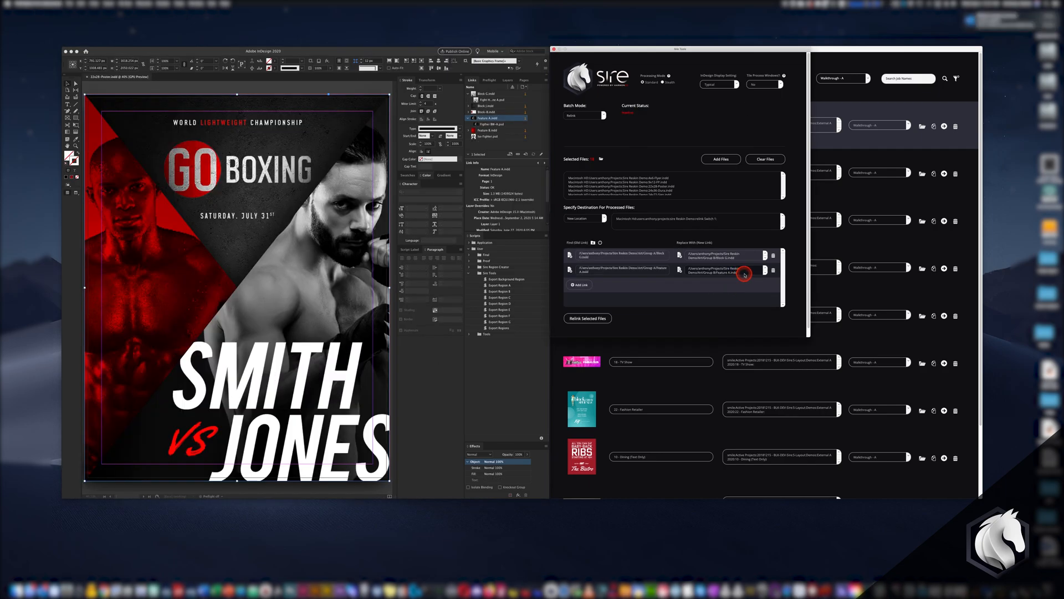
- Load all files in the Art folder's Group A as the source links for a folder-wide relink
{"action": "left_click", "coordinate": [593, 244]}
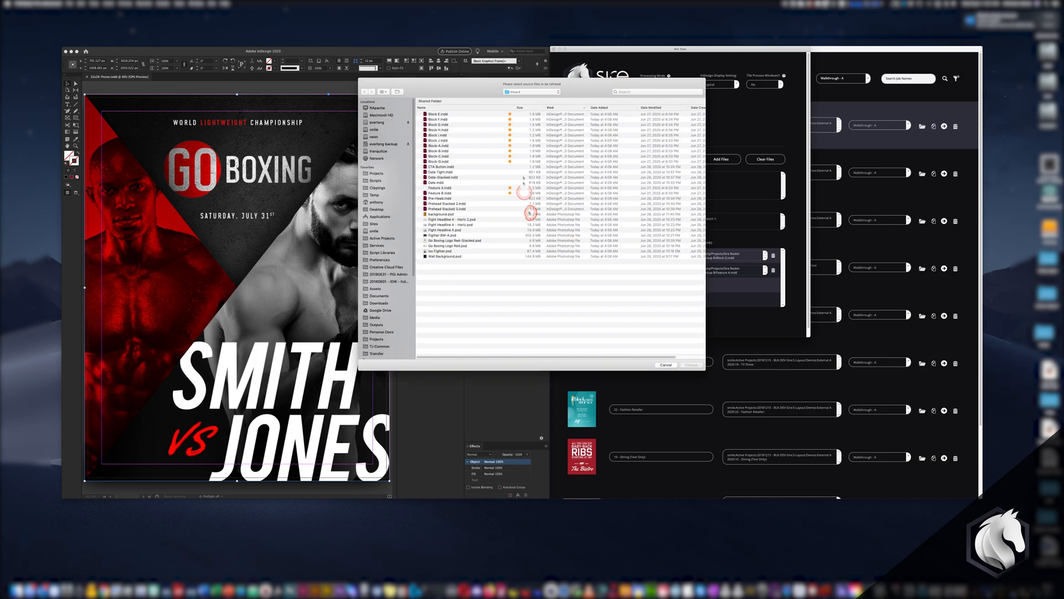
{"action": "left_click", "coordinate": [528, 93]}
{"action": "left_click", "coordinate": [528, 98]}
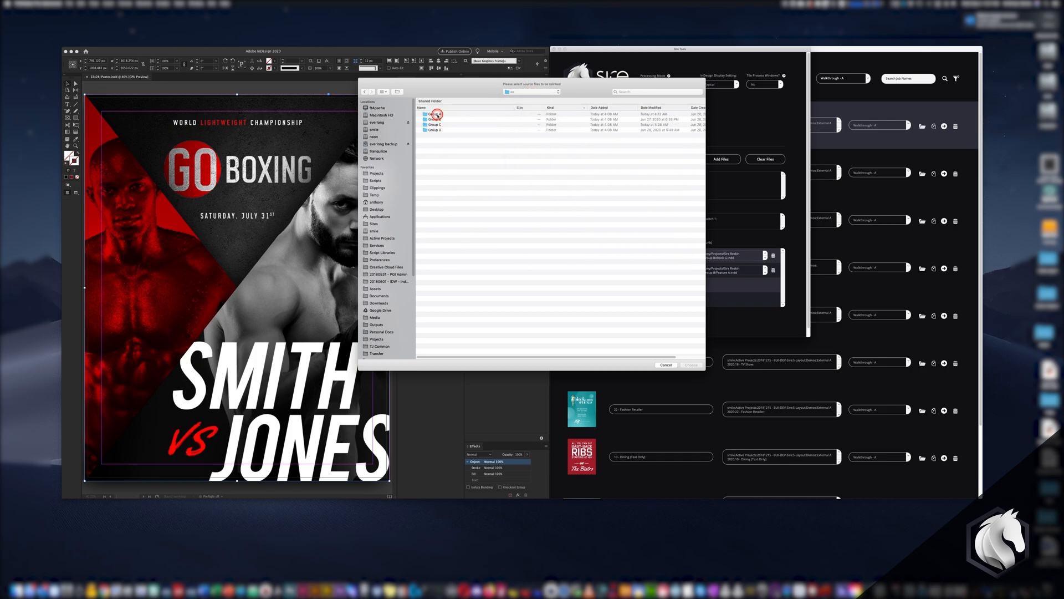
{"action": "double_click", "coordinate": [437, 115]}
{"action": "left_click_drag", "start_coordinate": [469, 277], "coordinate": [451, 94]}
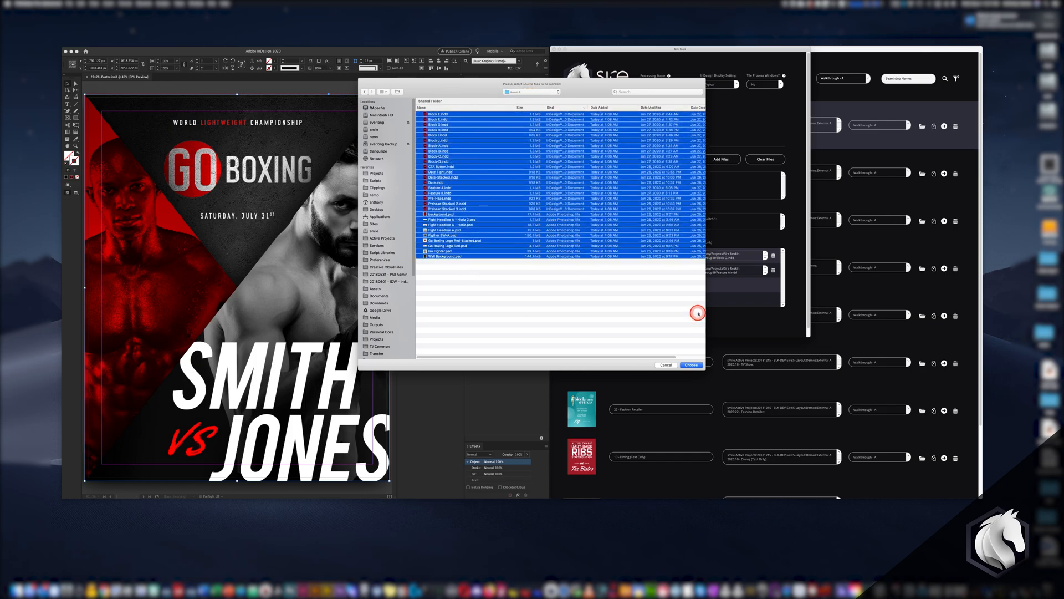
{"action": "left_click", "coordinate": [688, 367]}
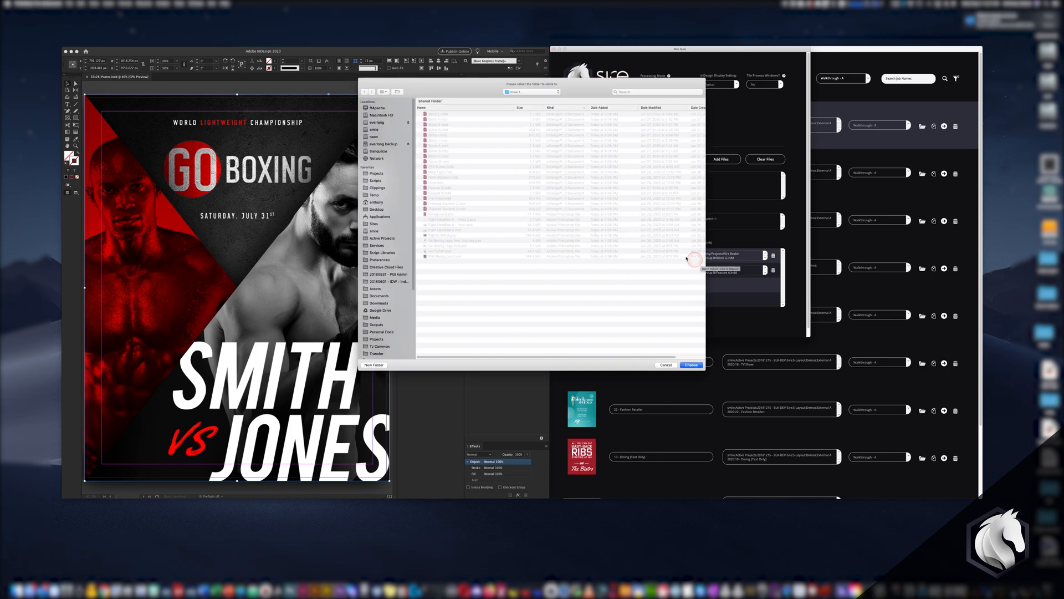
- Choose Group B as the folder to relink to and run the relink on the selected files
{"action": "left_click", "coordinate": [525, 96]}
{"action": "left_click", "coordinate": [517, 96]}
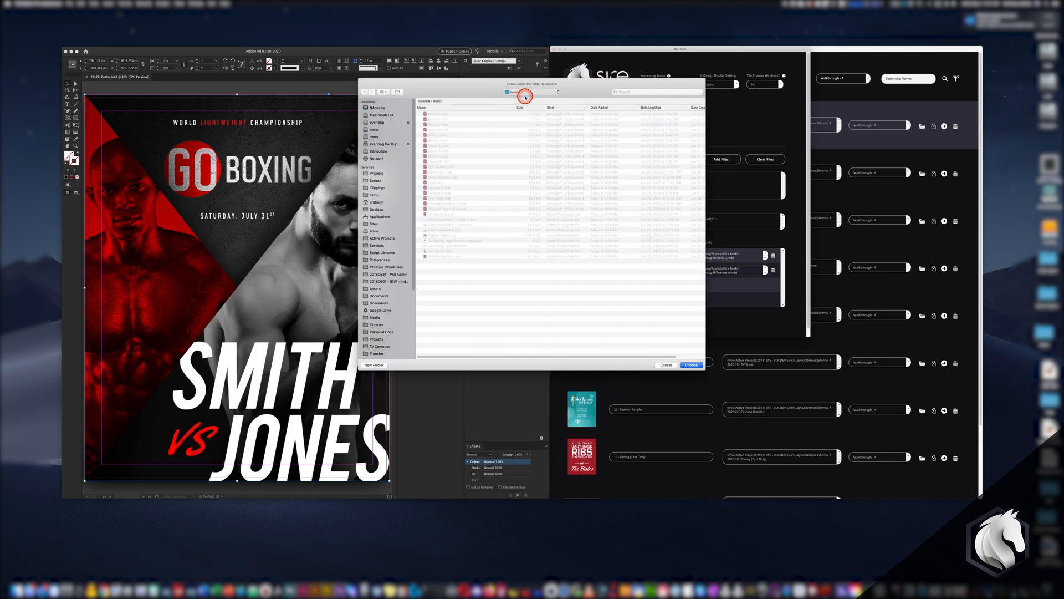
{"action": "double_click", "coordinate": [438, 120]}
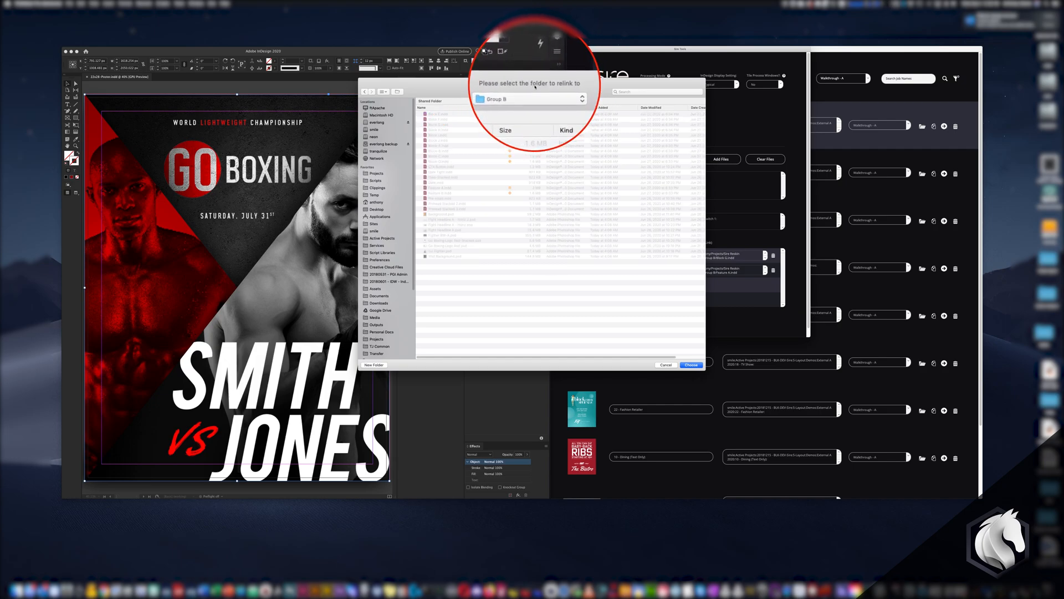
{"action": "left_click", "coordinate": [693, 365]}
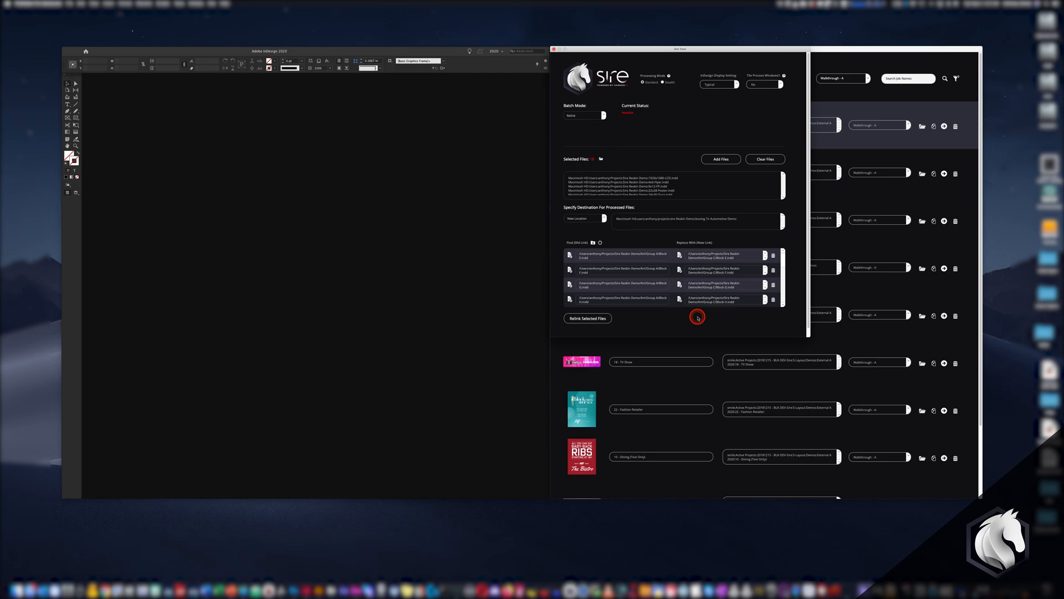
{"action": "left_click", "coordinate": [588, 318]}
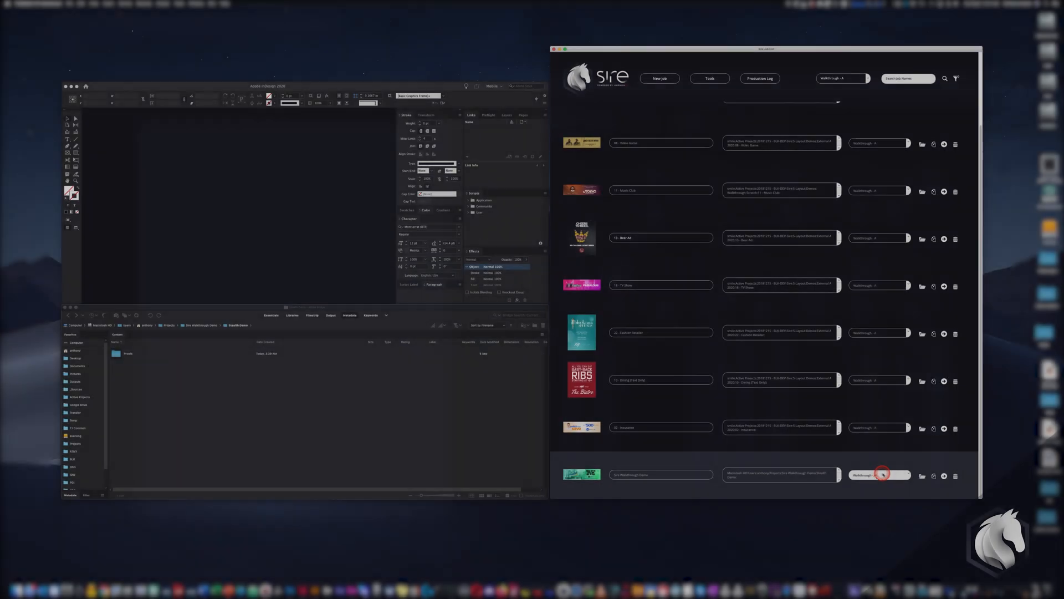
- Open the Sire Walkthrough Demo job and set its deliverable destination to the Proofs folder inside Stealth Demo
{"action": "left_click", "coordinate": [932, 480]}
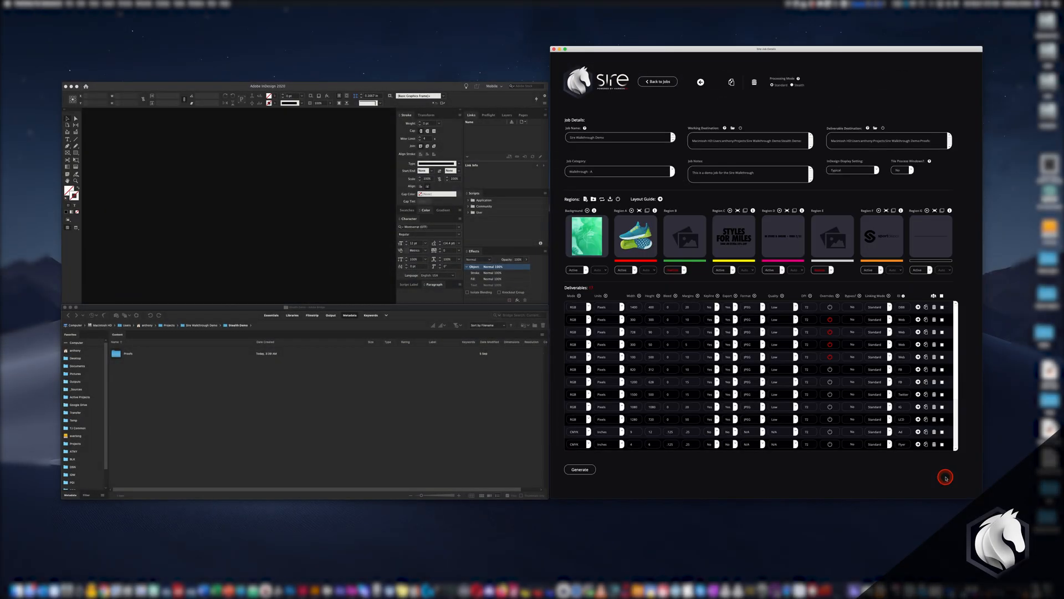
{"action": "left_click", "coordinate": [870, 146]}
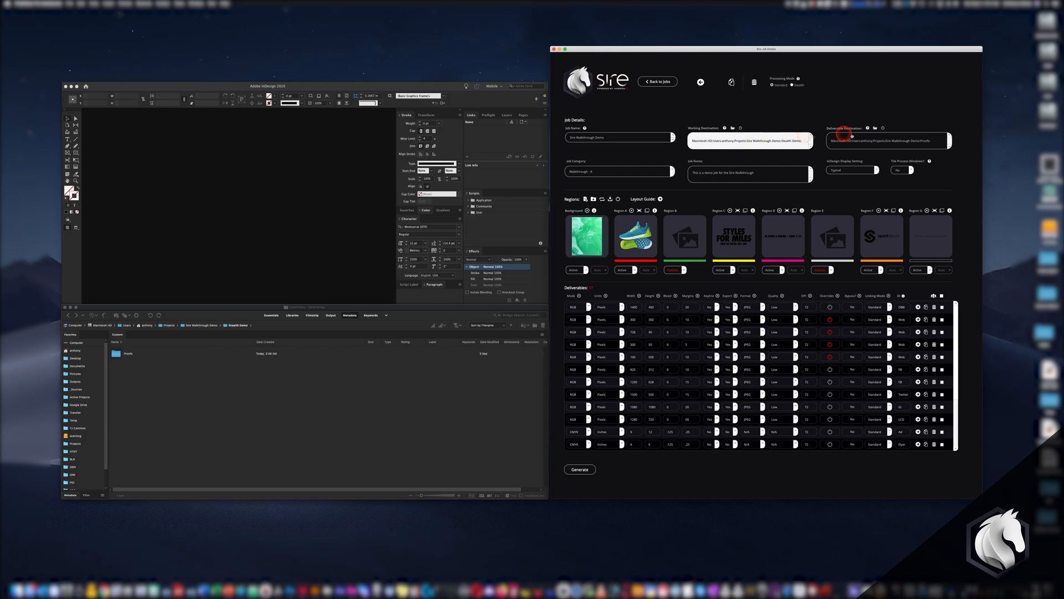
{"action": "left_click", "coordinate": [875, 128]}
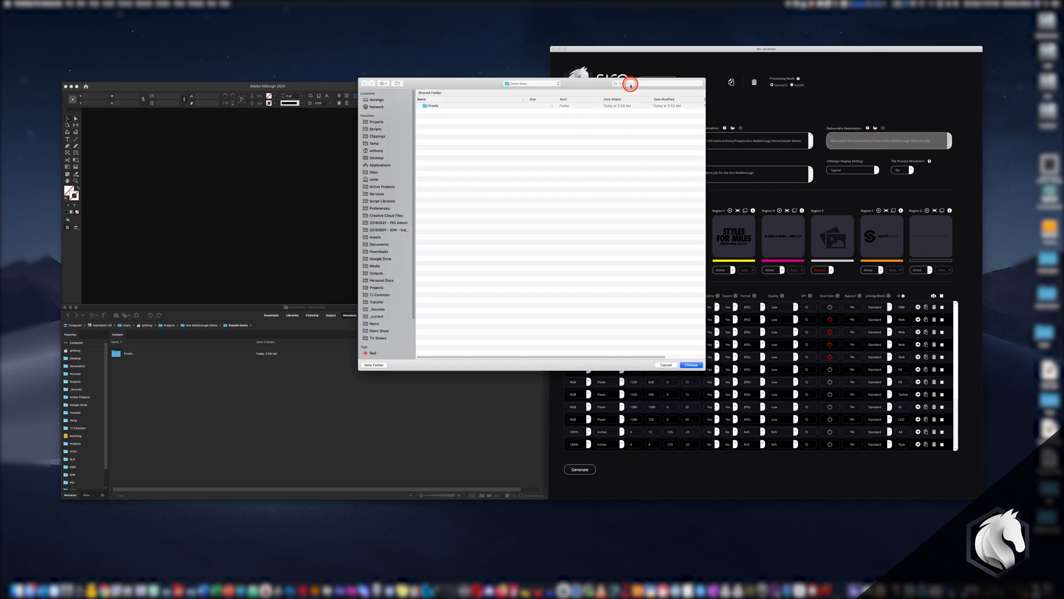
{"action": "double_click", "coordinate": [447, 106]}
{"action": "left_click", "coordinate": [699, 367]}
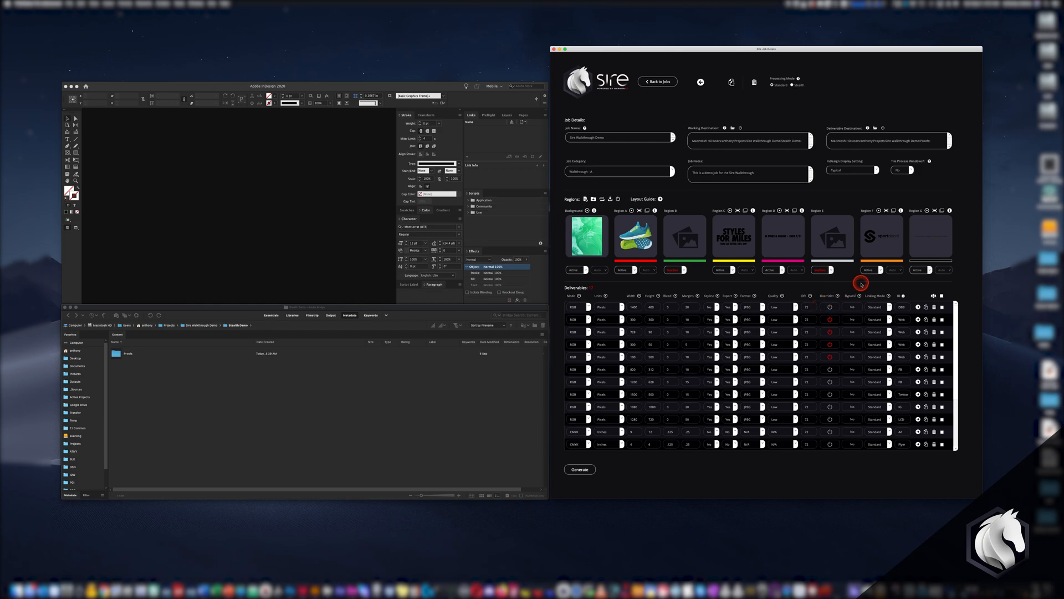
- Set the job's processing mode to Stealth and generate its deliverables
{"action": "left_click", "coordinate": [792, 85]}
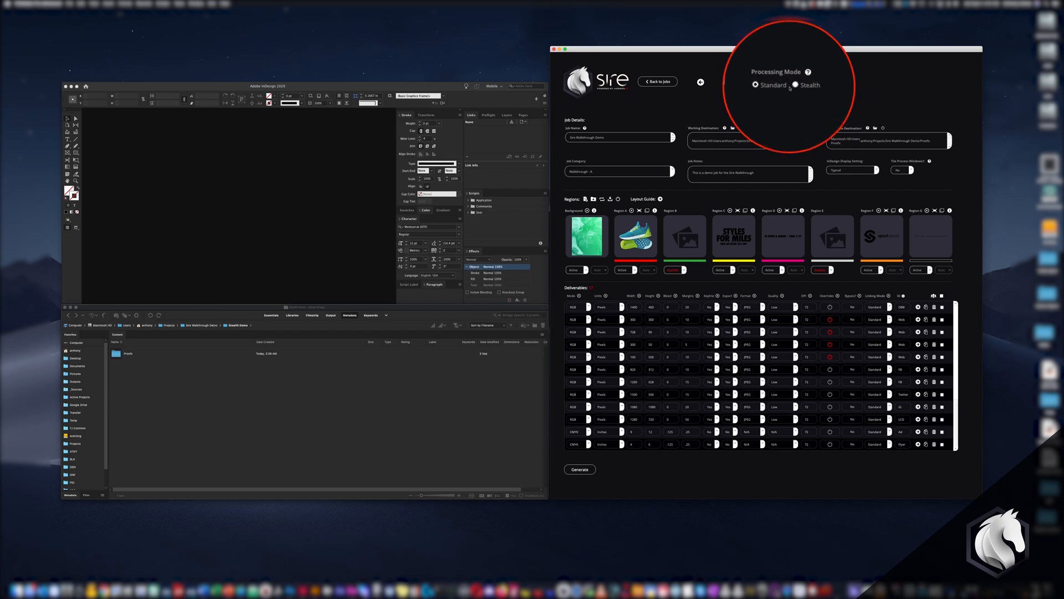
{"action": "left_click", "coordinate": [792, 84]}
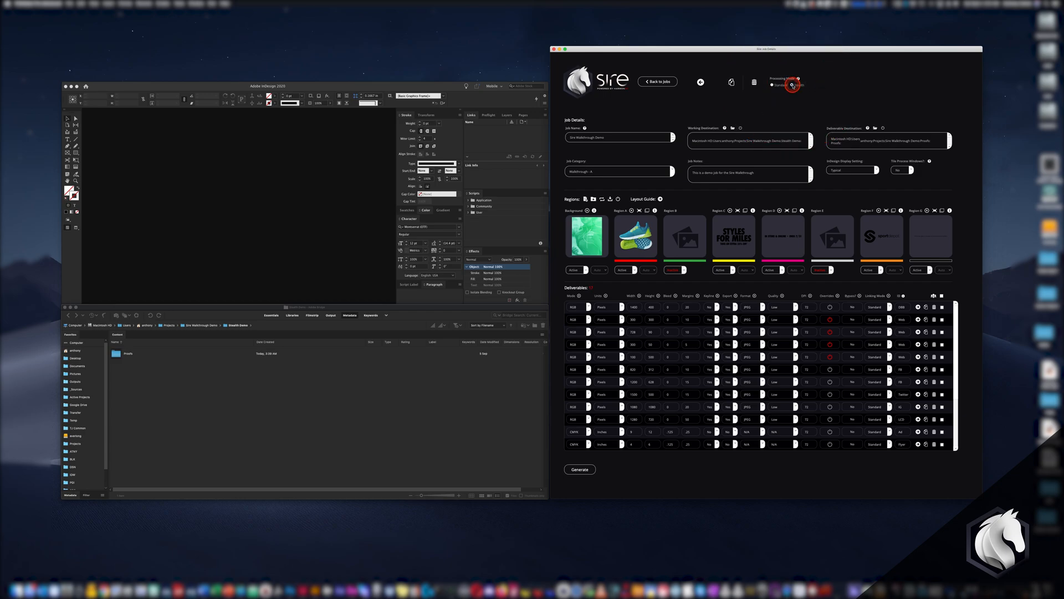
{"action": "left_click", "coordinate": [580, 469]}
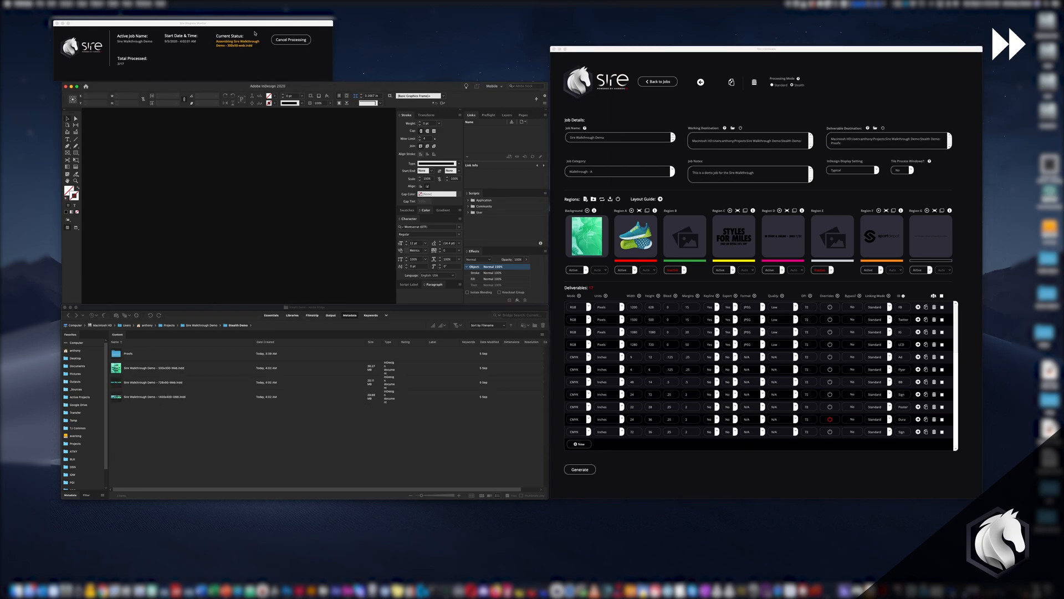
{"action": "left_click", "coordinate": [253, 36]}
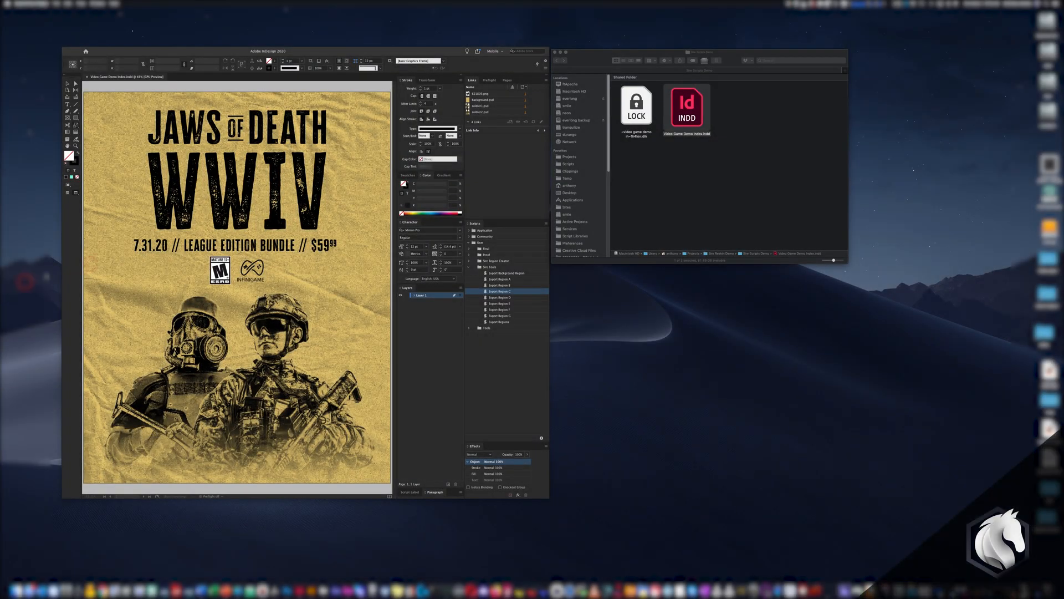
- In InDesign's Video Game Demo Index document, export the WWIV and JAWS OF DEATH titles together using the Export Region A script
{"action": "left_click", "coordinate": [173, 241]}
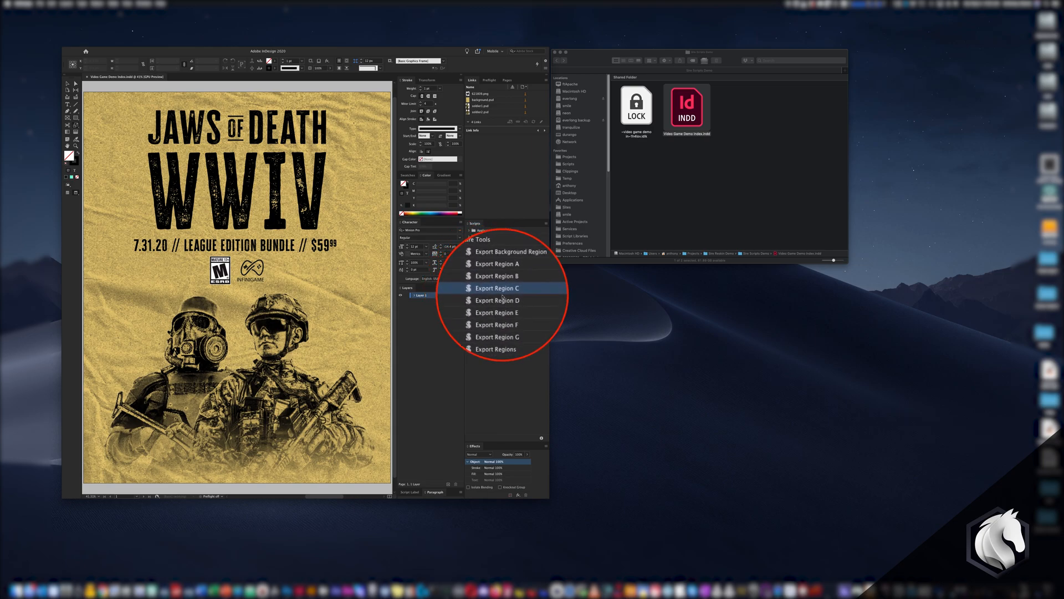
{"action": "double_click", "coordinate": [502, 293]}
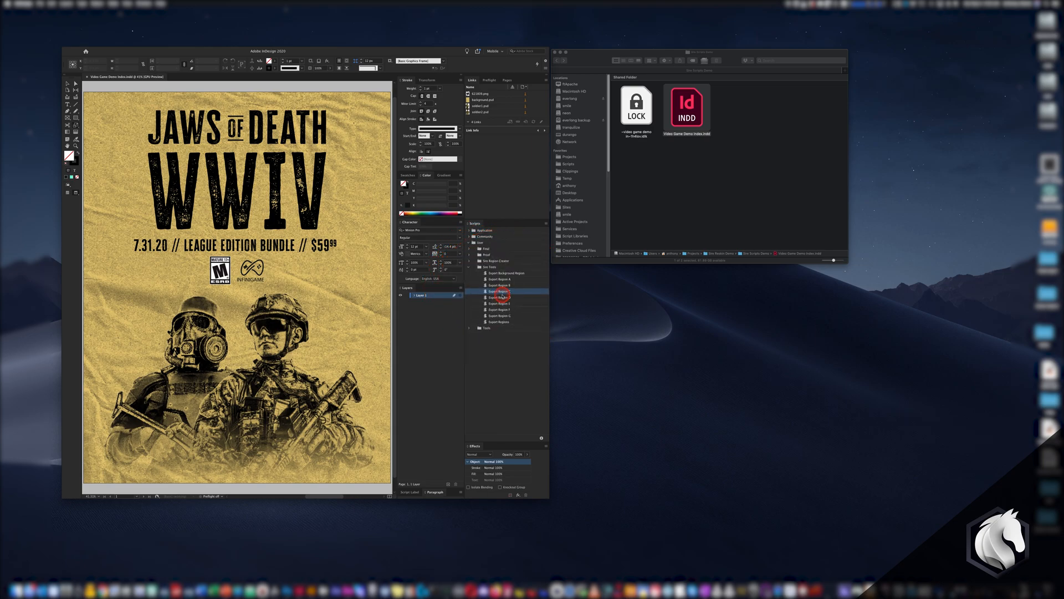
{"action": "left_click", "coordinate": [291, 189]}
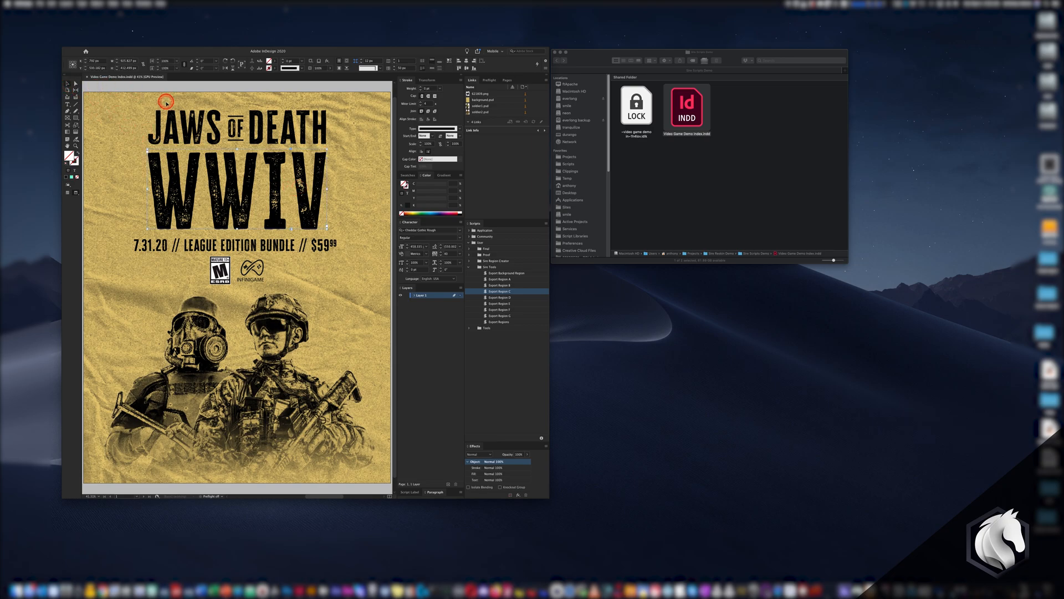
{"action": "left_click", "coordinate": [66, 84]}
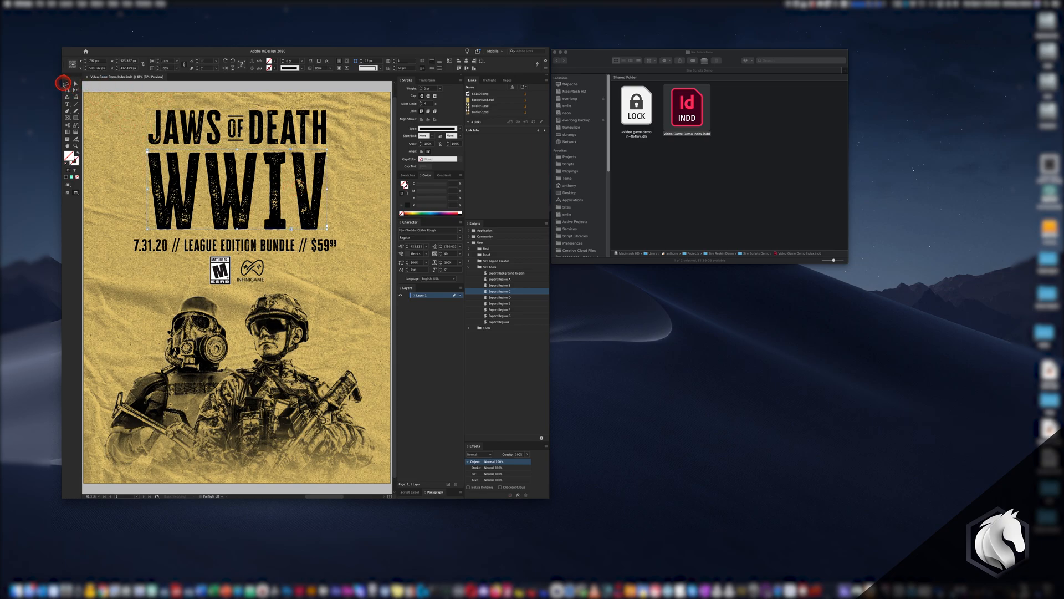
{"action": "left_click", "coordinate": [205, 135], "text": "shift"}
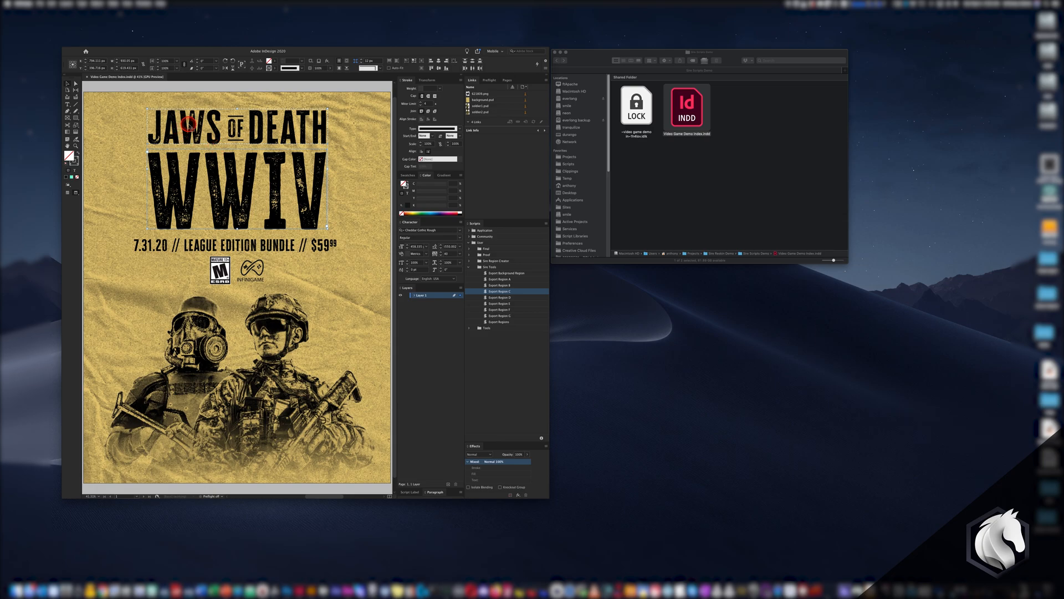
{"action": "left_click", "coordinate": [506, 279]}
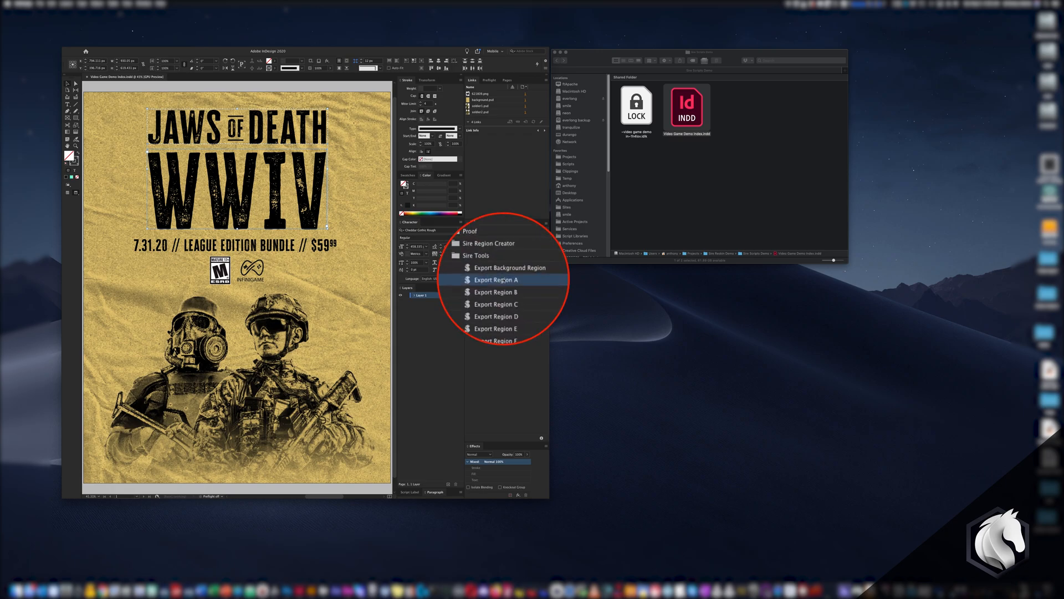
{"action": "double_click", "coordinate": [501, 281]}
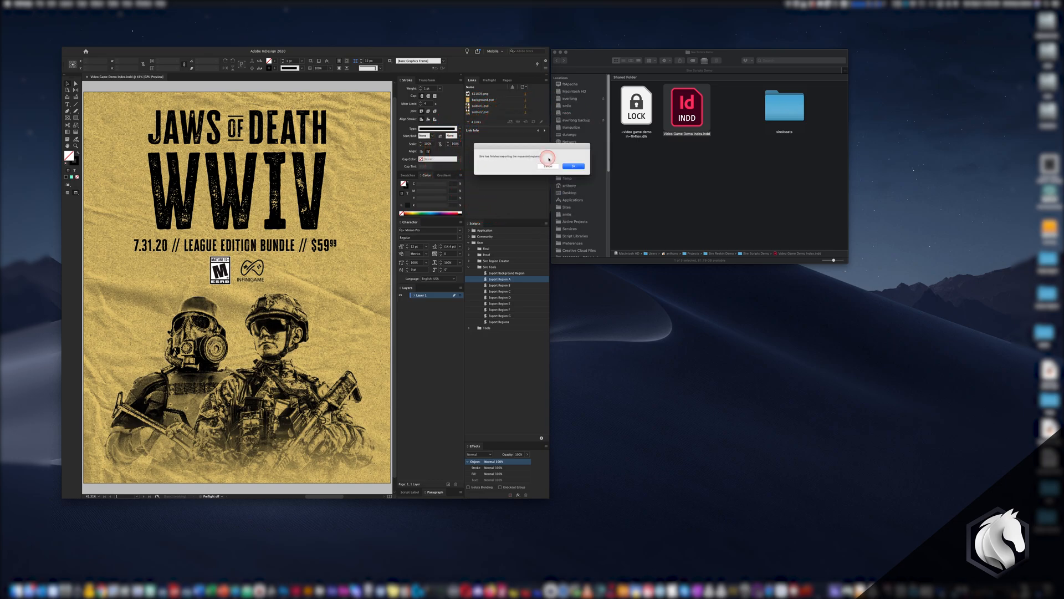
{"action": "left_click", "coordinate": [567, 162]}
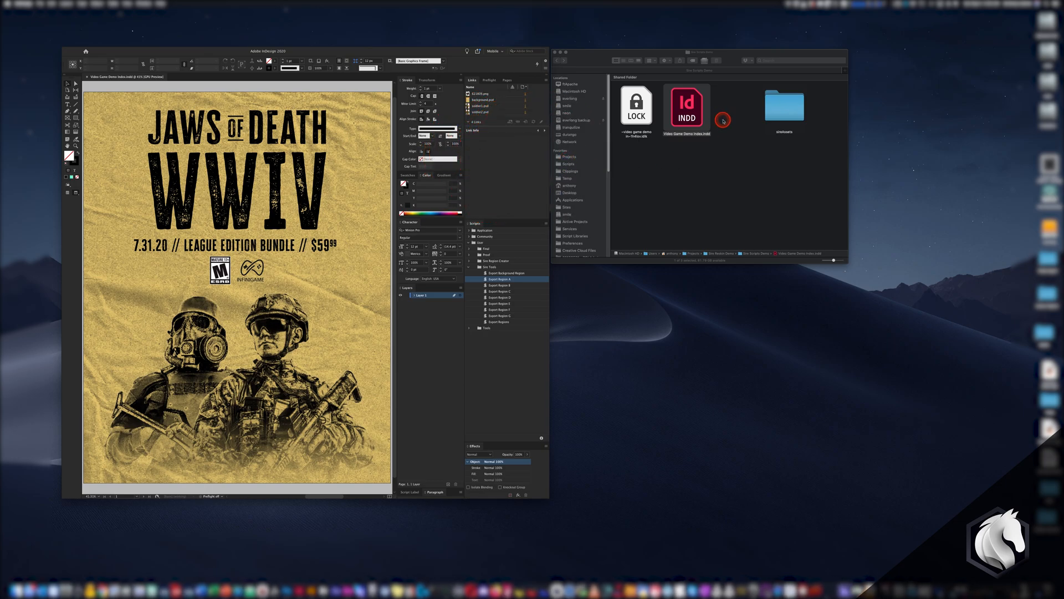
- Open the exported Region A document from the exported assets folder, inspect its JAWS OF DEATH and WWIV titles, and close it
{"action": "left_click", "coordinate": [784, 112]}
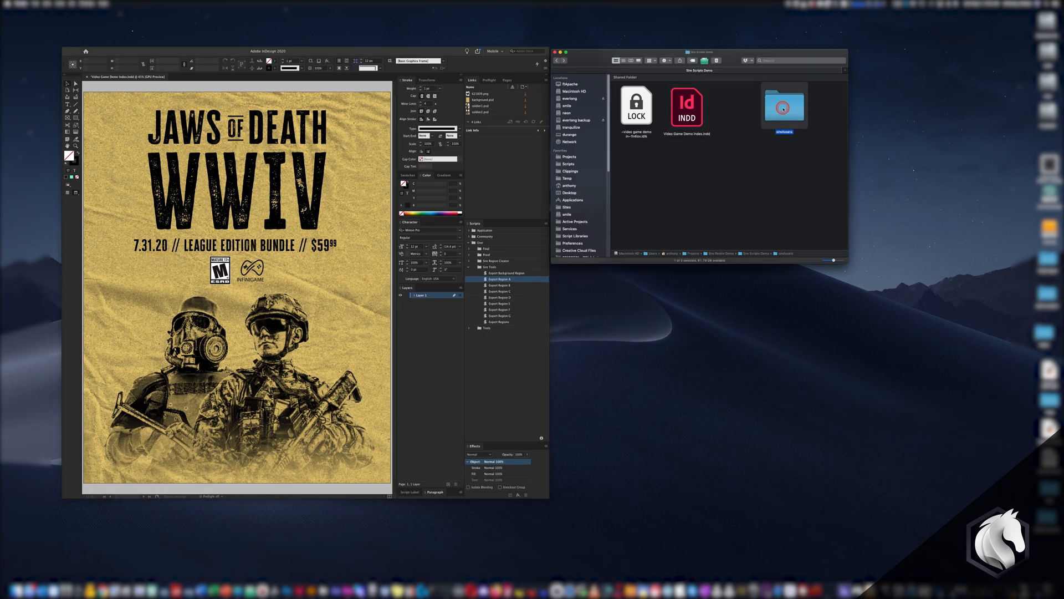
{"action": "double_click", "coordinate": [784, 111]}
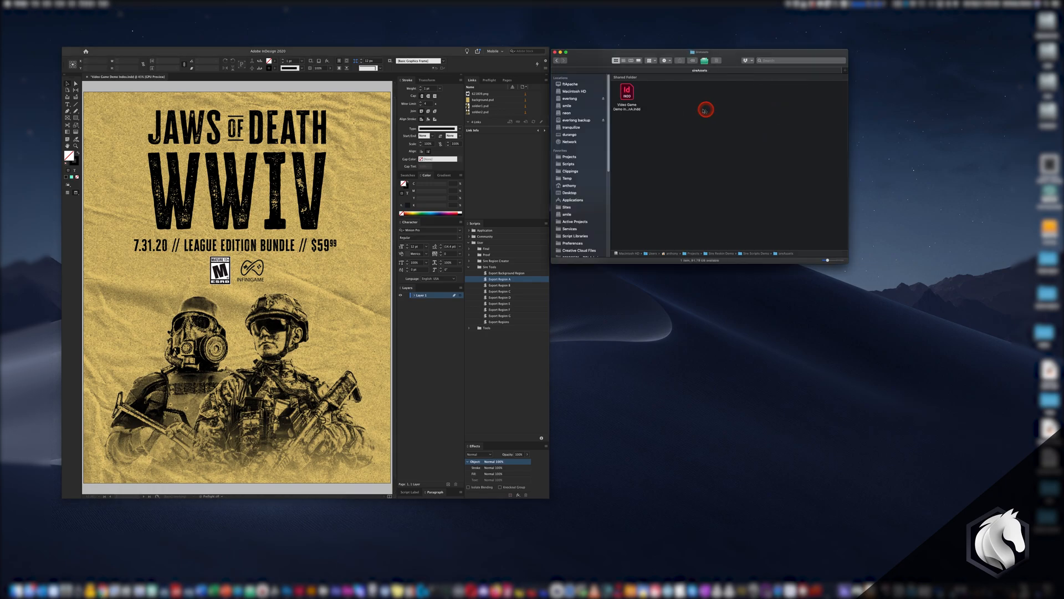
{"action": "double_click", "coordinate": [627, 98]}
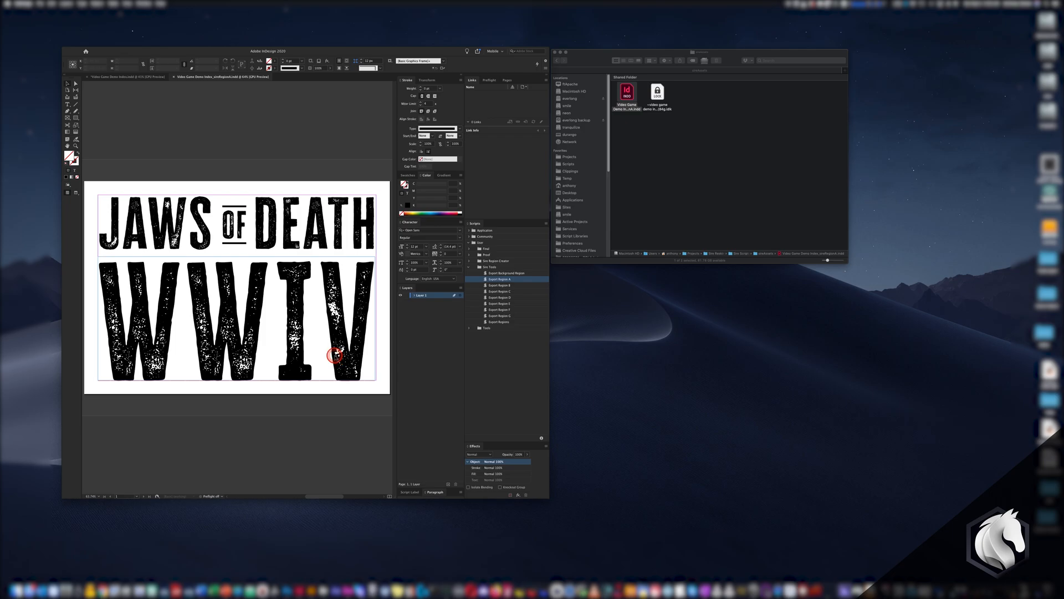
{"action": "key", "text": "super+w"}
- Export the date and price line together with the ESRB and Infinigame logos using the Export Region B script
{"action": "left_click", "coordinate": [194, 245]}
{"action": "left_click", "coordinate": [222, 271], "text": "shift"}
{"action": "left_click", "coordinate": [253, 269], "text": "shift"}
{"action": "double_click", "coordinate": [504, 286]}
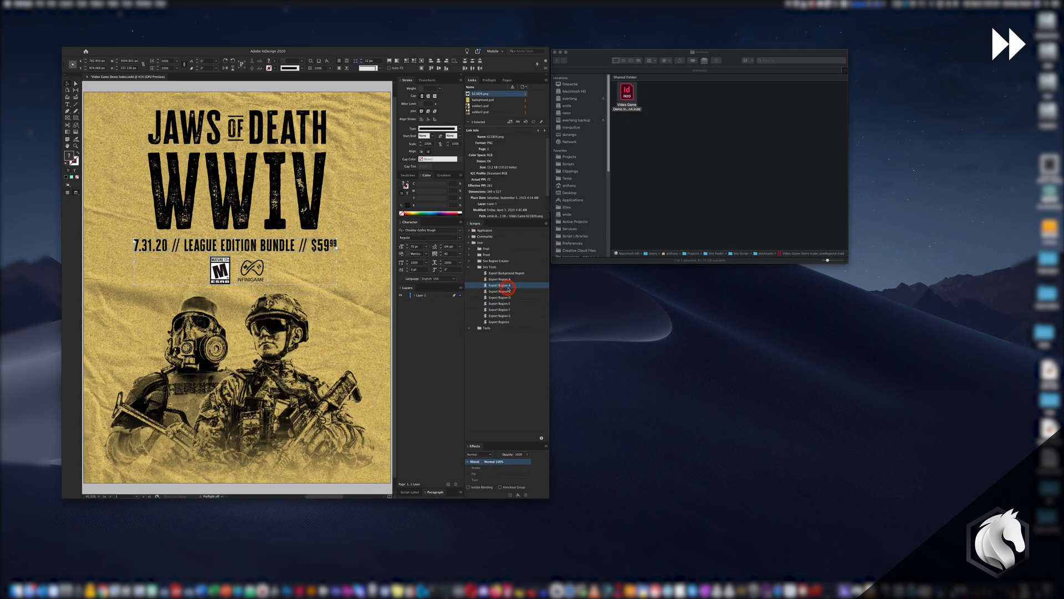
- Export the two soldier images together using the Export Region C script
{"action": "left_click", "coordinate": [183, 298]}
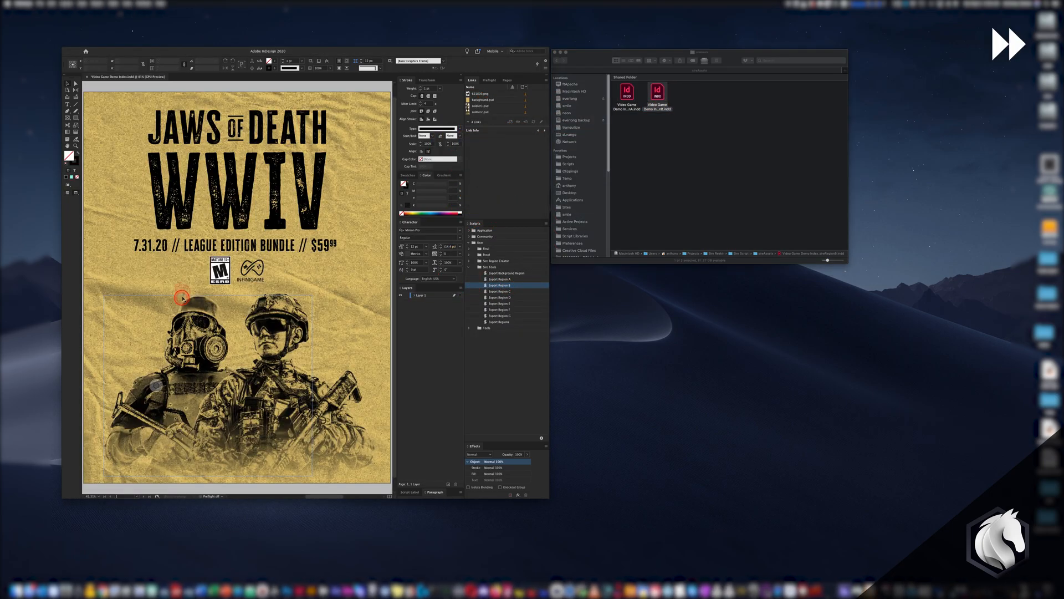
{"action": "left_click", "coordinate": [281, 385], "text": "shift"}
{"action": "double_click", "coordinate": [502, 292]}
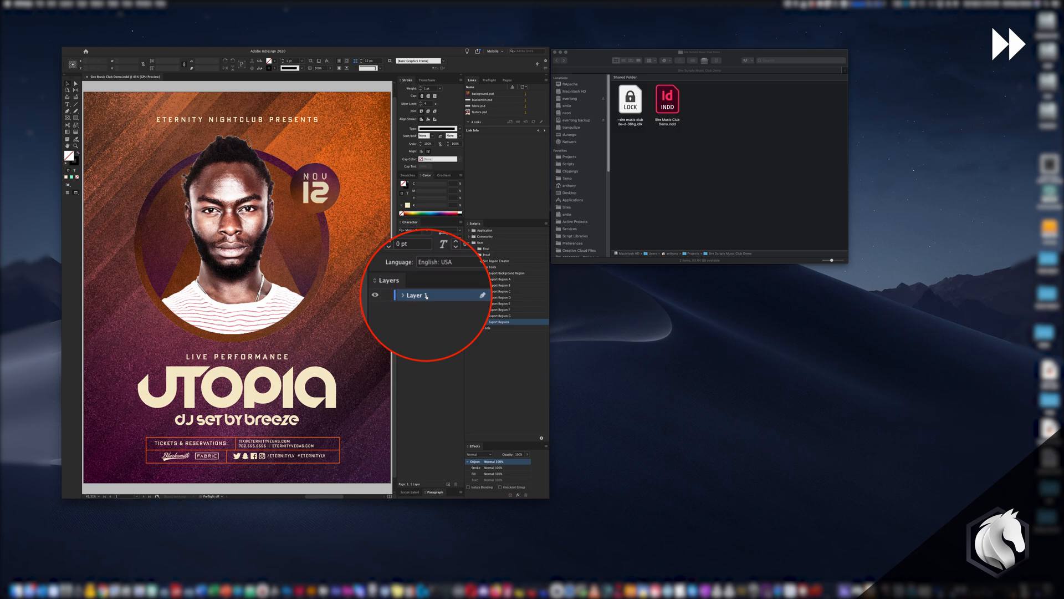
- In the Sire Music Club Demo document, rename Layer 1 as BKG and add a layer named A
{"action": "double_click", "coordinate": [424, 294]}
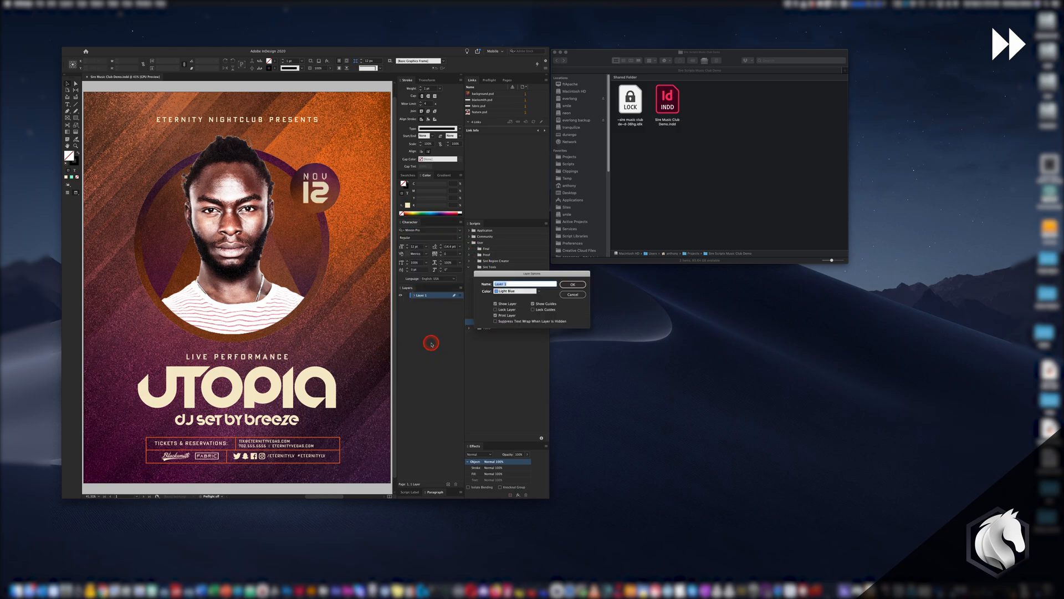
{"action": "type", "text": "BKG"}
{"action": "key", "text": "Return"}
{"action": "left_click", "coordinate": [448, 484]}
{"action": "double_click", "coordinate": [422, 295]}
{"action": "type", "text": "A"}
{"action": "key", "text": "Return"}
- Add three more layers named B, C and D above layer A
{"action": "left_click", "coordinate": [448, 484]}
{"action": "double_click", "coordinate": [421, 295]}
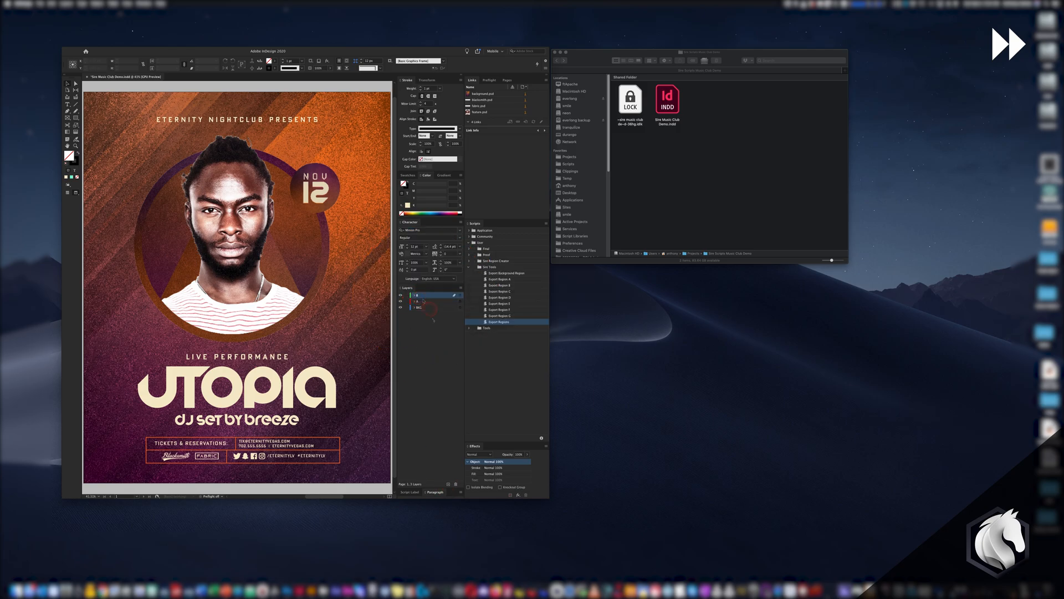
{"action": "left_click", "coordinate": [448, 484]}
{"action": "double_click", "coordinate": [421, 295]}
{"action": "type", "text": "D"}
{"action": "key", "text": "Return"}
- Distribute the artwork across the layers: portrait to A, ETERNITY NIGHTCLUB PRESENTS to B, UTOPIA title block to C, tickets block to D
{"action": "left_click", "coordinate": [238, 120]}
{"action": "left_click_drag", "start_coordinate": [460, 319], "coordinate": [460, 301]}
{"action": "left_click", "coordinate": [273, 203]}
{"action": "left_click", "coordinate": [244, 388]}
{"action": "scroll", "coordinate": [277, 444], "scroll_direction": "down", "scroll_amount": 1}
{"action": "left_click_drag", "start_coordinate": [114, 481], "coordinate": [384, 433]}
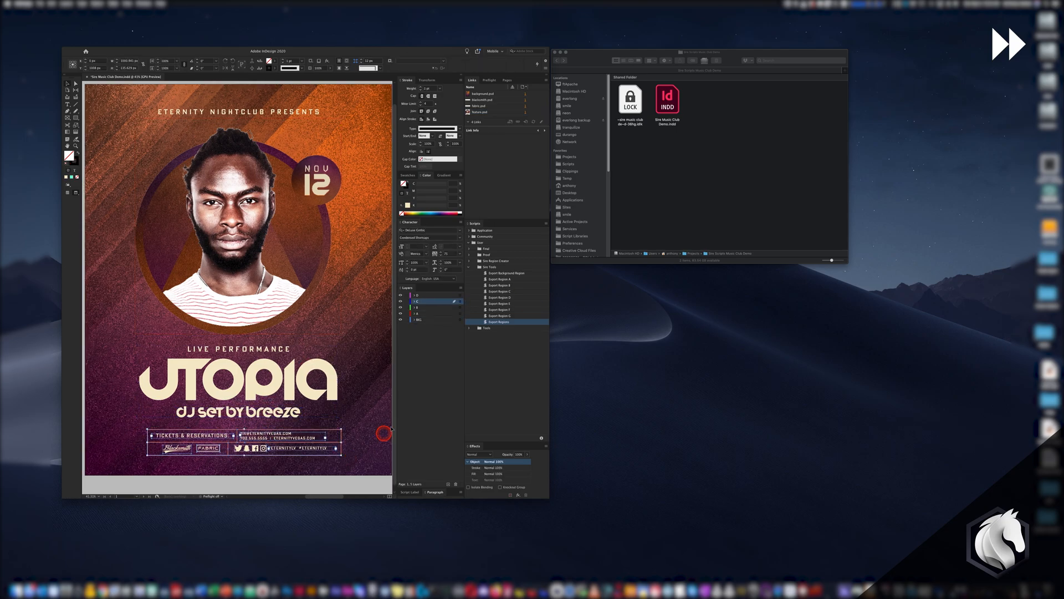
{"action": "left_click_drag", "start_coordinate": [460, 320], "coordinate": [460, 295]}
- Check the layer assignments of the title and presenter line, and toggle the BKG layer's visibility to inspect the background
{"action": "left_click", "coordinate": [257, 396]}
{"action": "left_click", "coordinate": [238, 113]}
{"action": "key", "text": "super+shift+a"}
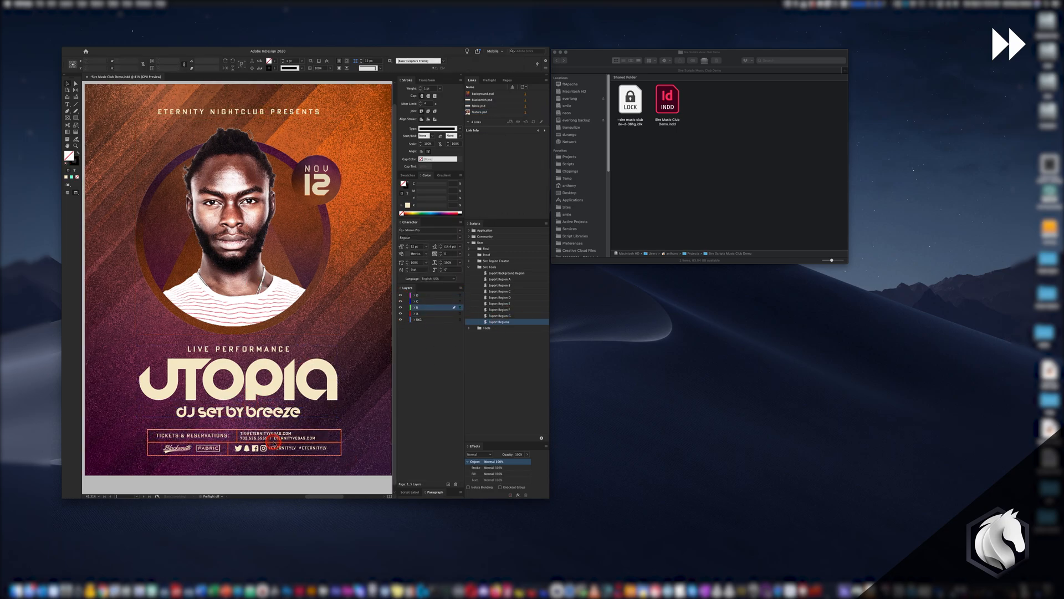
{"action": "left_click", "coordinate": [400, 320]}
{"action": "left_click", "coordinate": [400, 319]}
- Export every layer's region with the Export Regions script and open the folder holding the exported documents
{"action": "left_click", "coordinate": [419, 319]}
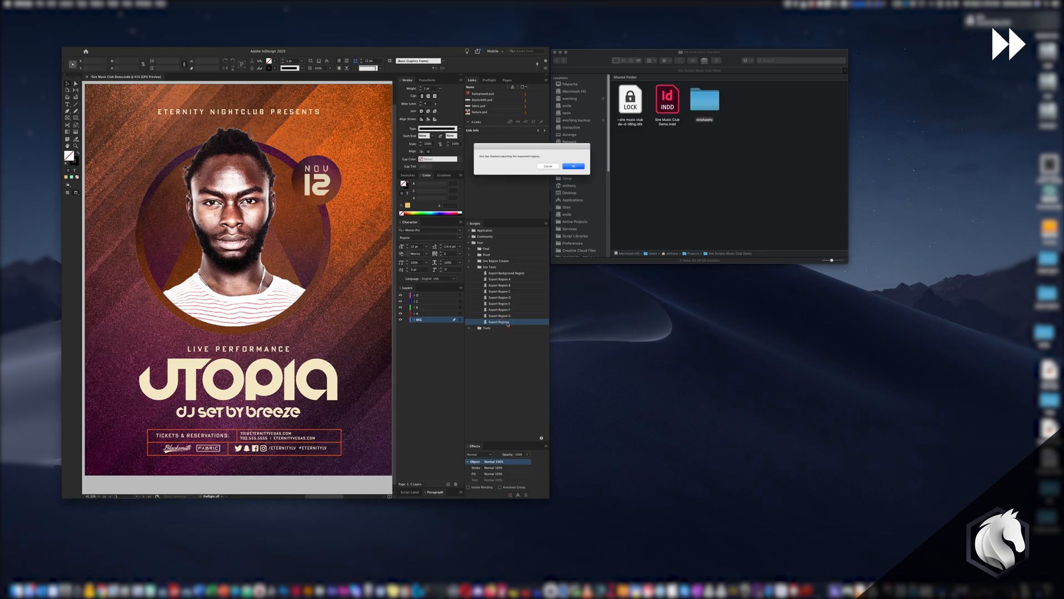
{"action": "left_click", "coordinate": [568, 166]}
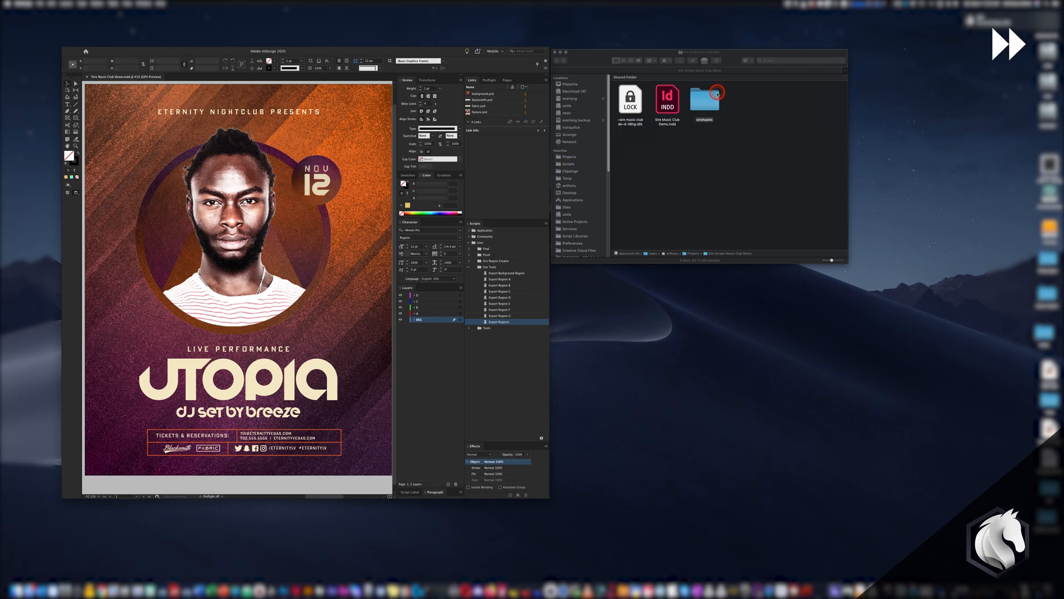
{"action": "left_click", "coordinate": [703, 103]}
{"action": "double_click", "coordinate": [703, 103]}
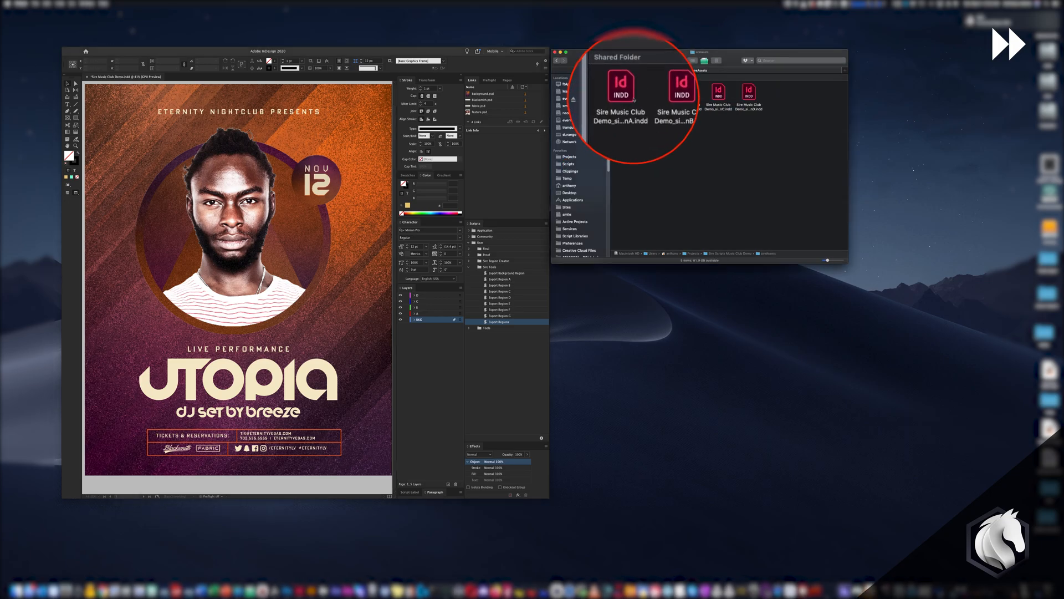
- Open all exported Sire Music Club Demo region documents, review each one's artwork, and close them without saving
{"action": "left_click_drag", "start_coordinate": [789, 131], "coordinate": [623, 86]}
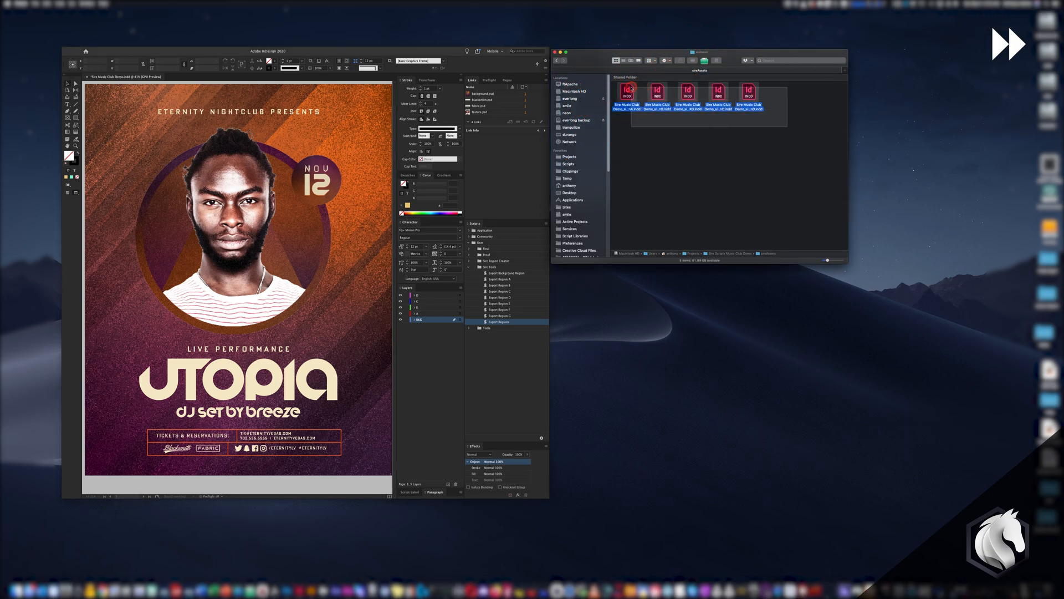
{"action": "double_click", "coordinate": [626, 91]}
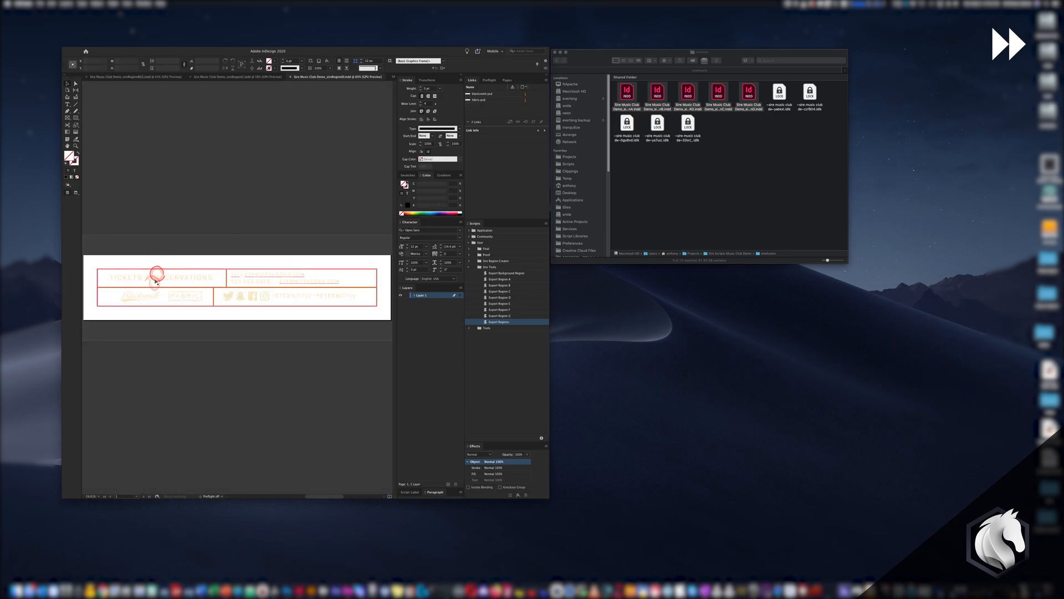
{"action": "key", "text": "super+w"}
{"action": "left_click", "coordinate": [325, 282]}
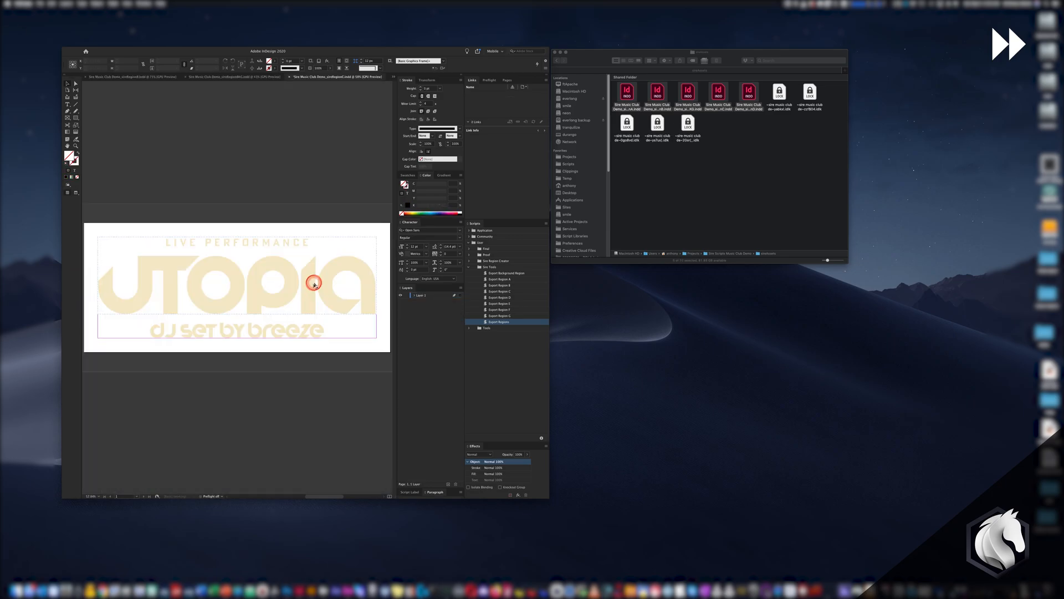
{"action": "left_click", "coordinate": [269, 327]}
{"action": "key", "text": "super+w"}
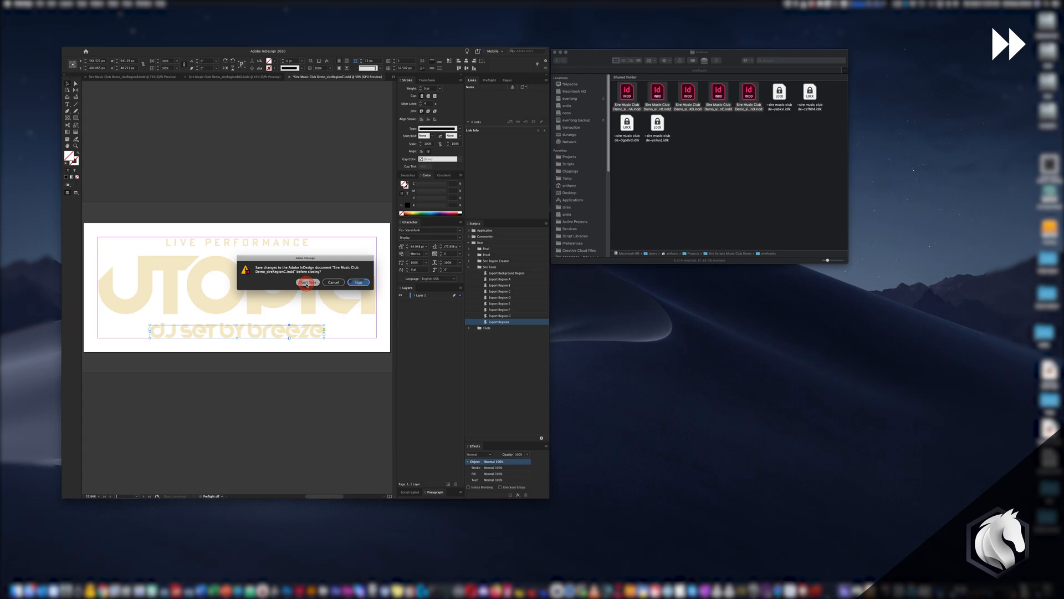
{"action": "left_click", "coordinate": [308, 282]}
{"action": "key", "text": "super+w"}
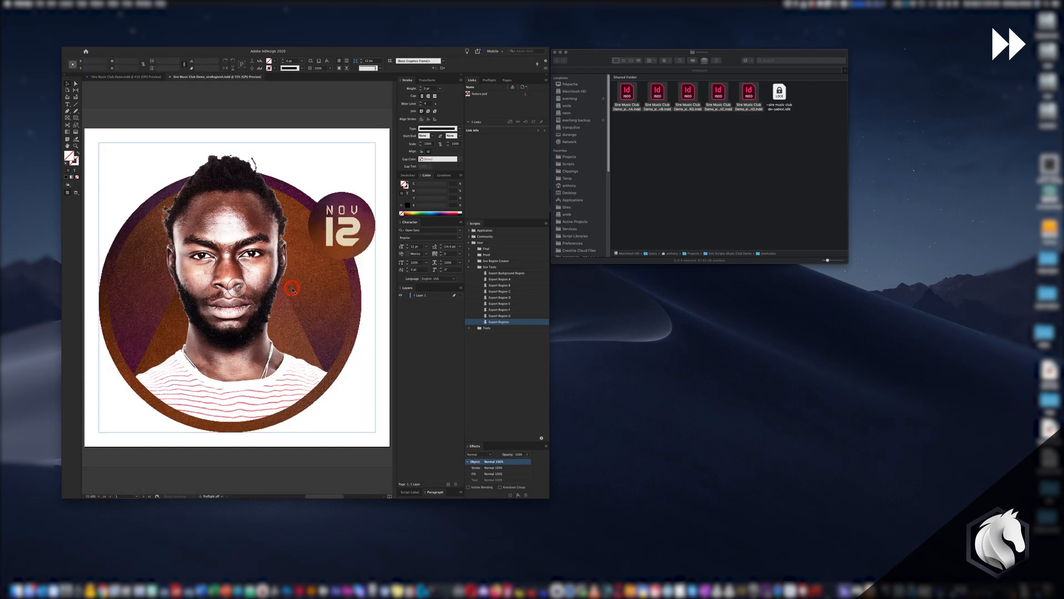
{"action": "key", "text": "super+w"}
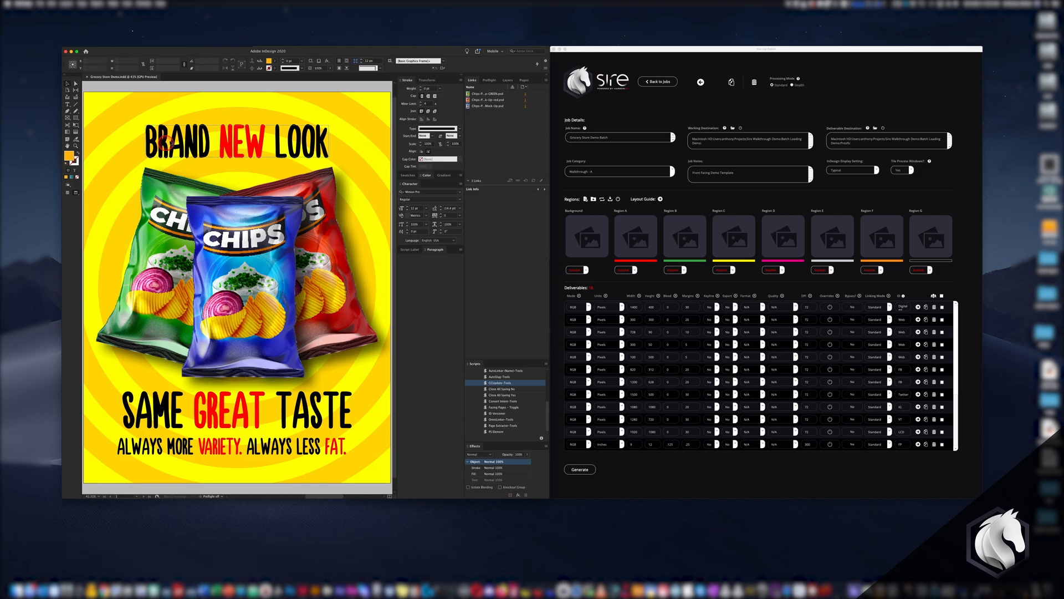
- Examine the region file names in the Batch Loading Demo's assets folder in Finder
{"action": "left_click", "coordinate": [16, 591]}
{"action": "left_click", "coordinate": [380, 97]}
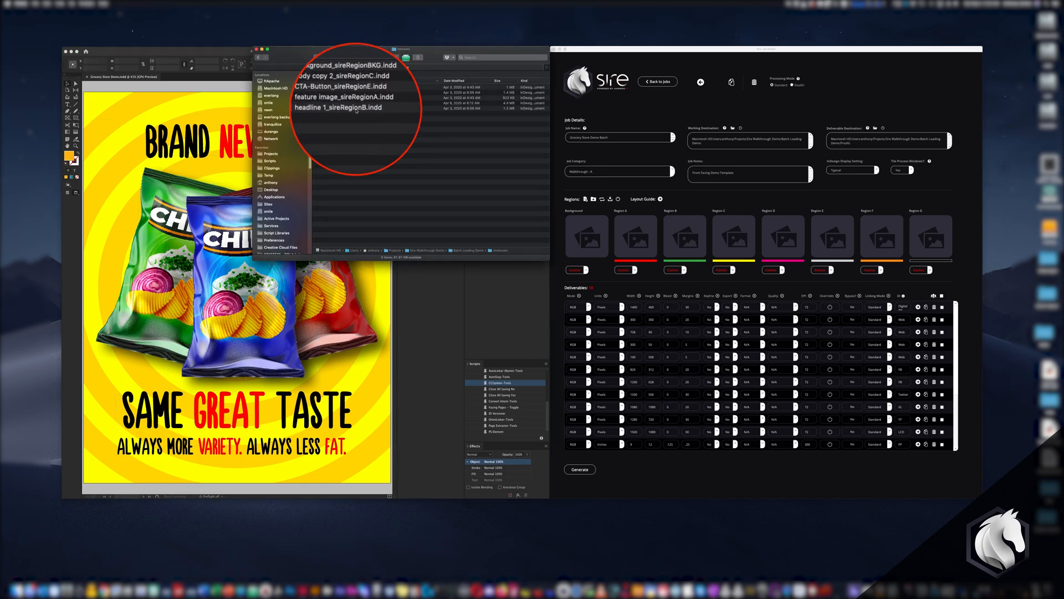
{"action": "left_click", "coordinate": [729, 198]}
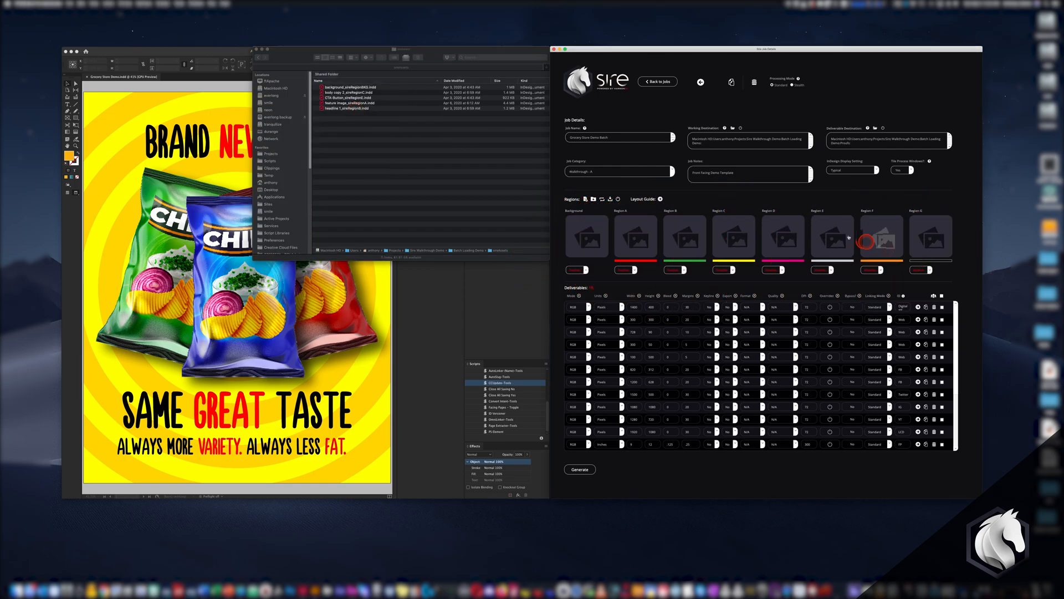
- In Sire's Grocery Store Demo Batch job, import all regions at once from the Batch Loading Demo's assets folder
{"action": "left_click", "coordinate": [595, 200]}
{"action": "left_click", "coordinate": [511, 90]}
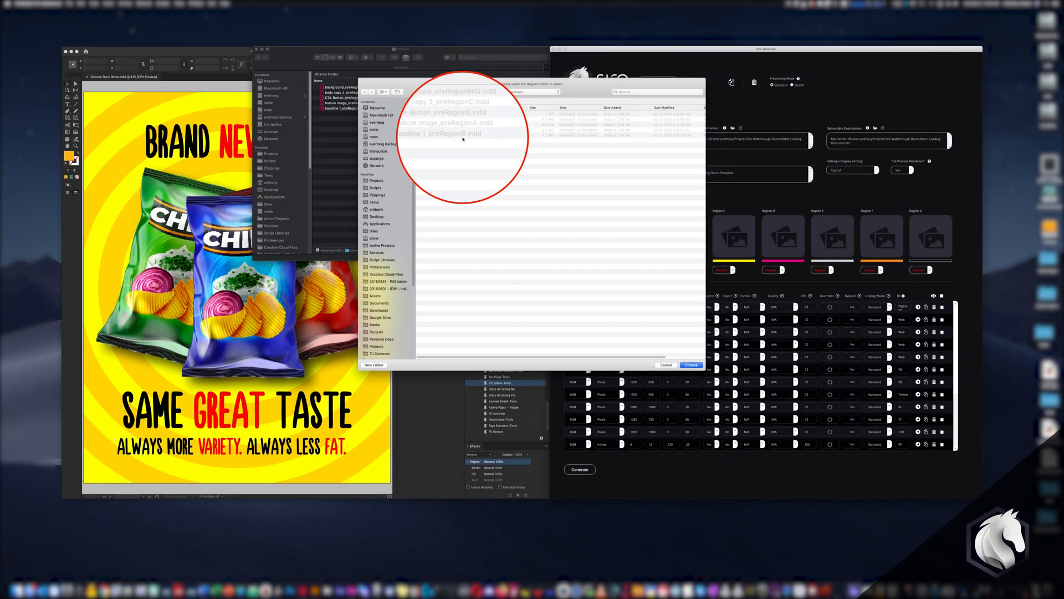
{"action": "left_click", "coordinate": [691, 365]}
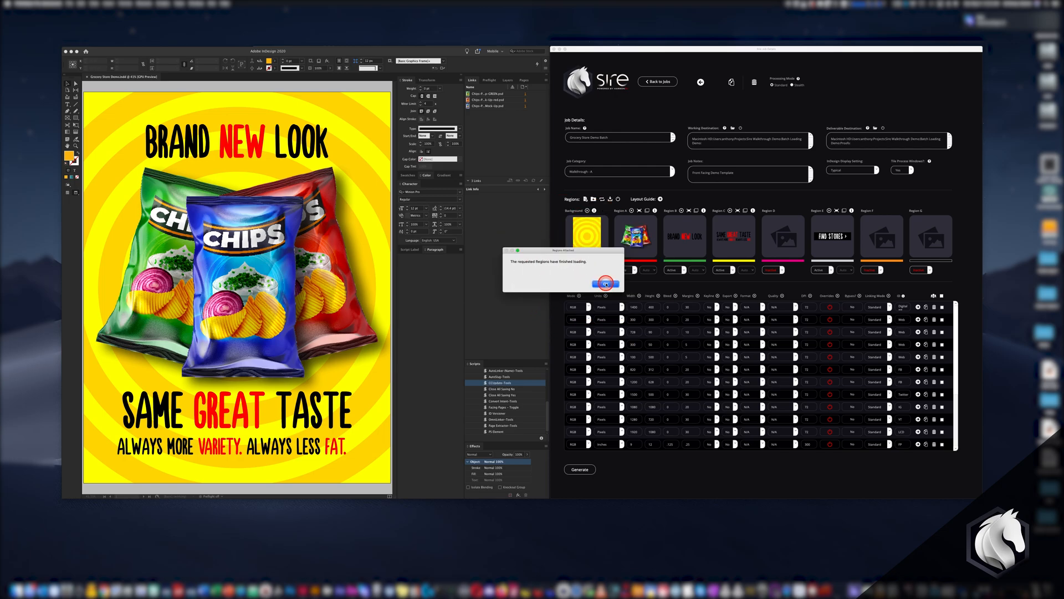
{"action": "left_click", "coordinate": [602, 280]}
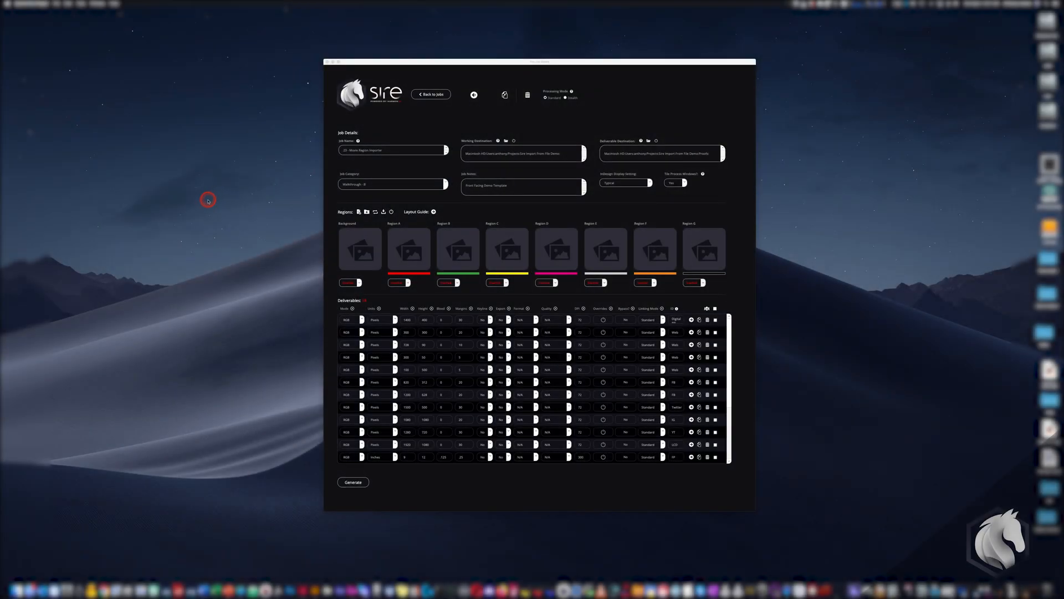
- In the Movie Region Importer job, import the regions from the Sire Movie Demo.indd file
{"action": "left_click", "coordinate": [358, 211]}
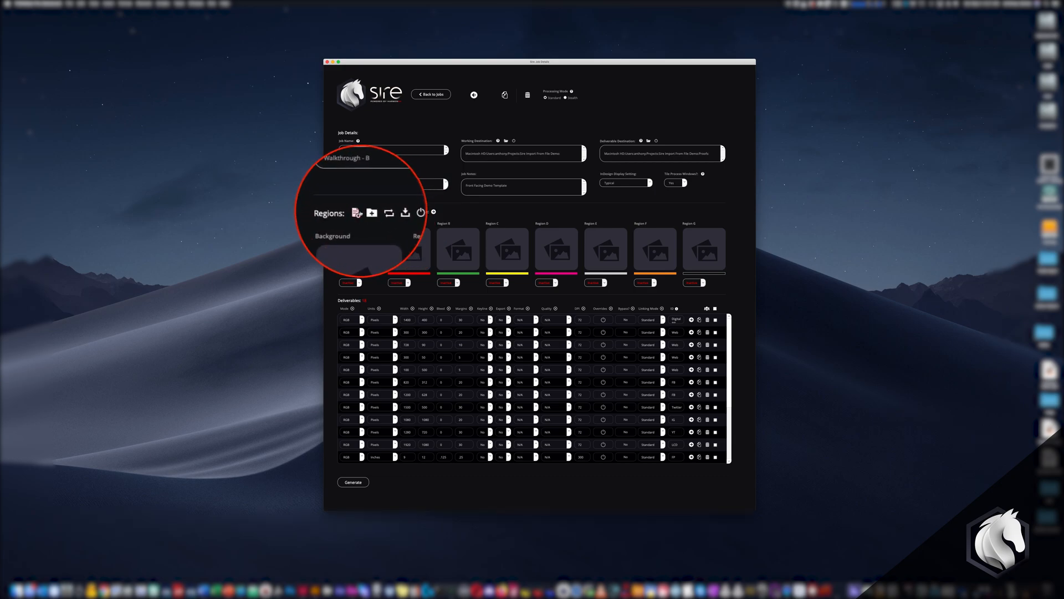
{"action": "left_click", "coordinate": [358, 212]}
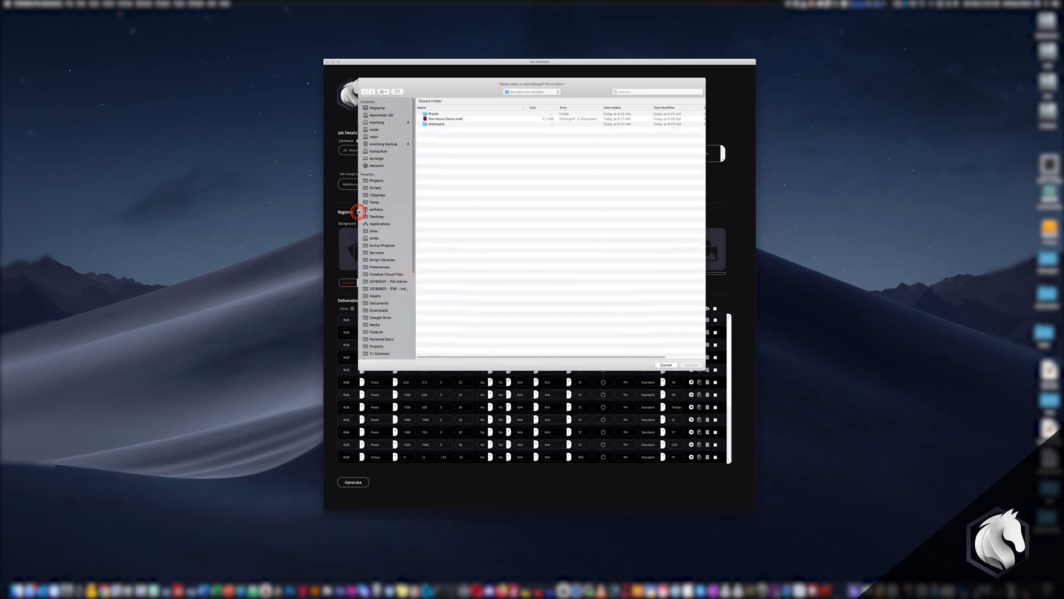
{"action": "left_click", "coordinate": [447, 118]}
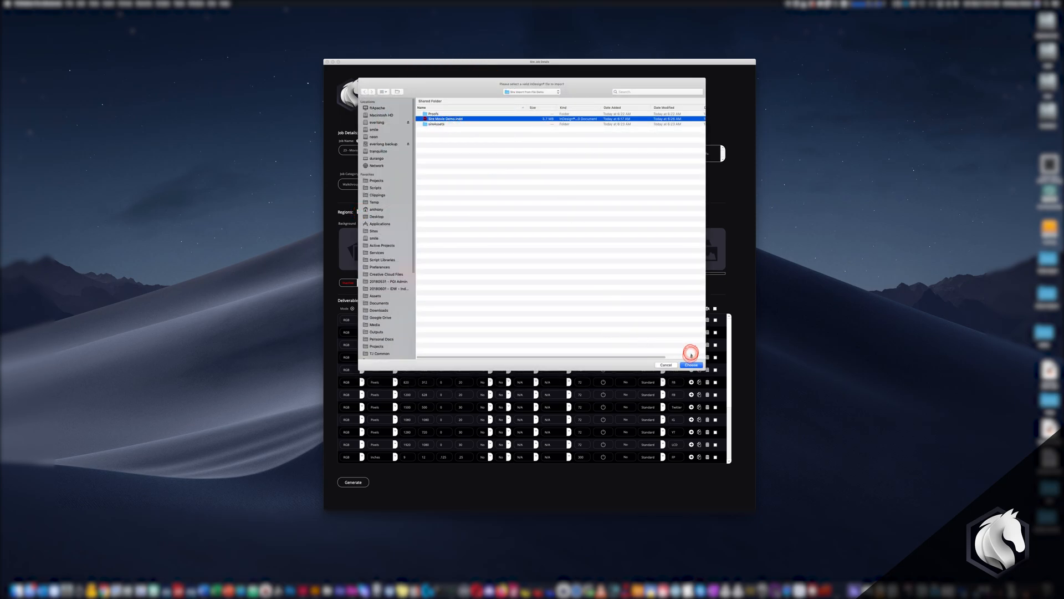
{"action": "left_click", "coordinate": [692, 365]}
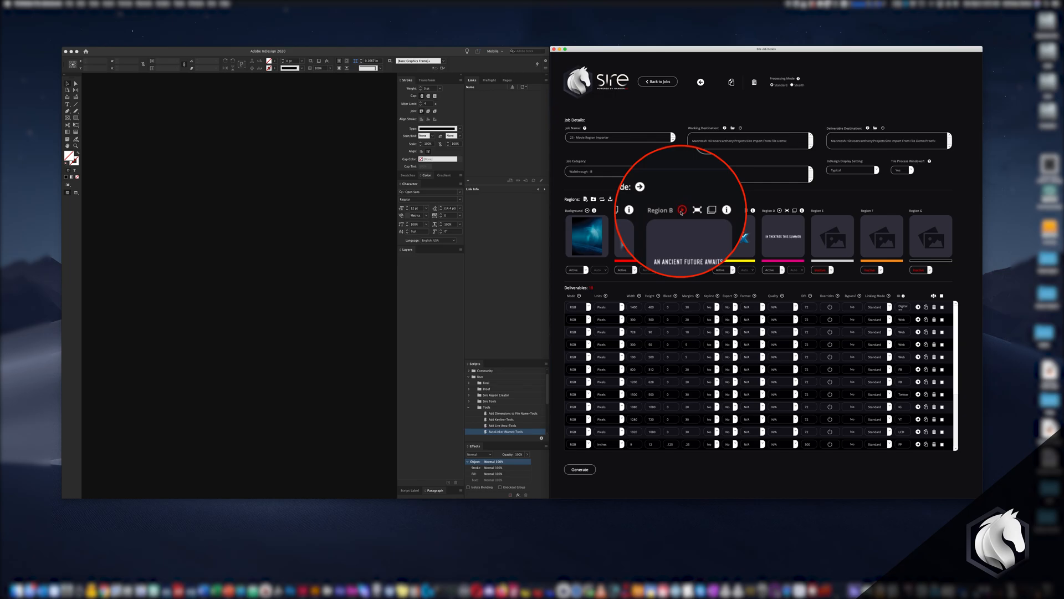
- Open Region B's document in InDesign, change its text to "THE FUTURE IS HISTORY.", move it inside the page margins and close the document
{"action": "left_click", "coordinate": [681, 212]}
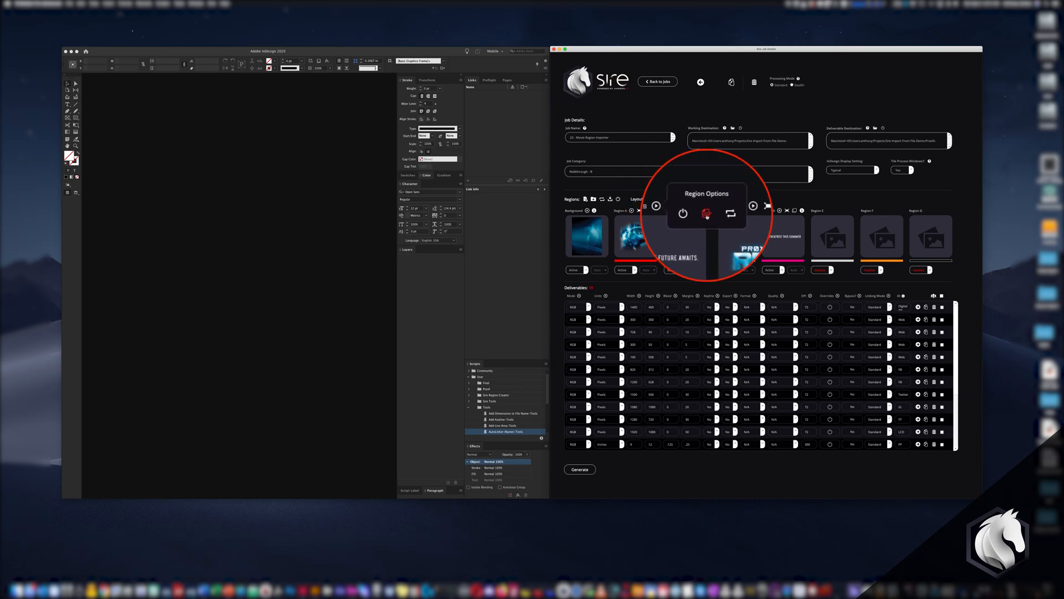
{"action": "left_click", "coordinate": [707, 215]}
{"action": "left_click", "coordinate": [326, 254]}
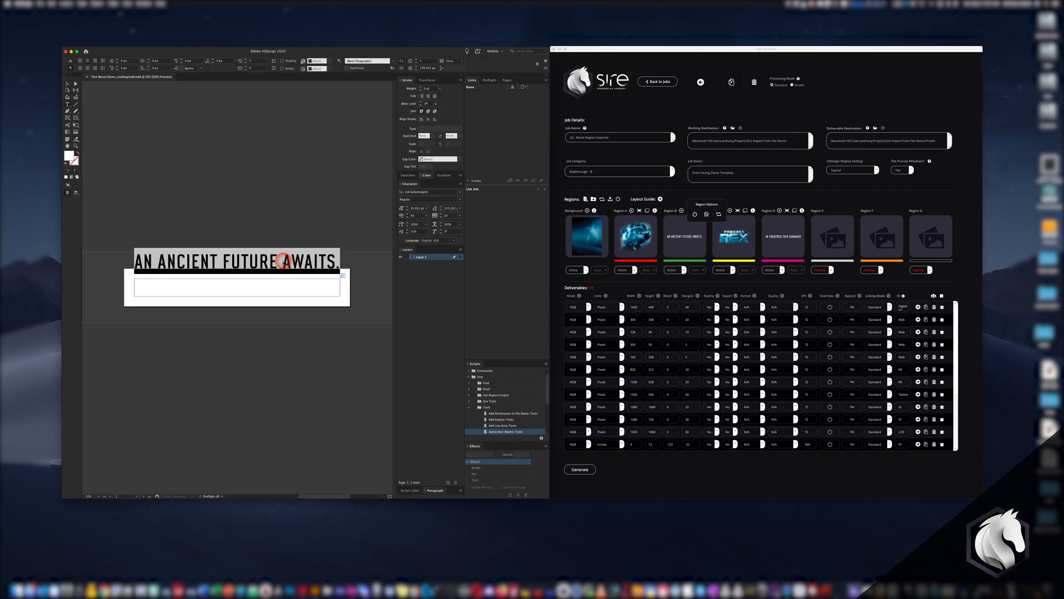
{"action": "type", "text": "THE FUTURE IS HISTORY."}
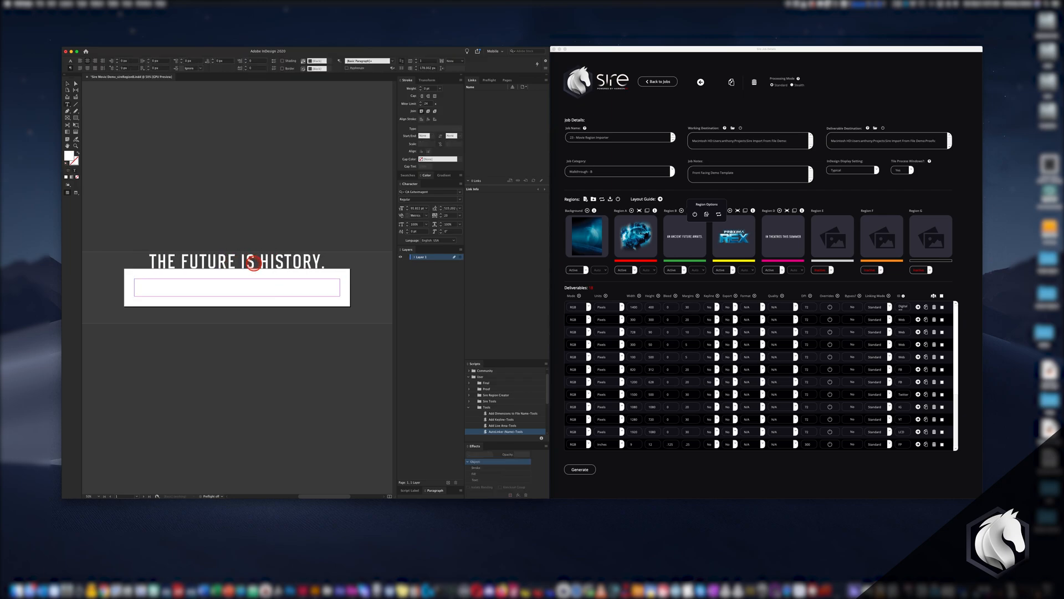
{"action": "key", "text": "Escape"}
{"action": "left_click_drag", "start_coordinate": [277, 262], "coordinate": [278, 291]}
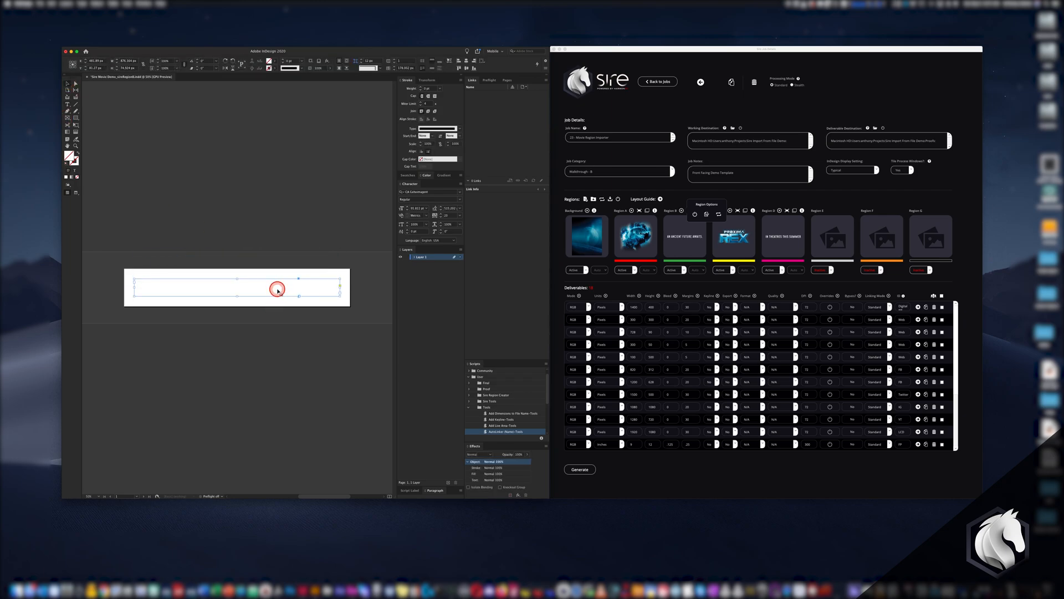
{"action": "key", "text": "super+w"}
- Refresh Region B in Sire with the edited document
{"action": "left_click", "coordinate": [744, 198]}
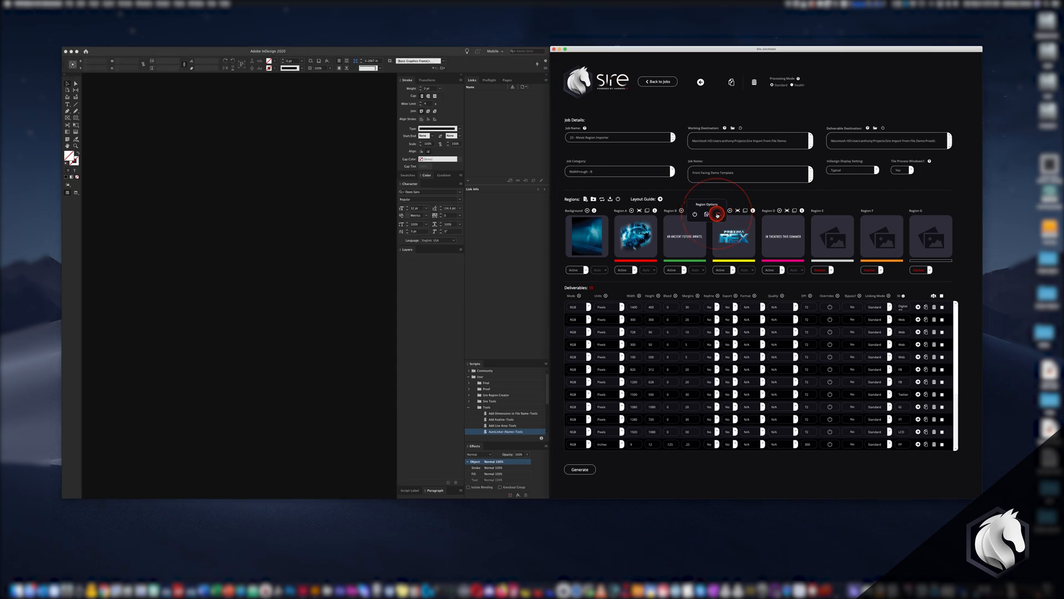
{"action": "left_click", "coordinate": [719, 215]}
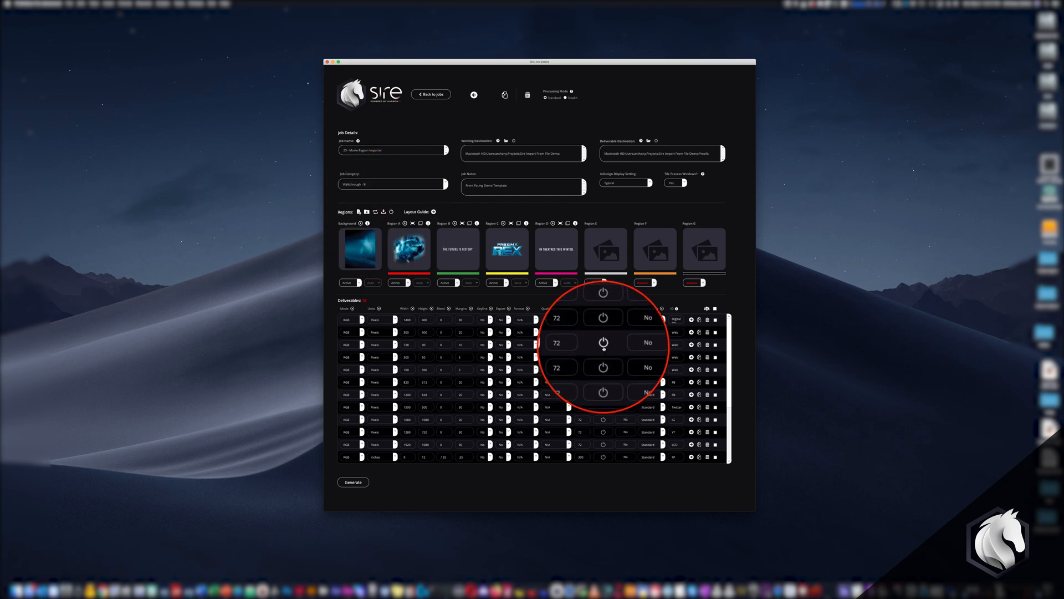
- Open the details of the job's first deliverable, Digital BB
{"action": "left_click", "coordinate": [691, 320]}
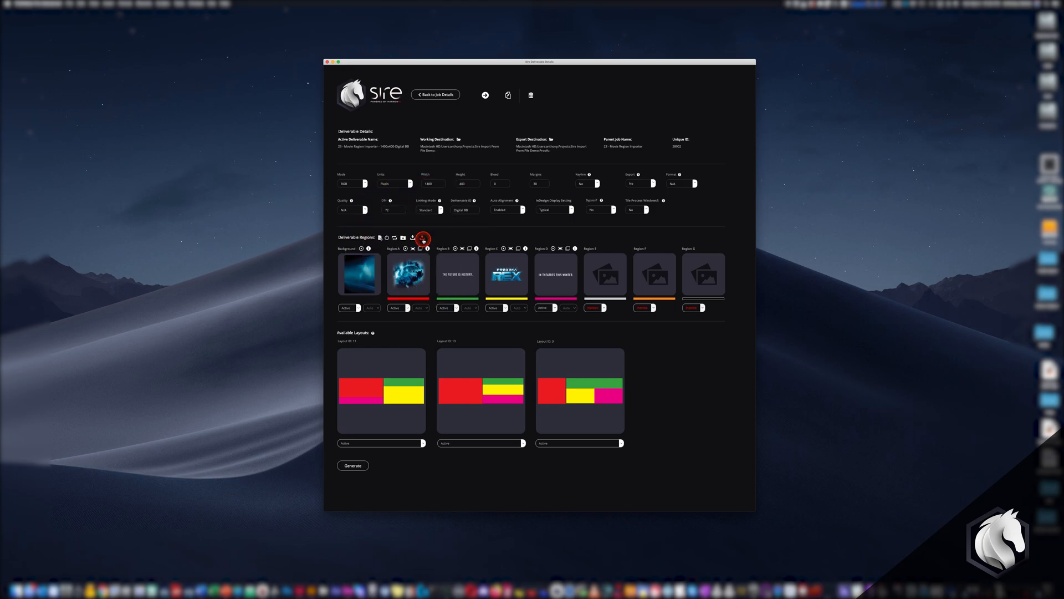
- Return from the Digital BB deliverable to the details of the Movie Region Importer job
{"action": "left_click", "coordinate": [435, 95]}
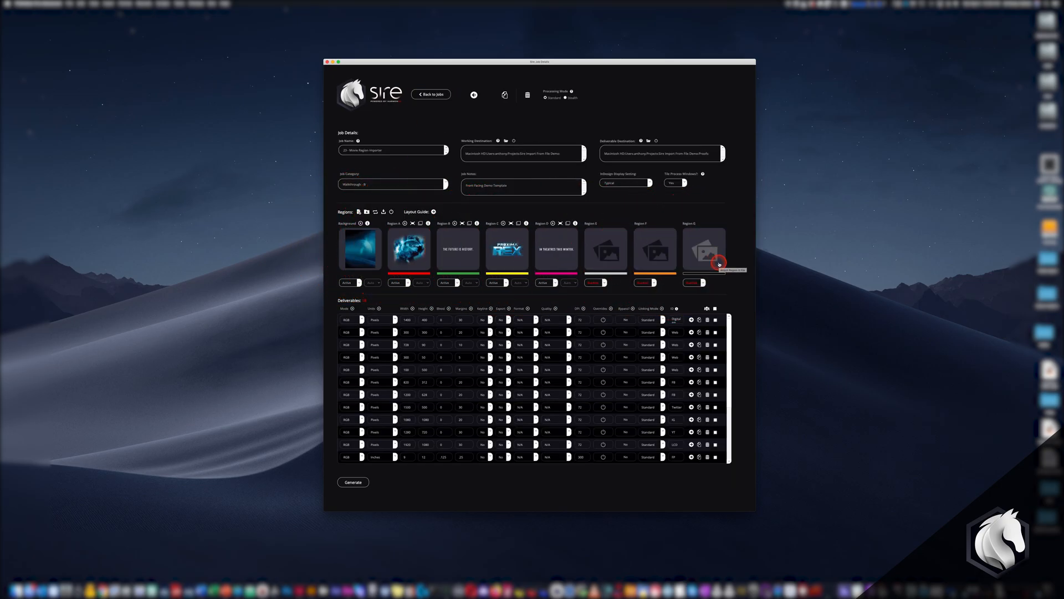
{"action": "left_click", "coordinate": [391, 212]}
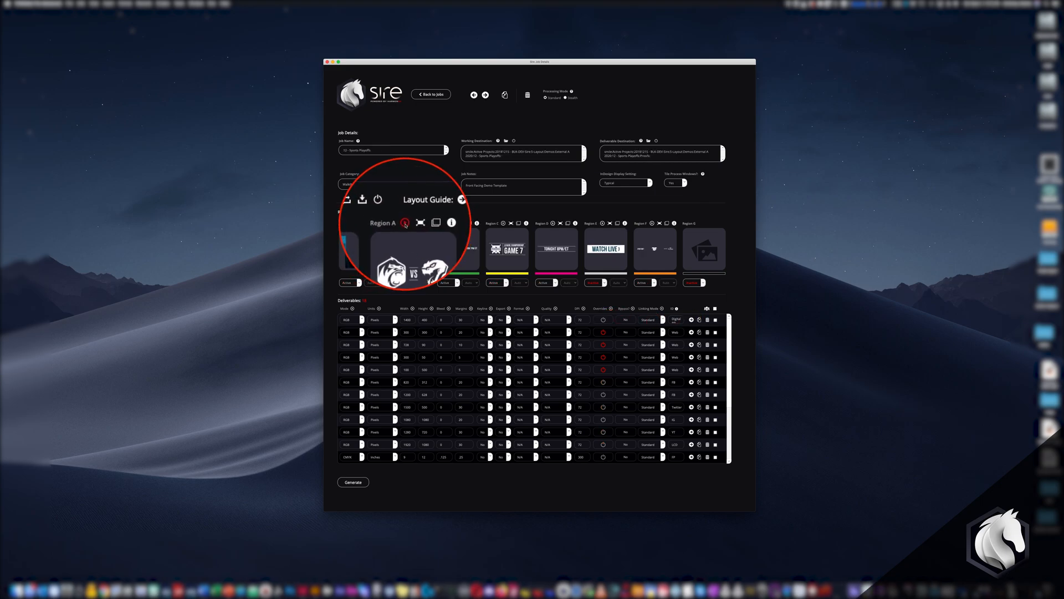
- Inspect Region A's options and its region scale setting in the Sports Playoffs job
{"action": "left_click", "coordinate": [413, 224]}
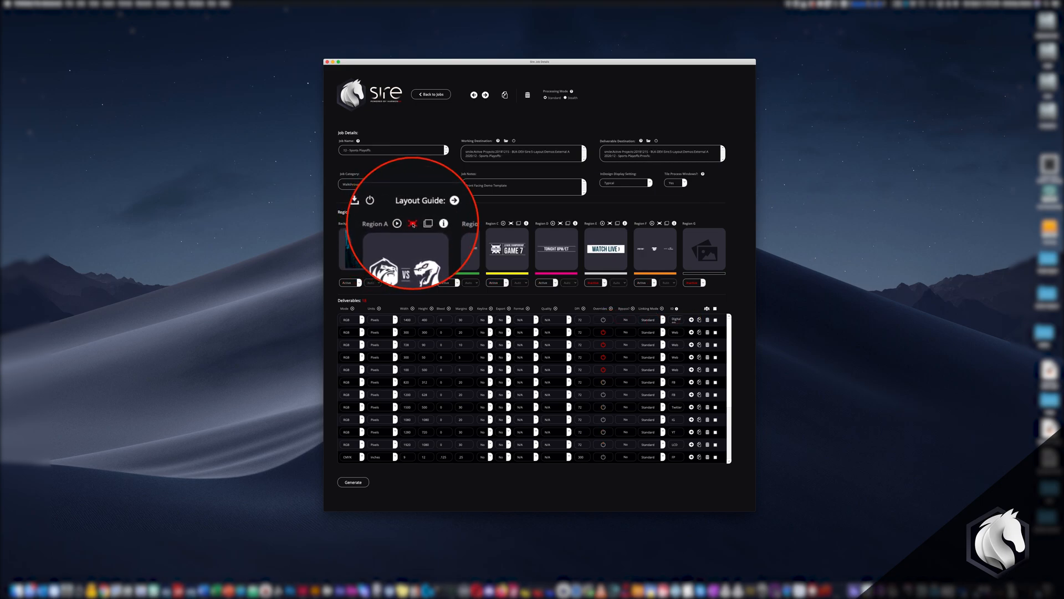
{"action": "left_click", "coordinate": [407, 225]}
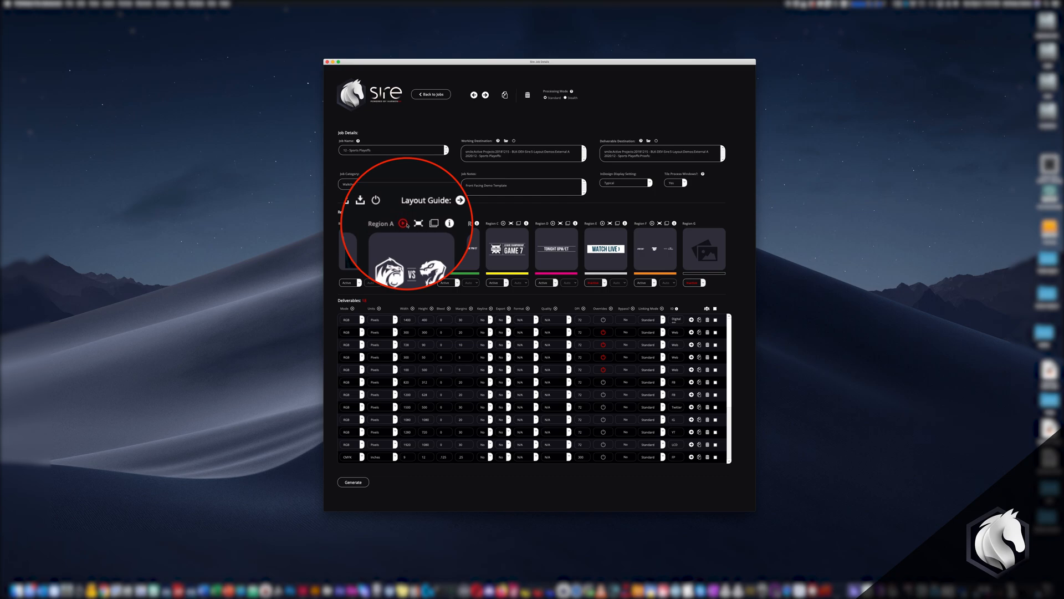
{"action": "left_click", "coordinate": [405, 224]}
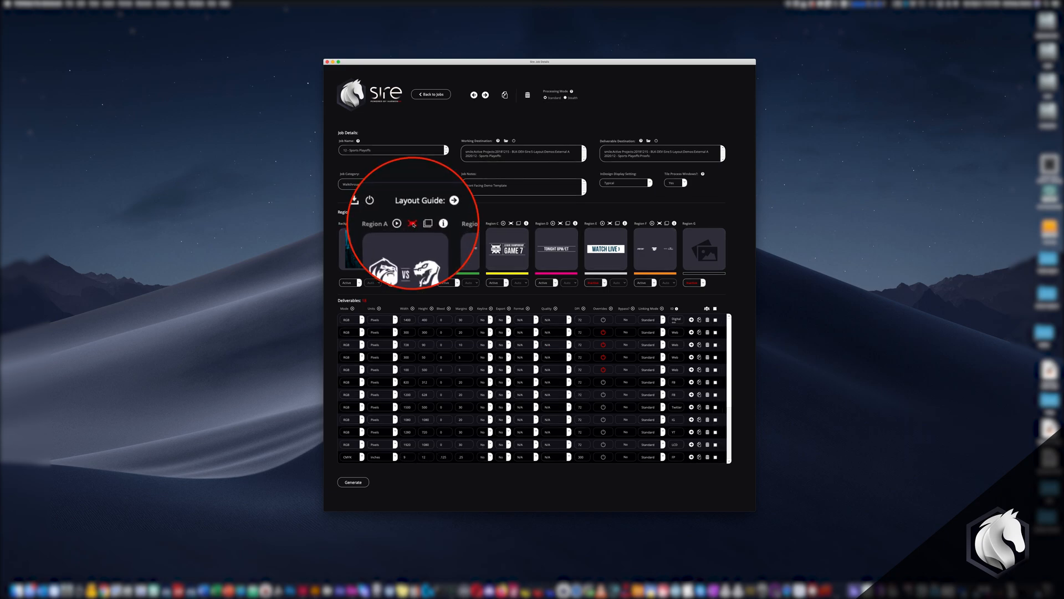
{"action": "left_click", "coordinate": [413, 223]}
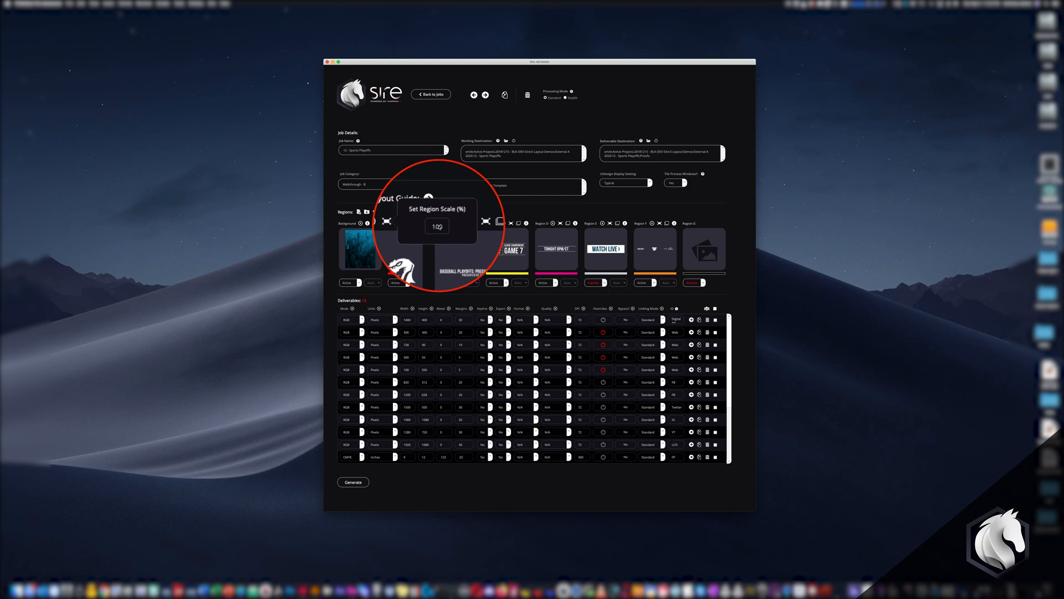
{"action": "left_click", "coordinate": [475, 209]}
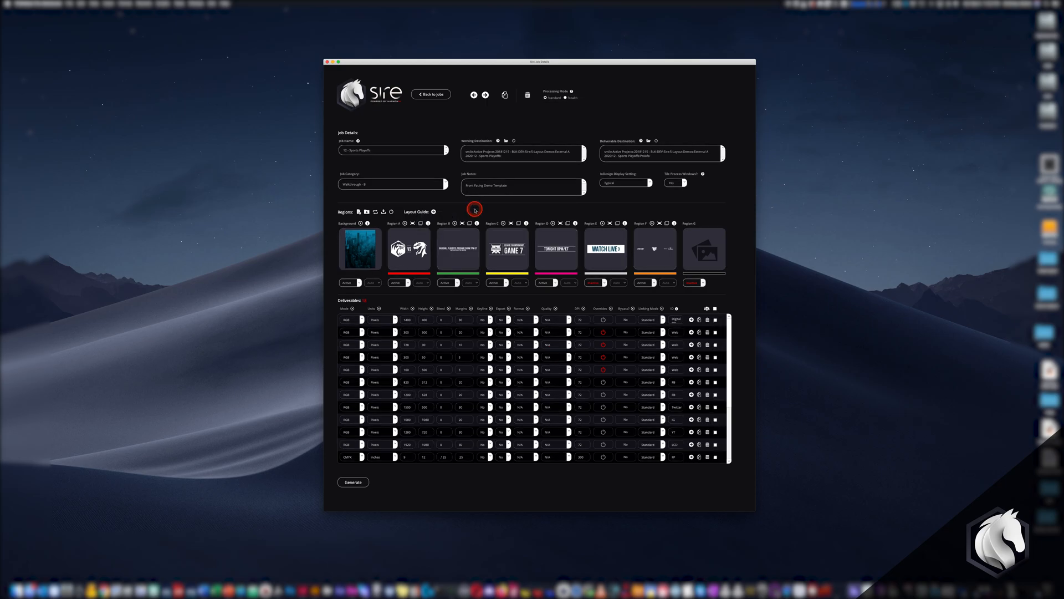
- In the Sports Playoffs job's first deliverable, Digital BB, set the region scale percentages for Region A and Region C
{"action": "left_click", "coordinate": [691, 319]}
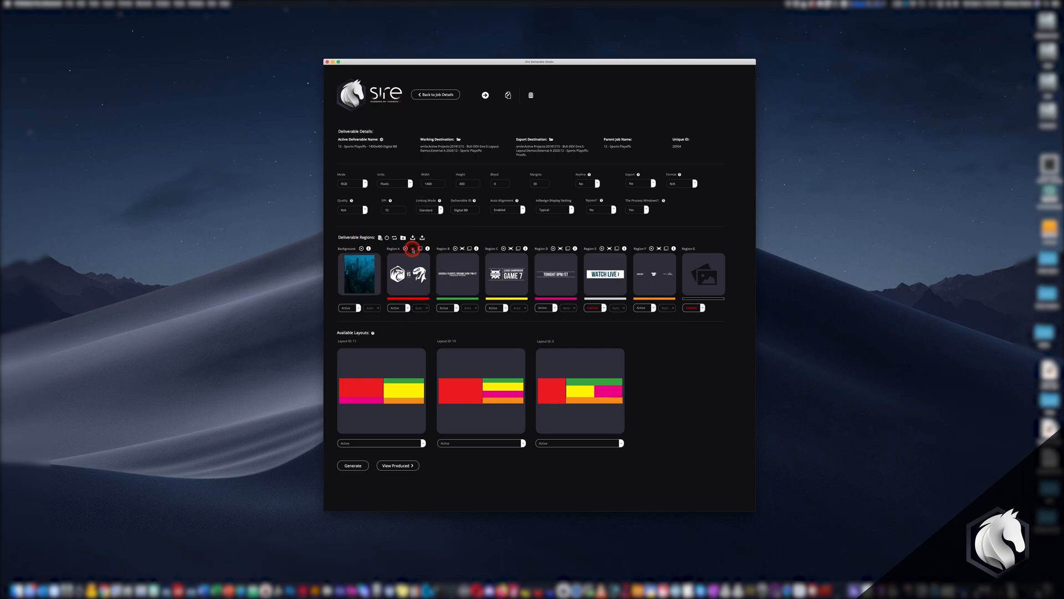
{"action": "left_click", "coordinate": [413, 250]}
{"action": "left_click", "coordinate": [439, 252]}
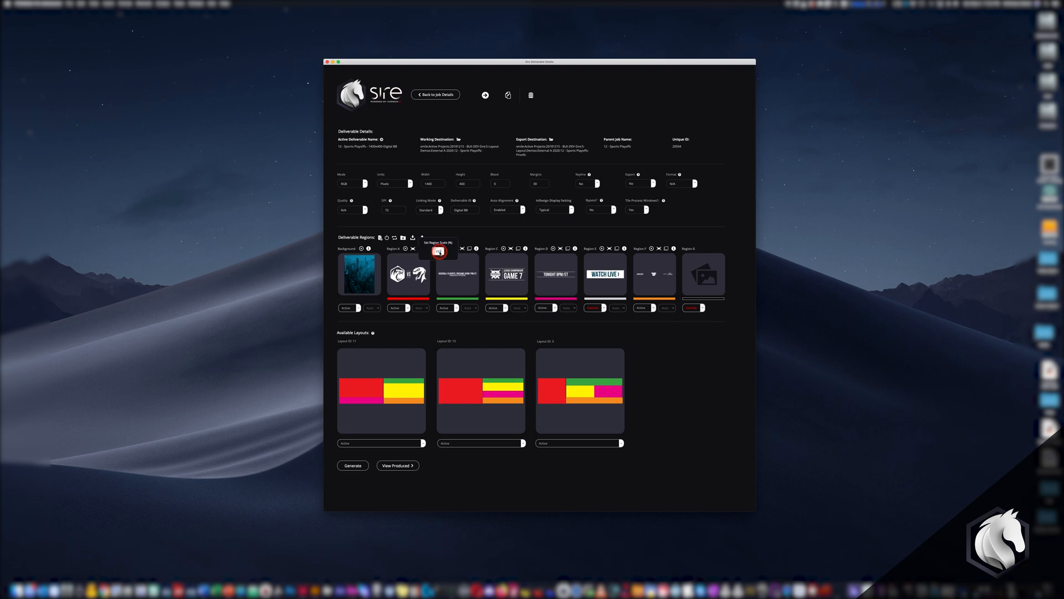
{"action": "left_click", "coordinate": [463, 233]}
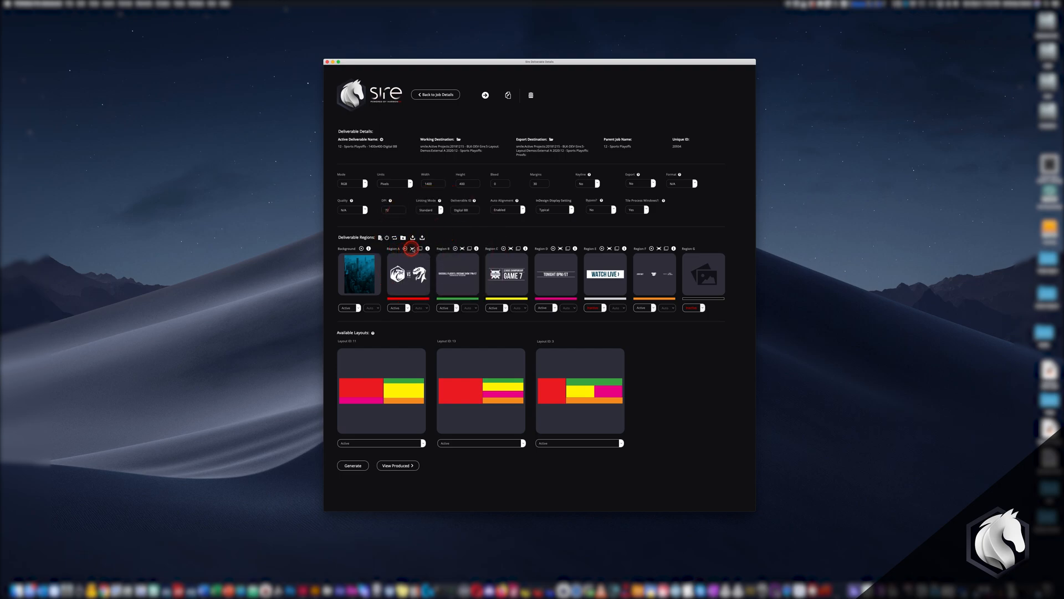
{"action": "left_click", "coordinate": [511, 248]}
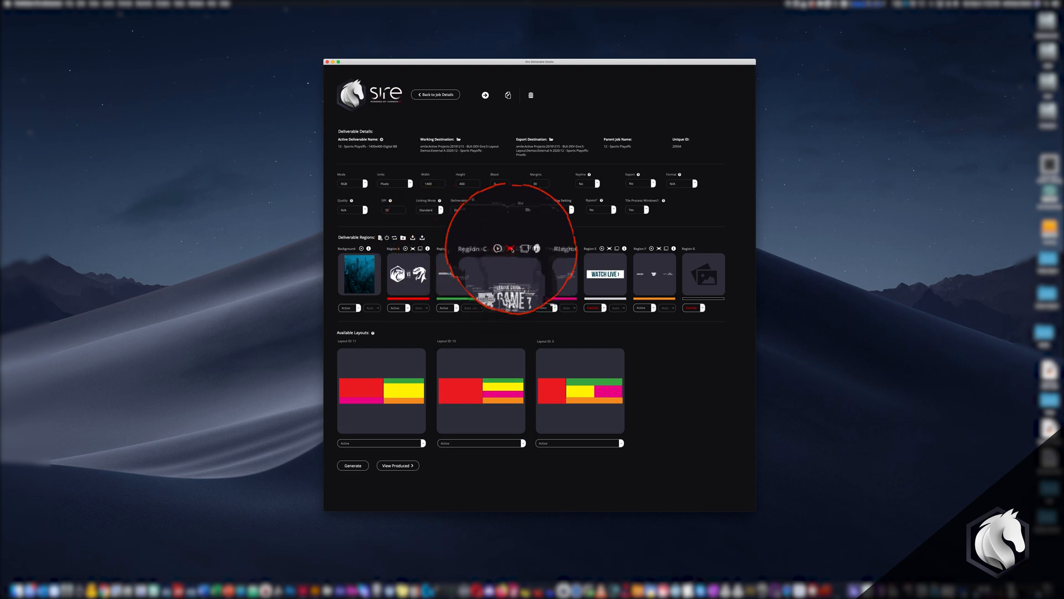
{"action": "left_click", "coordinate": [536, 251]}
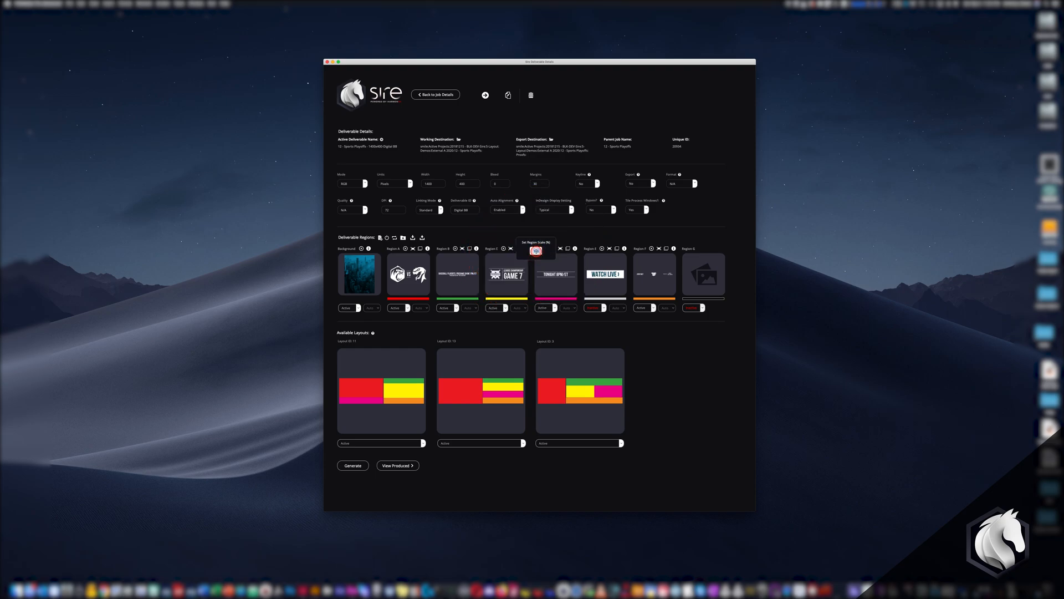
{"action": "left_click", "coordinate": [679, 375]}
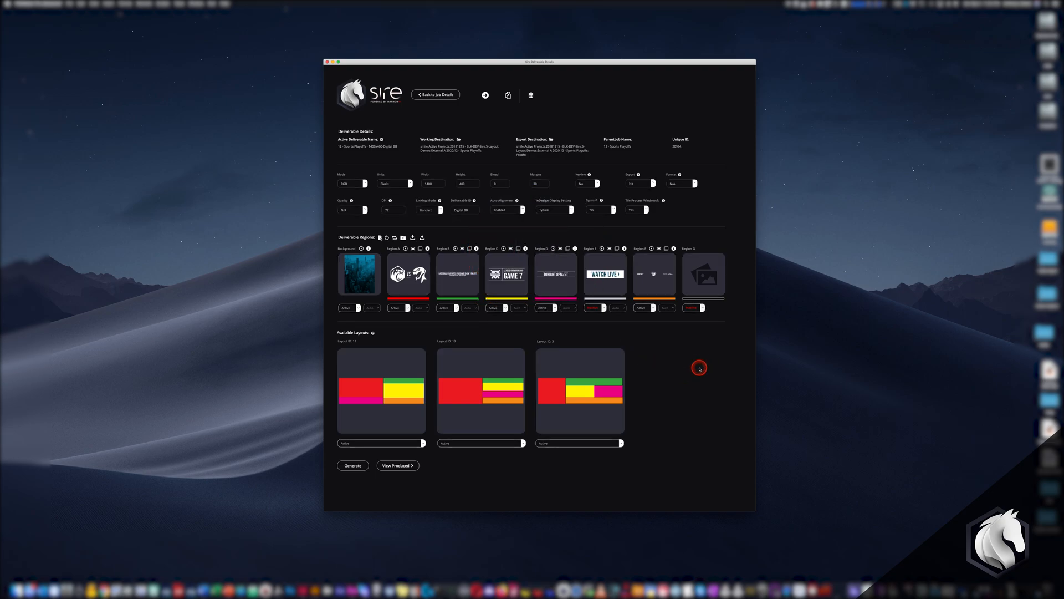
- Generate the Digital BB deliverable and check the artwork in its InDesign layouts
{"action": "left_click", "coordinate": [361, 468]}
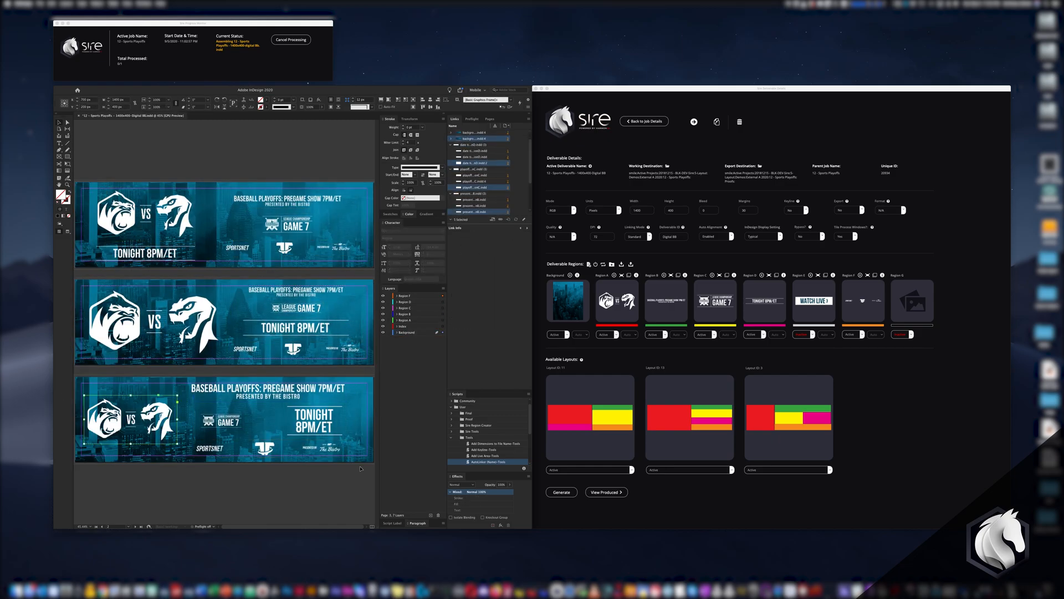
{"action": "left_click", "coordinate": [359, 460]}
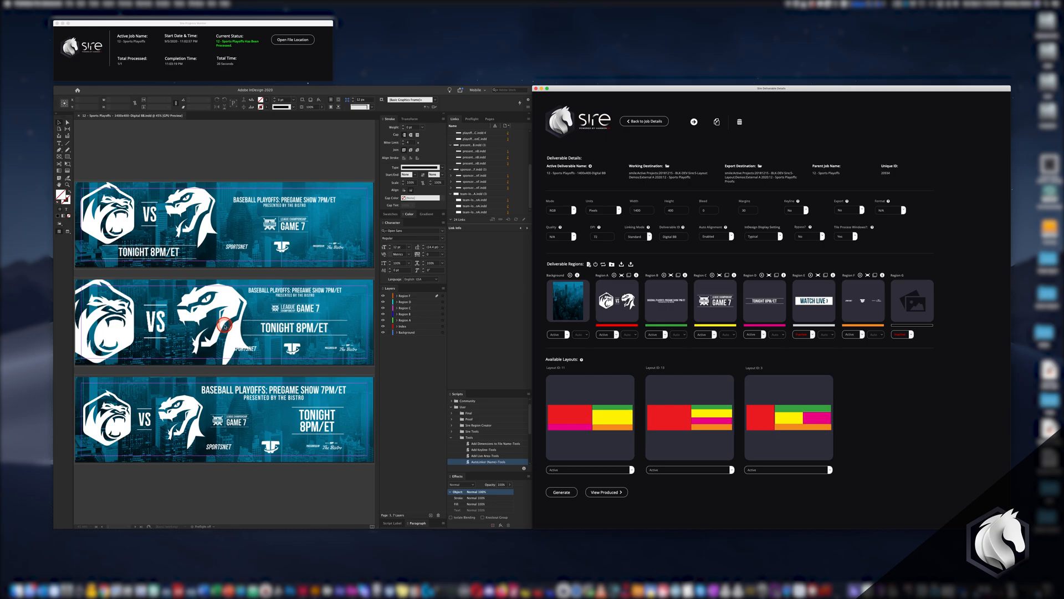
- Examine the layer index settings of Regions A through E in the Digital BB deliverable
{"action": "left_click", "coordinate": [630, 275]}
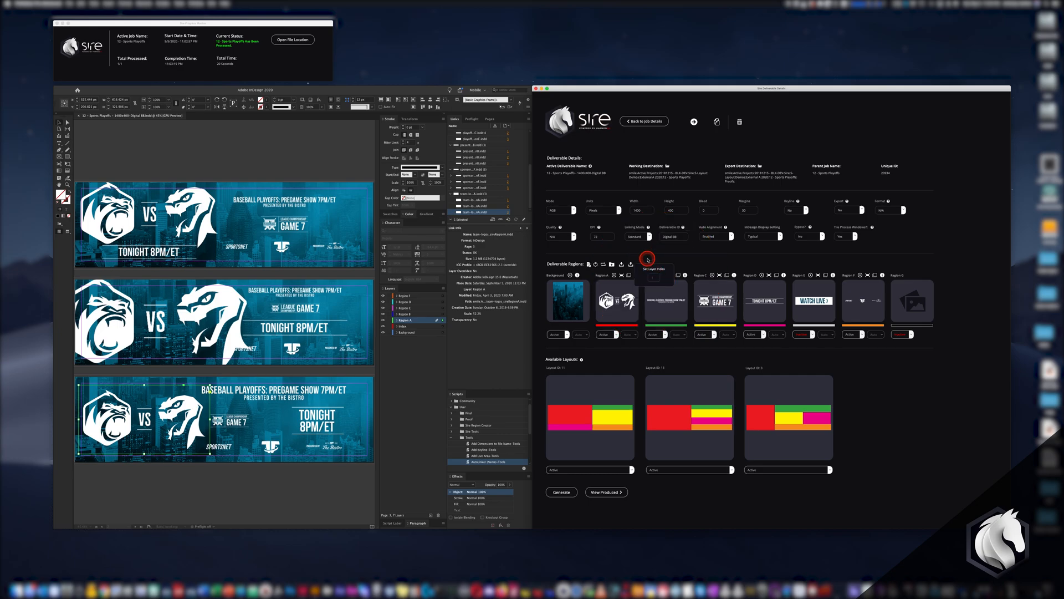
{"action": "left_click", "coordinate": [648, 260]}
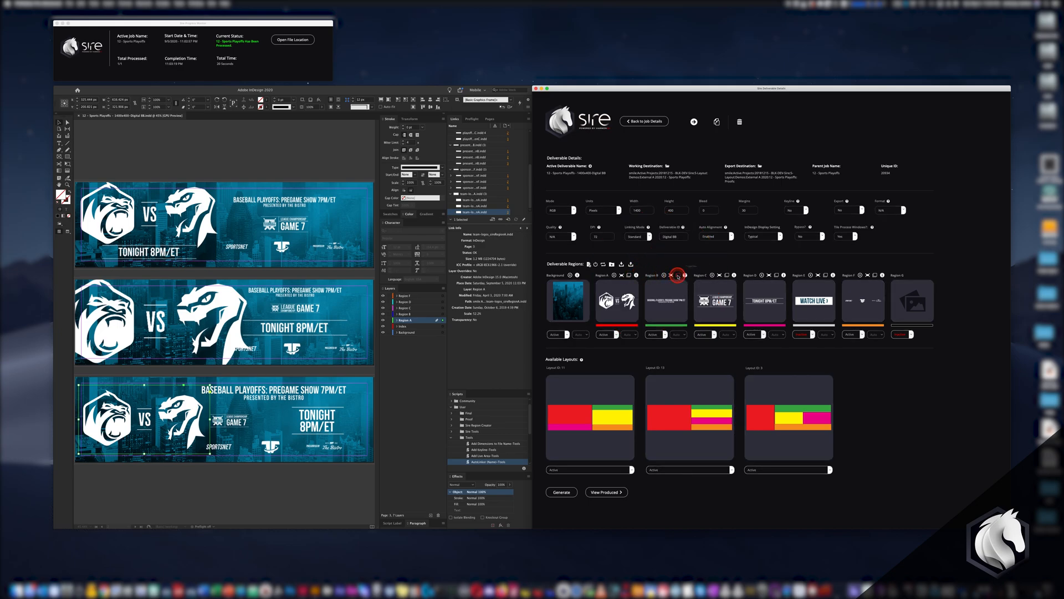
{"action": "left_click", "coordinate": [710, 266]}
{"action": "left_click", "coordinate": [728, 276]}
{"action": "left_click", "coordinate": [756, 262]}
{"action": "left_click", "coordinate": [798, 253]}
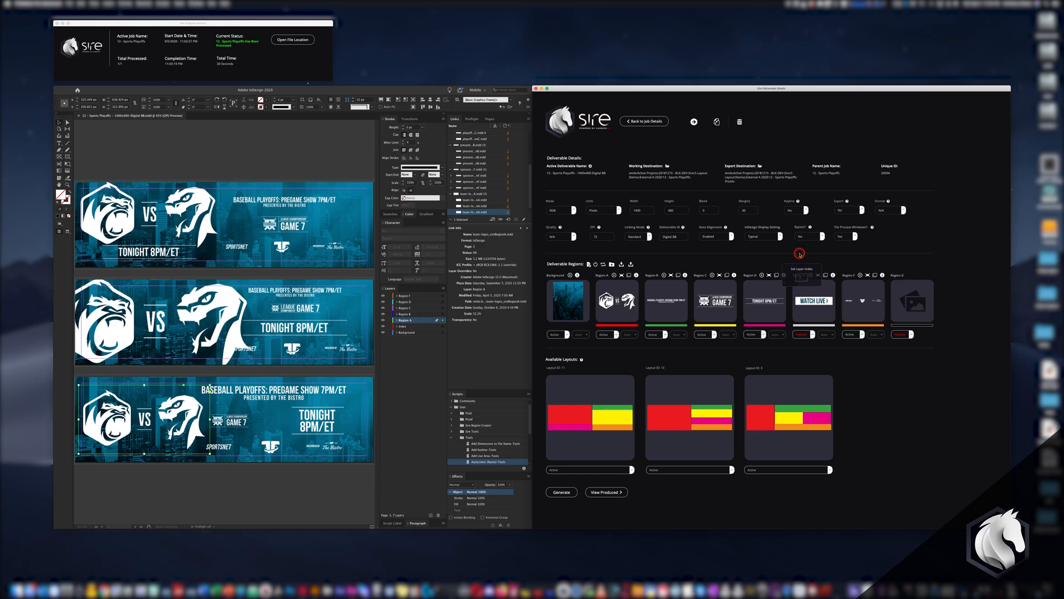
{"action": "left_click", "coordinate": [819, 276]}
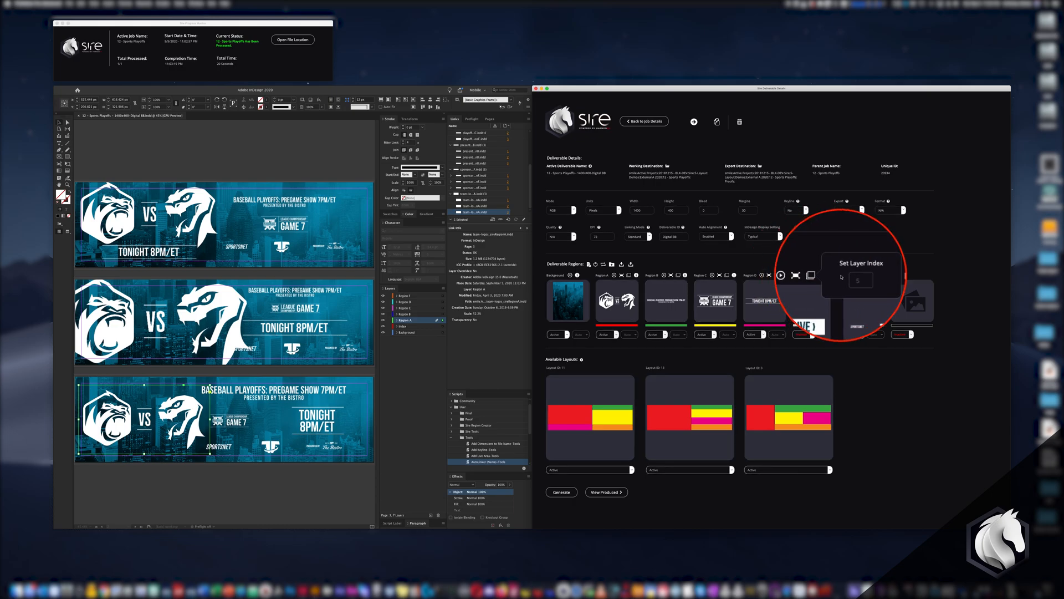
{"action": "left_click", "coordinate": [813, 266]}
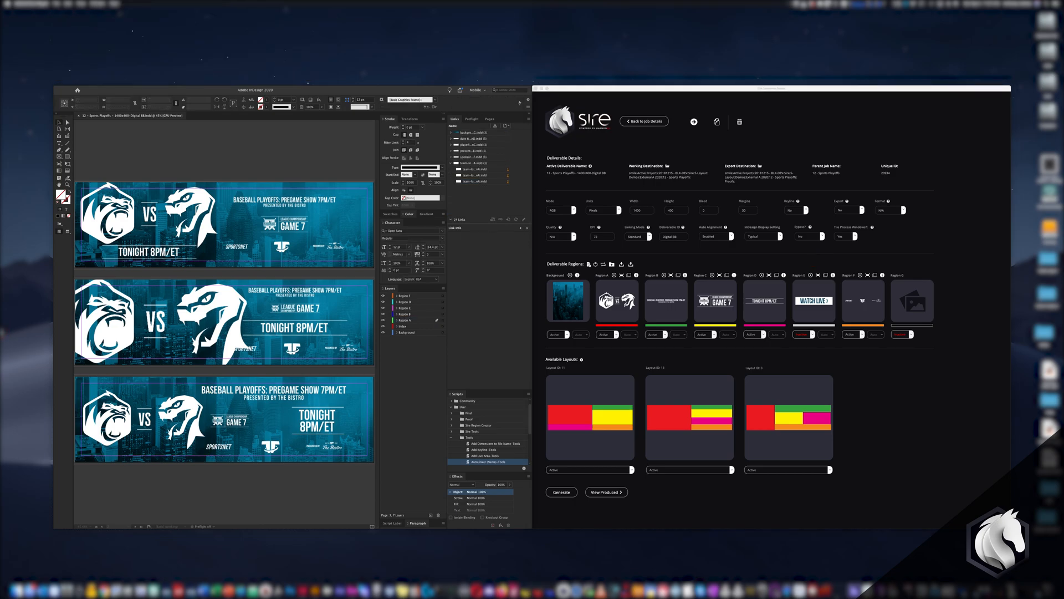
- Open Region C's document in InDesign and review all of its artwork variations
{"action": "left_click", "coordinate": [667, 257]}
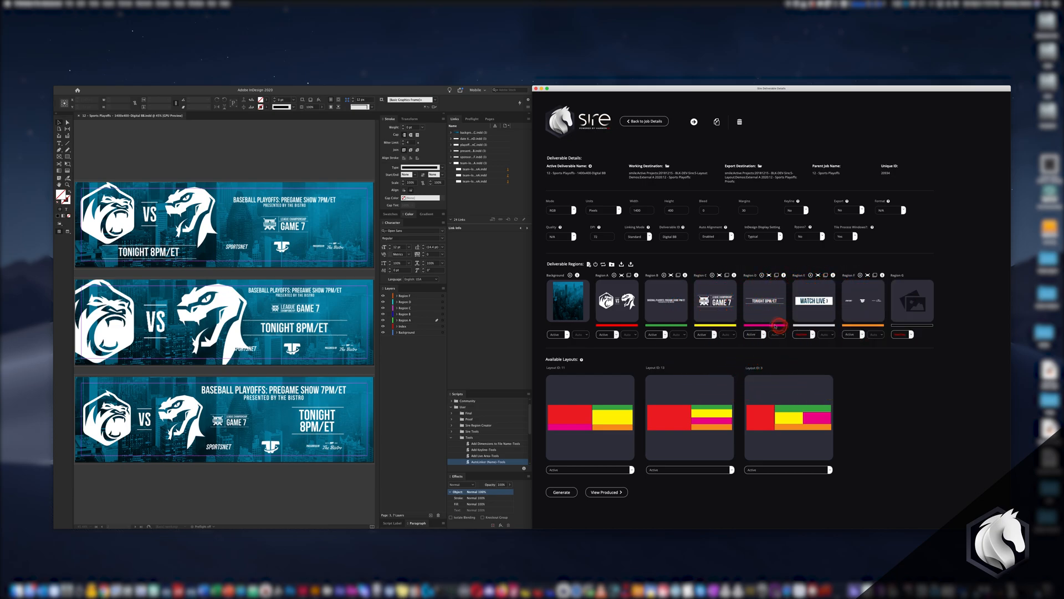
{"action": "left_click", "coordinate": [737, 279]}
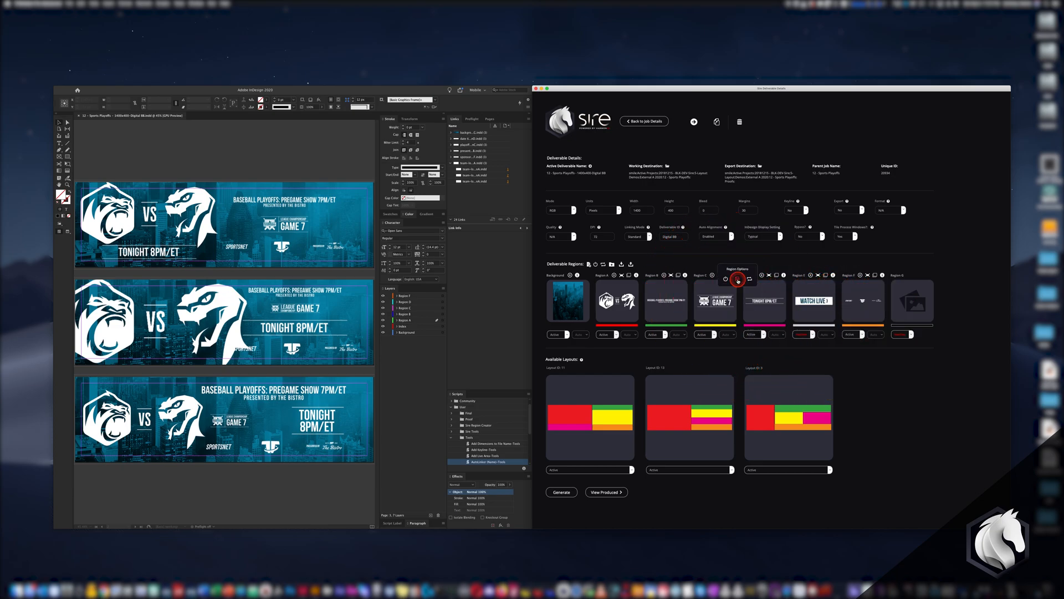
{"action": "left_click", "coordinate": [263, 174]}
{"action": "left_click", "coordinate": [294, 377]}
{"action": "scroll", "coordinate": [293, 408], "scroll_direction": "down", "scroll_amount": 5}
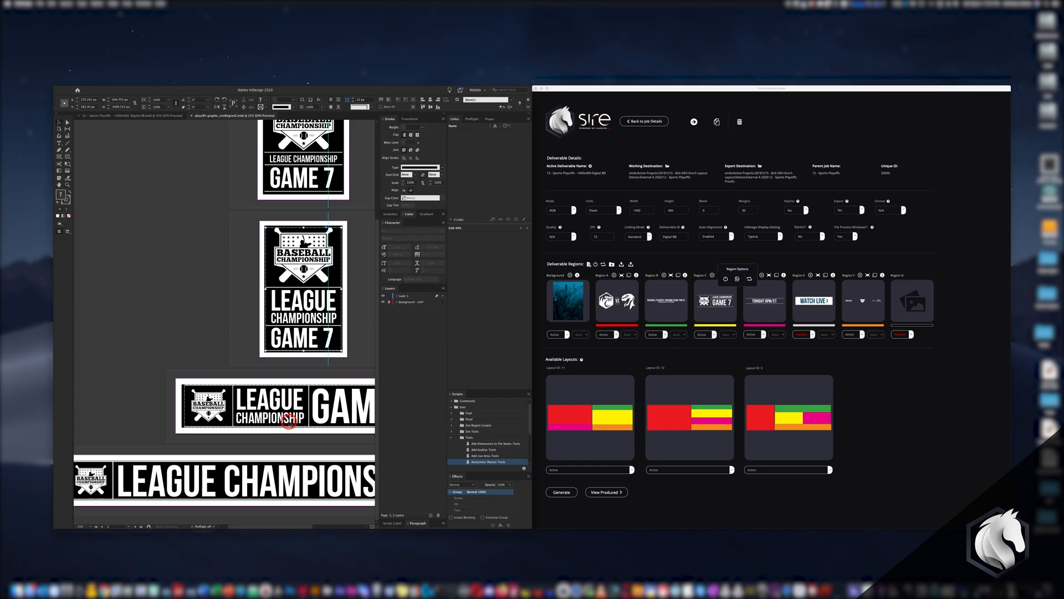
{"action": "left_click", "coordinate": [289, 421]}
{"action": "left_click", "coordinate": [280, 477]}
{"action": "key", "text": "alt+shift+super+0"}
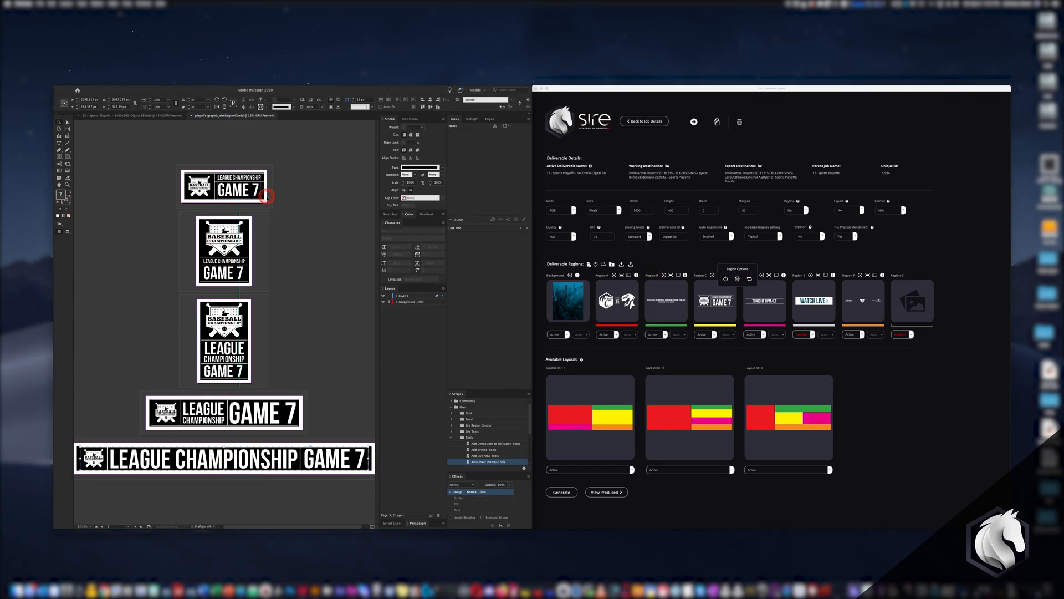
- Check the variation choices offered for Region C, keeping Auto selected
{"action": "left_click", "coordinate": [864, 375]}
{"action": "left_click", "coordinate": [723, 338]}
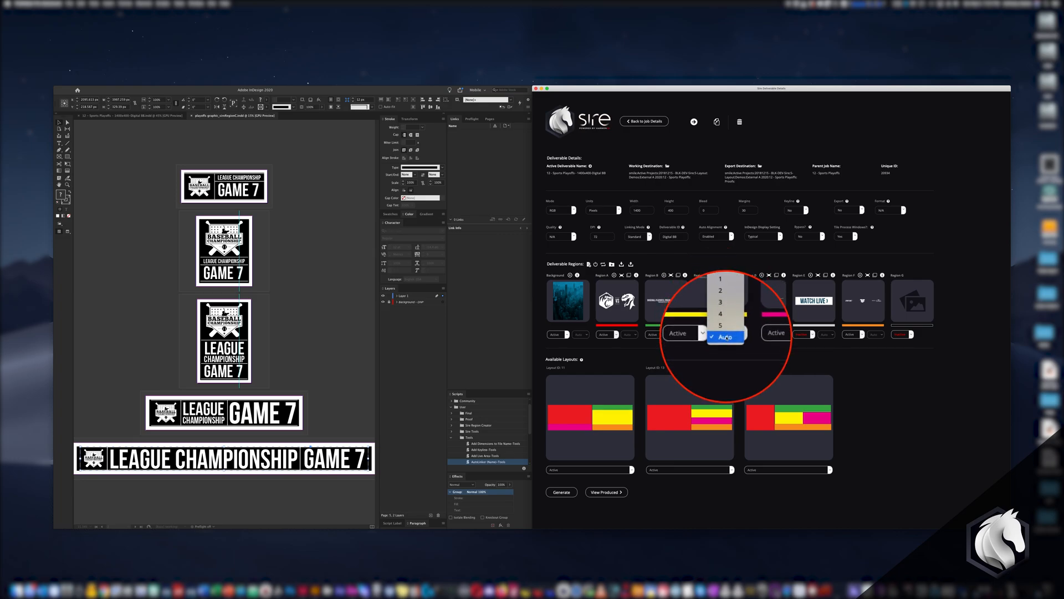
{"action": "left_click", "coordinate": [725, 337]}
{"action": "left_click", "coordinate": [300, 222]}
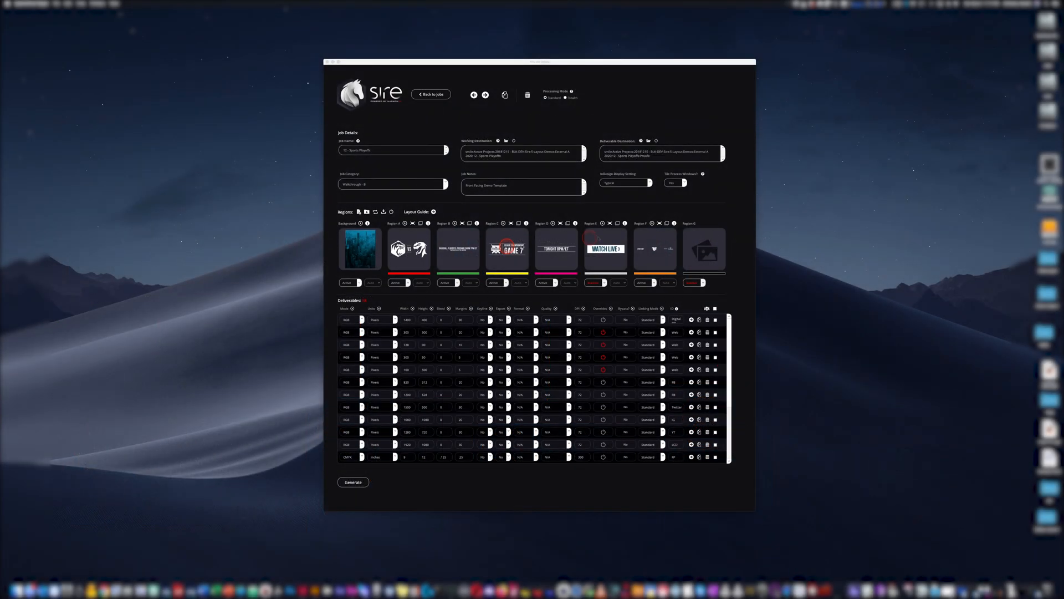
- Review the Linking Mode options of the first deliverable in the Sports Playoffs job
{"action": "left_click", "coordinate": [683, 133]}
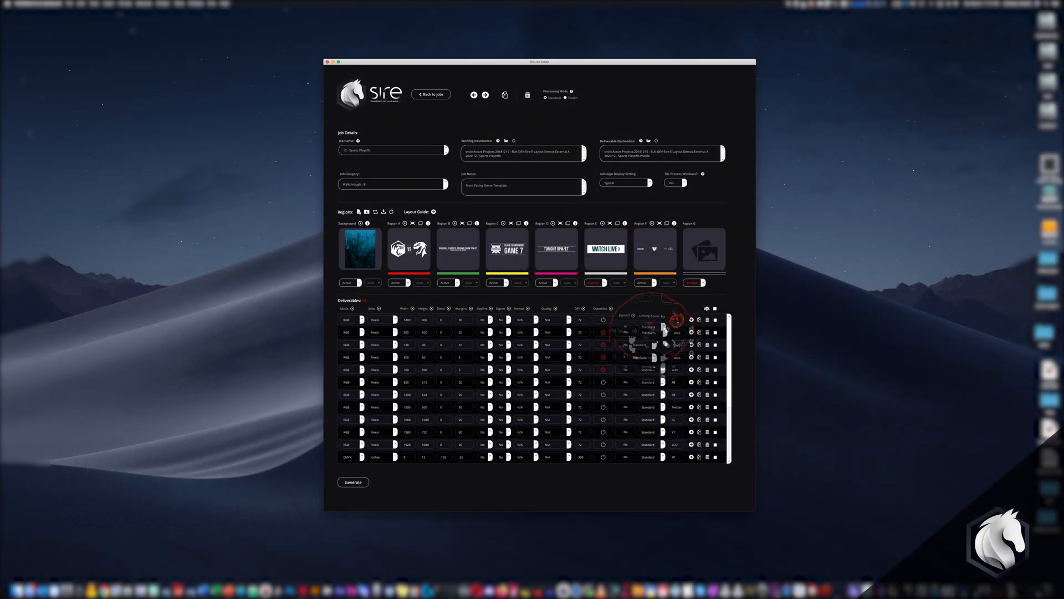
{"action": "left_click", "coordinate": [654, 320]}
{"action": "left_click", "coordinate": [653, 327]}
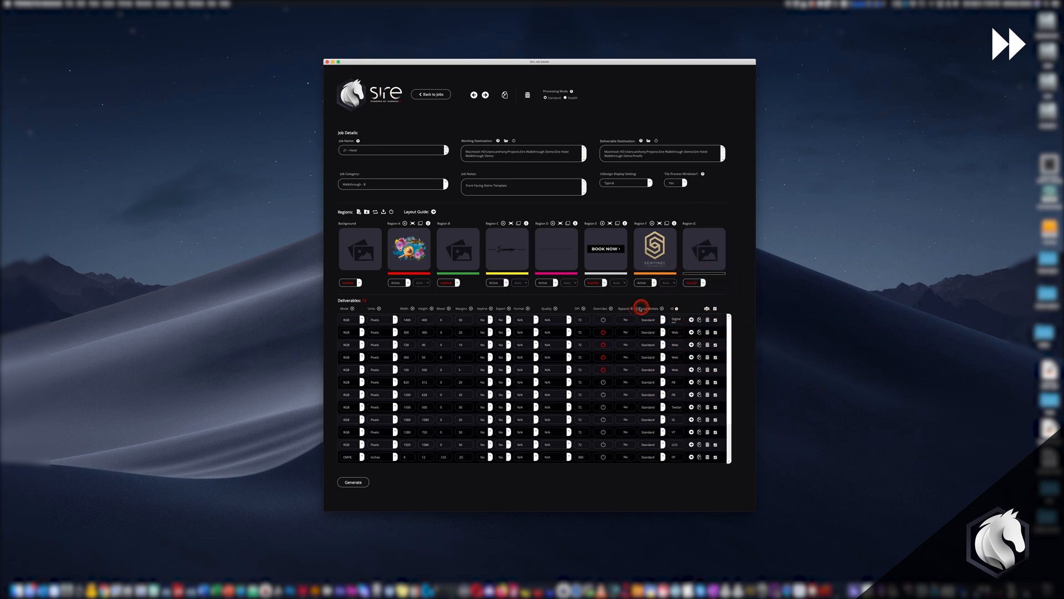
- Bypass the Hotel job's selected deliverables, keep the last one in the list active, and generate the job
{"action": "left_click", "coordinate": [633, 309]}
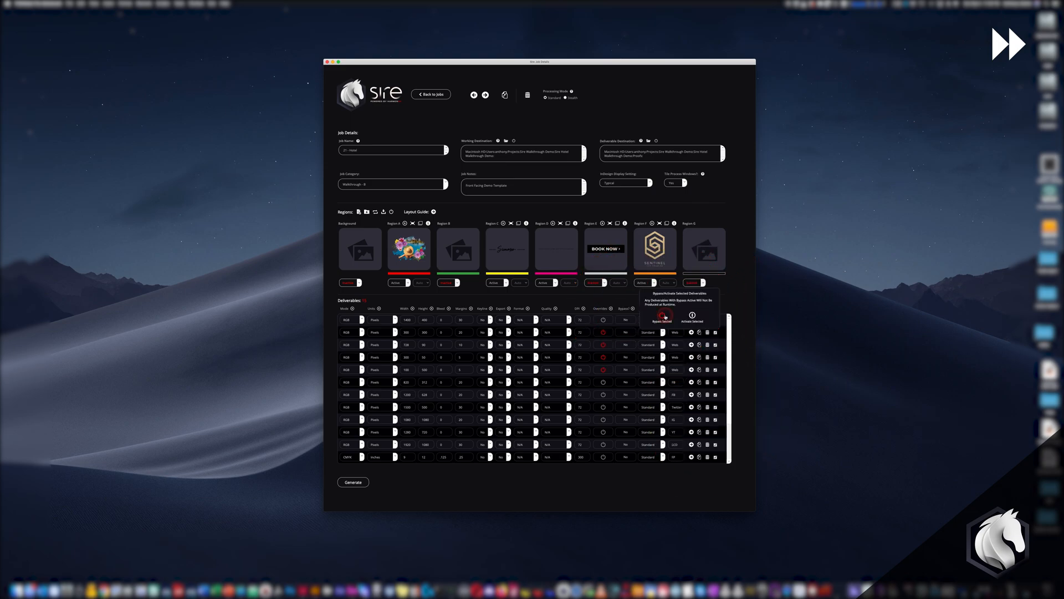
{"action": "left_click", "coordinate": [634, 408]}
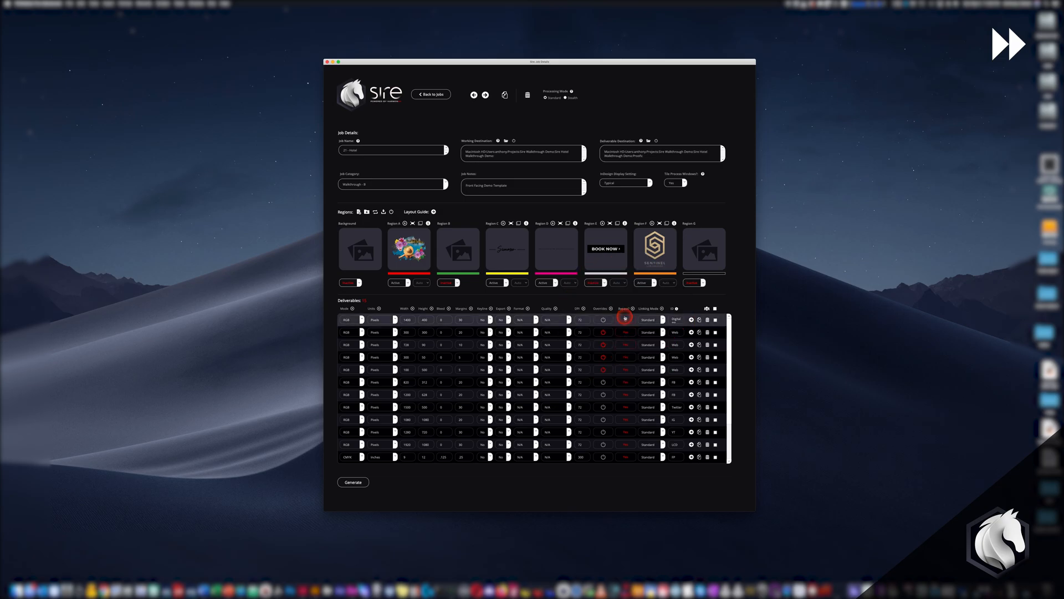
{"action": "scroll", "coordinate": [639, 356], "scroll_direction": "down", "scroll_amount": 4}
{"action": "left_click", "coordinate": [627, 446]}
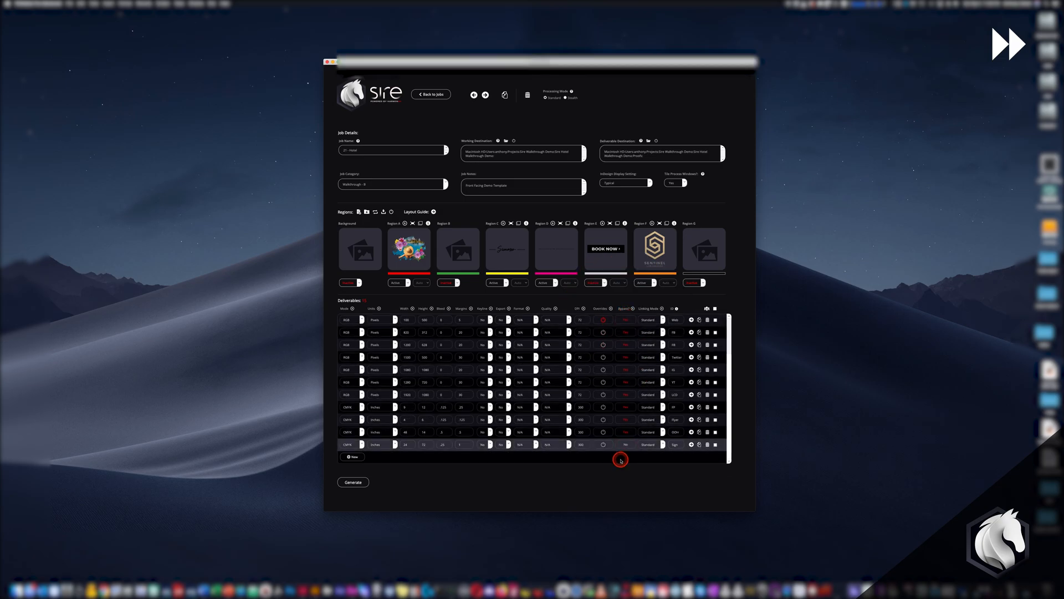
{"action": "left_click", "coordinate": [354, 483]}
{"action": "left_click", "coordinate": [355, 483]}
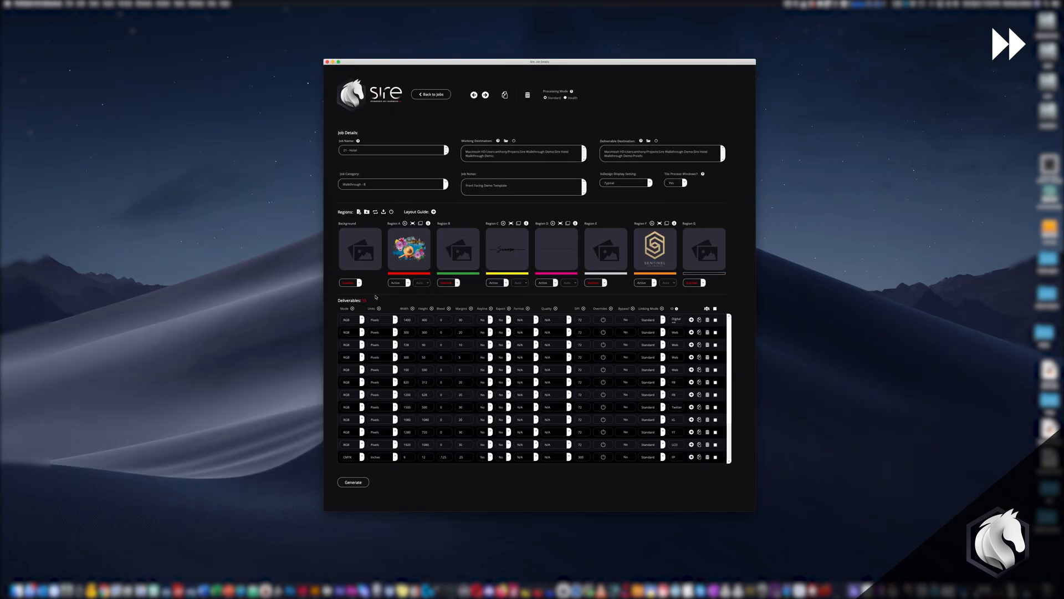
- Open the Hotel job's second deliverable, a Web size, and set its Region E to Active
{"action": "left_click", "coordinate": [691, 332]}
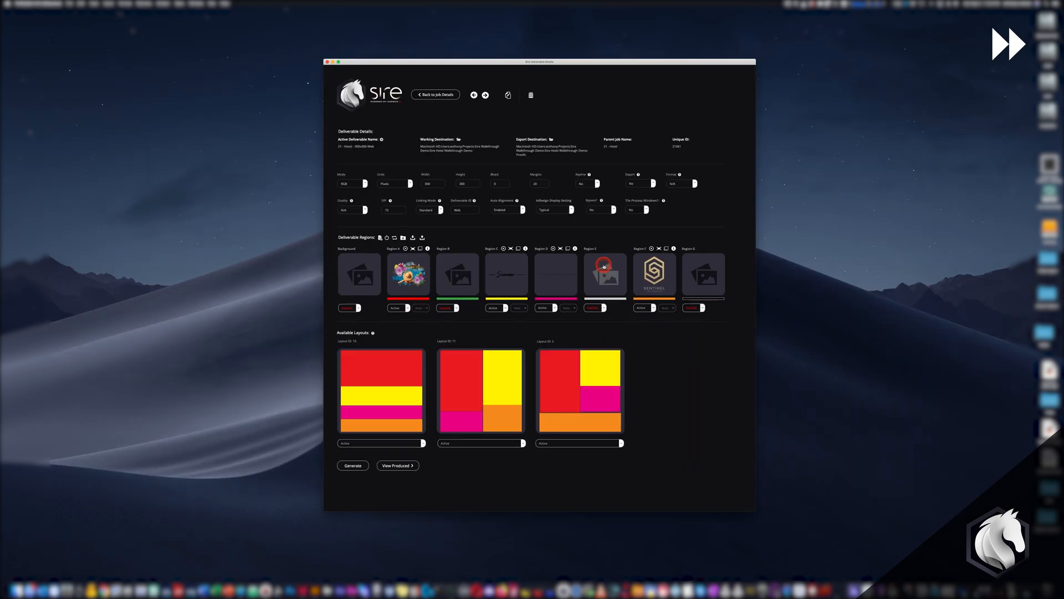
{"action": "left_click", "coordinate": [593, 307]}
{"action": "left_click", "coordinate": [592, 303]}
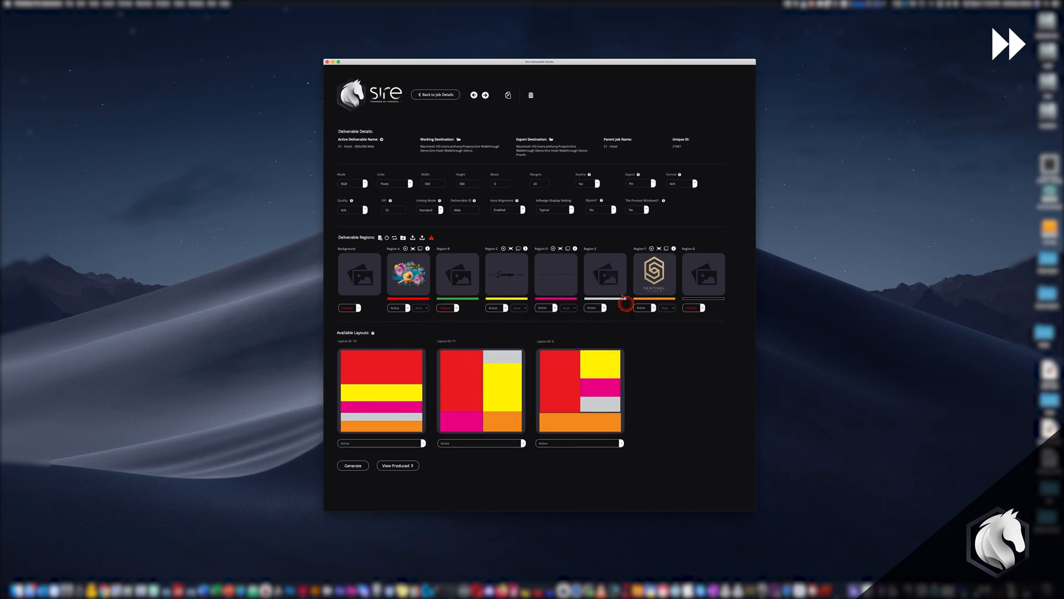
- Attach CTA-Button_sireRegionE.indd to Region E of the open Web deliverable and return to the Hotel job's details
{"action": "left_click", "coordinate": [605, 274]}
{"action": "left_click", "coordinate": [450, 113]}
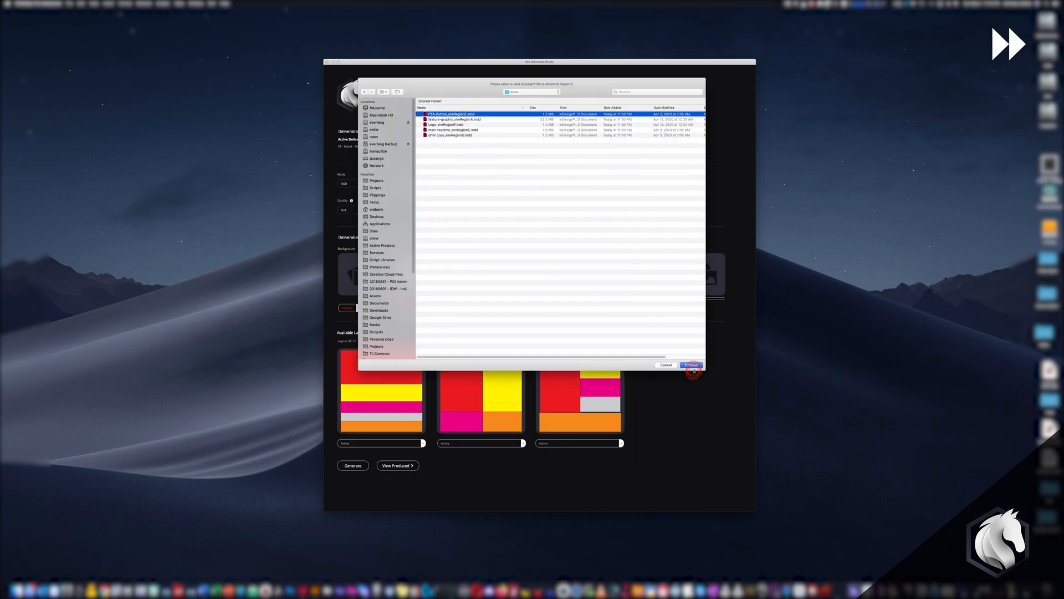
{"action": "left_click", "coordinate": [692, 367]}
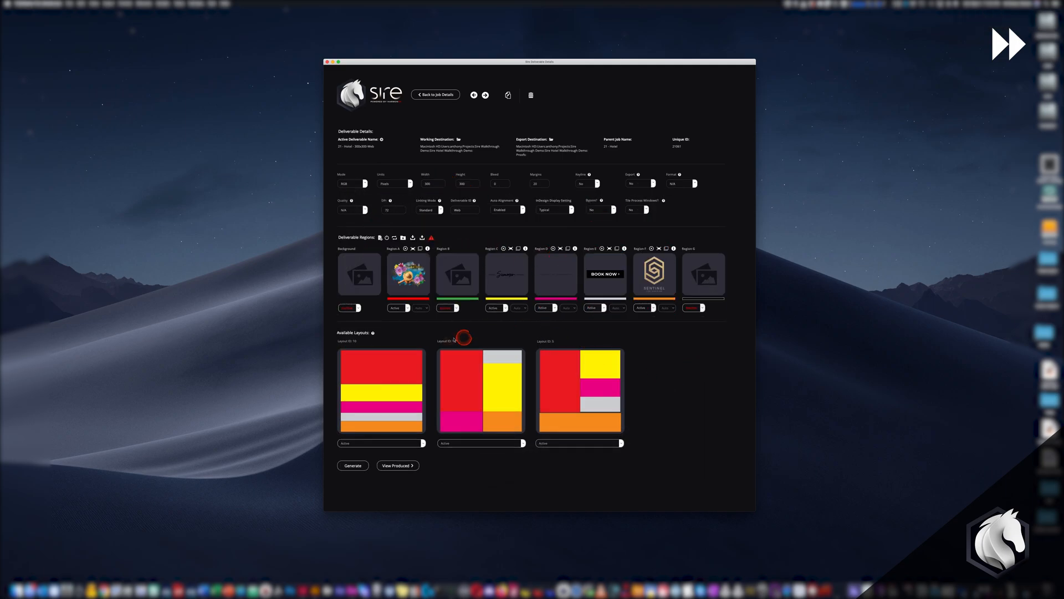
{"action": "left_click", "coordinate": [436, 95]}
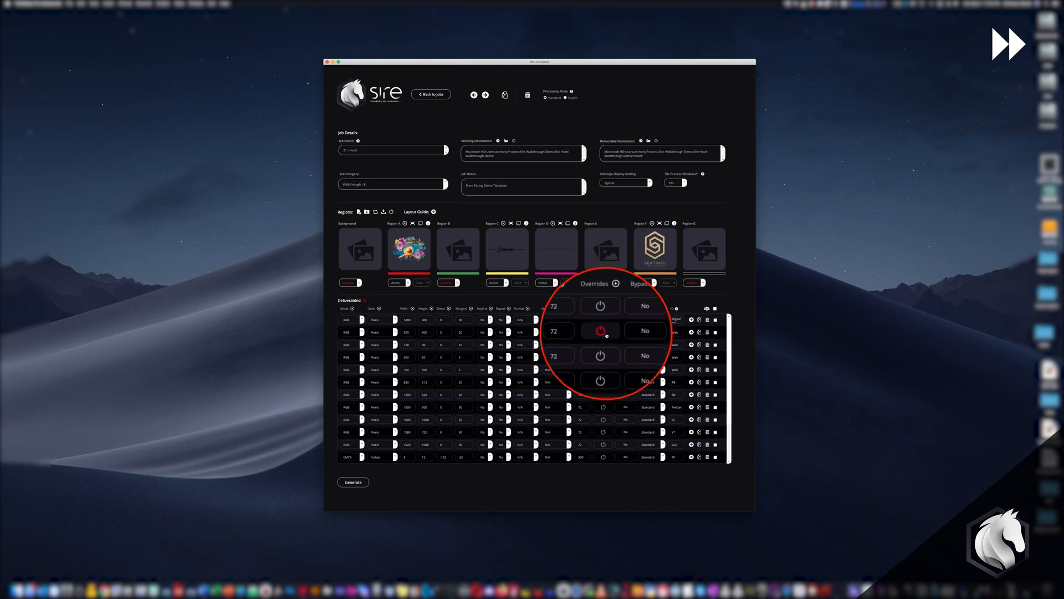
- Open the Hotel job's third deliverable, attach the CTA button InDesign file to its Region E, and return to the job details
{"action": "left_click", "coordinate": [694, 345]}
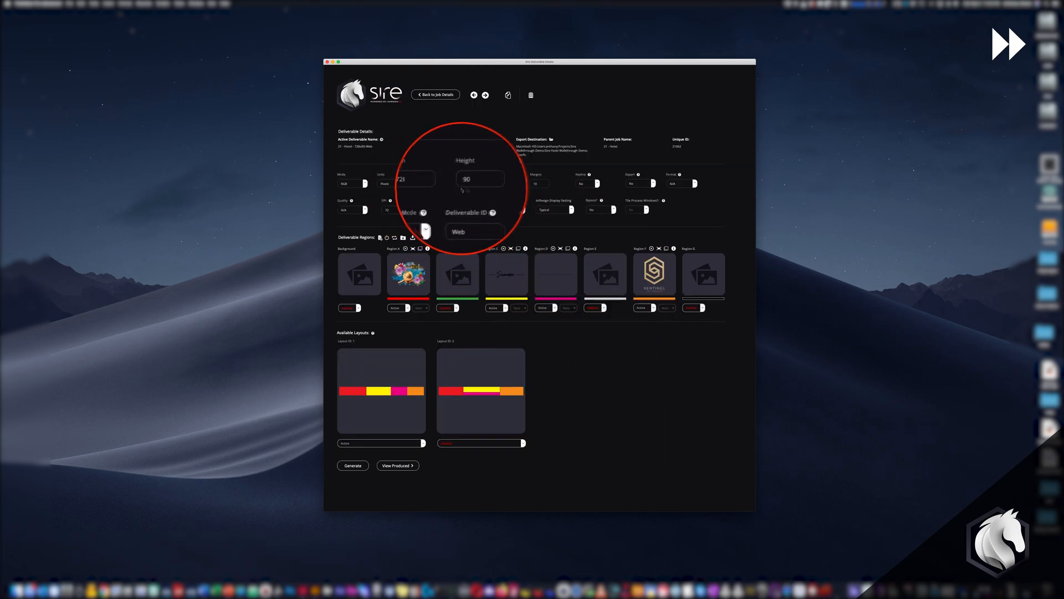
{"action": "left_click", "coordinate": [605, 275]}
{"action": "double_click", "coordinate": [433, 207]}
{"action": "double_click", "coordinate": [468, 114]}
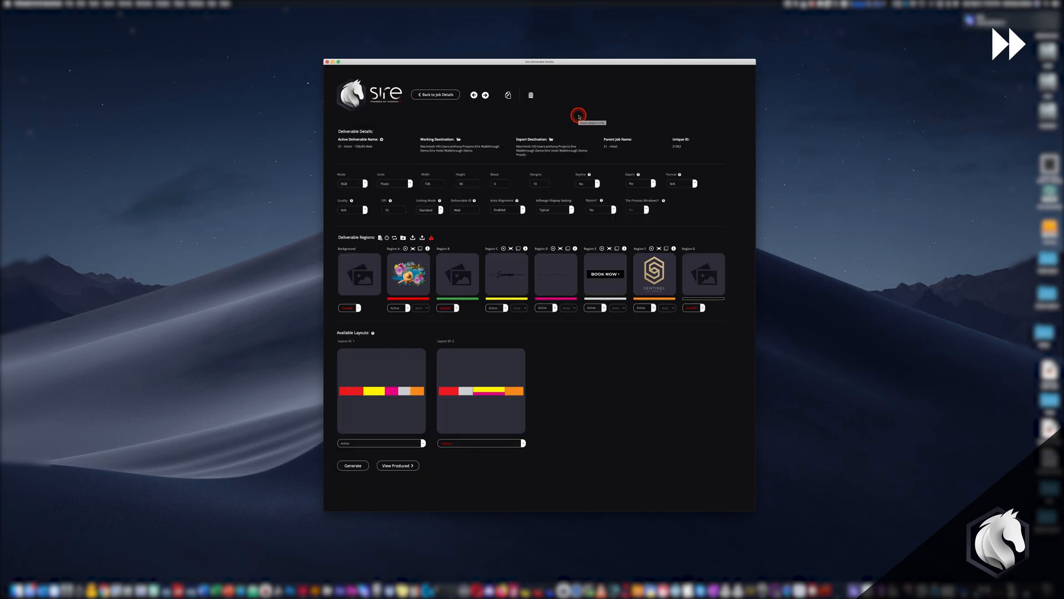
{"action": "left_click", "coordinate": [435, 95]}
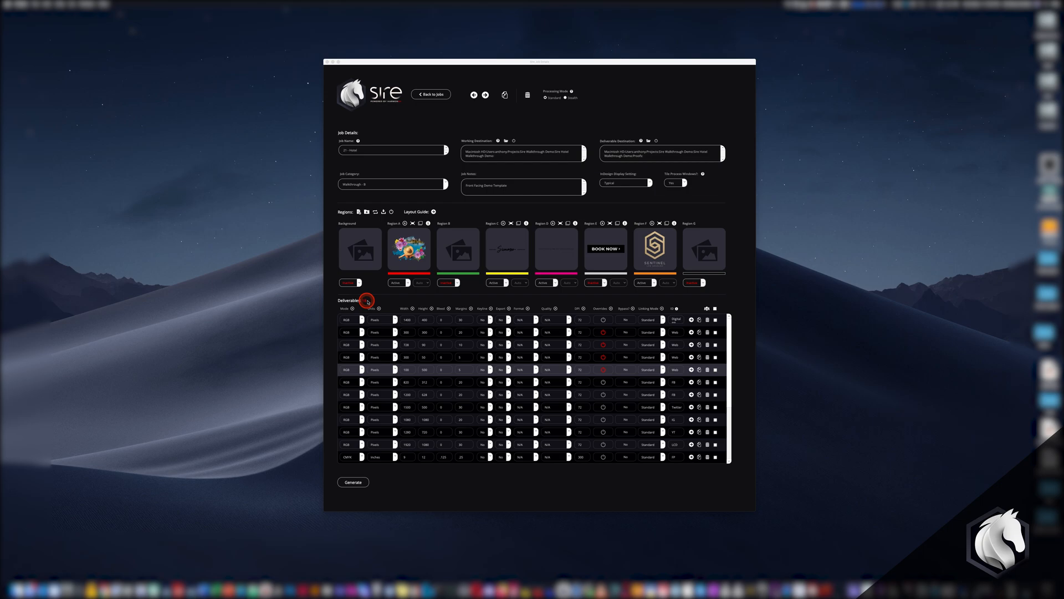
- Select only the Hotel job's first four deliverables and set their mode to CMYK in bulk
{"action": "left_click", "coordinate": [715, 308]}
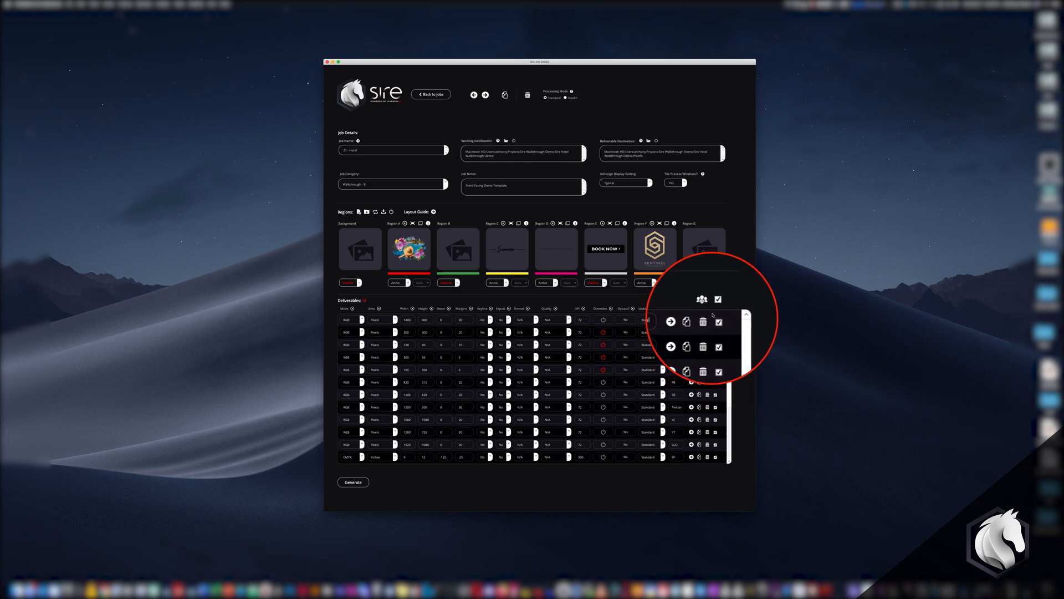
{"action": "left_click", "coordinate": [715, 309]}
{"action": "left_click", "coordinate": [715, 320]}
{"action": "left_click", "coordinate": [716, 333]}
{"action": "left_click", "coordinate": [716, 345]}
{"action": "left_click", "coordinate": [715, 357]}
{"action": "left_click", "coordinate": [353, 309]}
{"action": "left_click", "coordinate": [382, 310]}
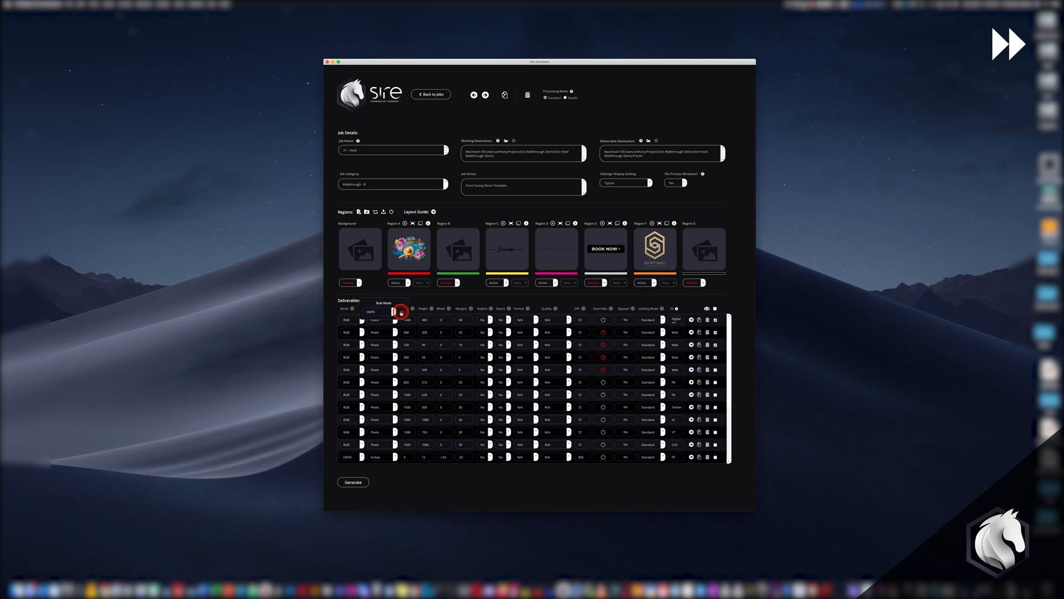
{"action": "left_click", "coordinate": [401, 313]}
- Select the first four deliverables again and review the bulk Export setting with the Yes option
{"action": "left_click", "coordinate": [715, 320]}
{"action": "left_click", "coordinate": [715, 332]}
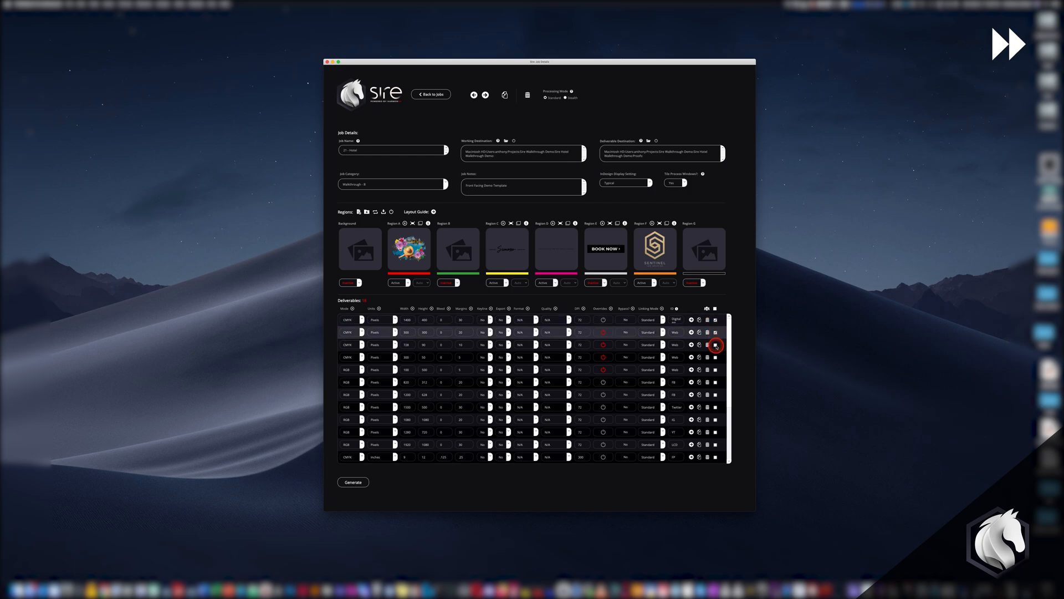
{"action": "left_click", "coordinate": [715, 344]}
{"action": "left_click", "coordinate": [715, 358]}
{"action": "left_click", "coordinate": [509, 311]}
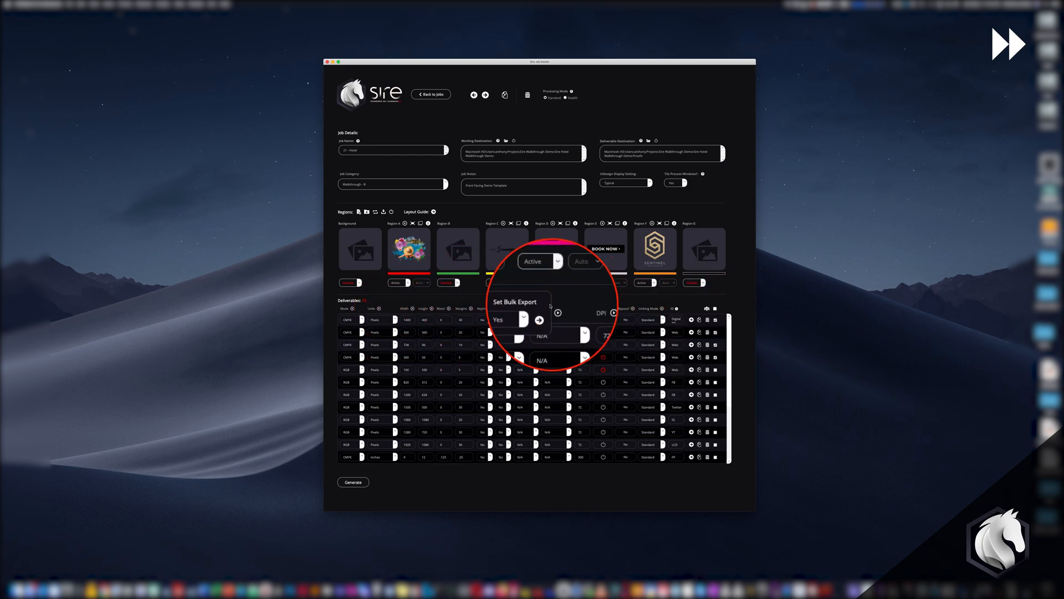
{"action": "left_click", "coordinate": [545, 312]}
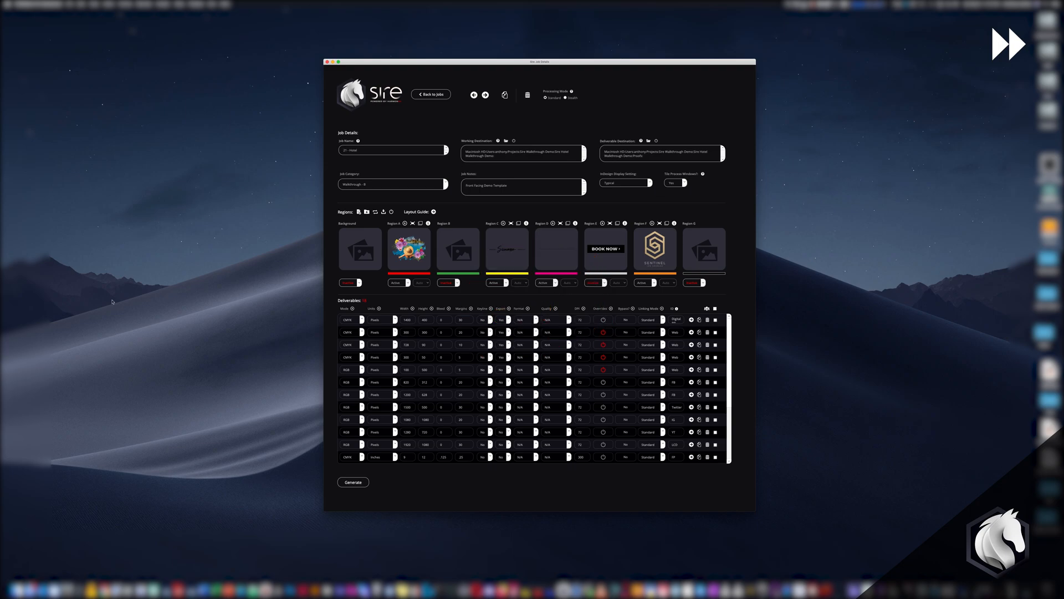
- Select the last three deliverables in the Hotel job and permanently delete them with the bulk action
{"action": "scroll", "coordinate": [713, 352], "scroll_direction": "down", "scroll_amount": 5}
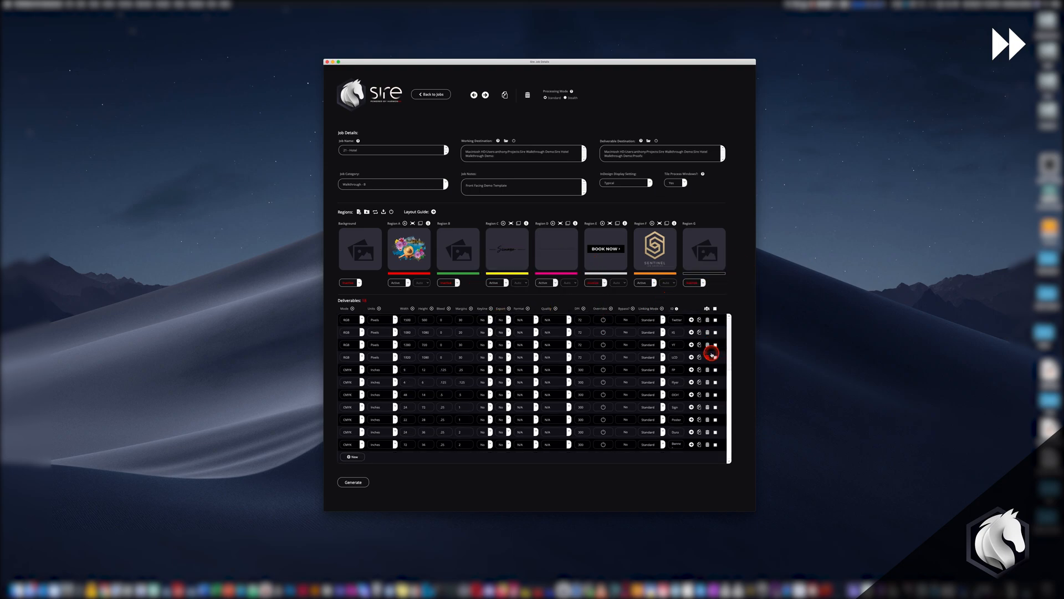
{"action": "left_click", "coordinate": [715, 445]}
{"action": "left_click", "coordinate": [716, 420]}
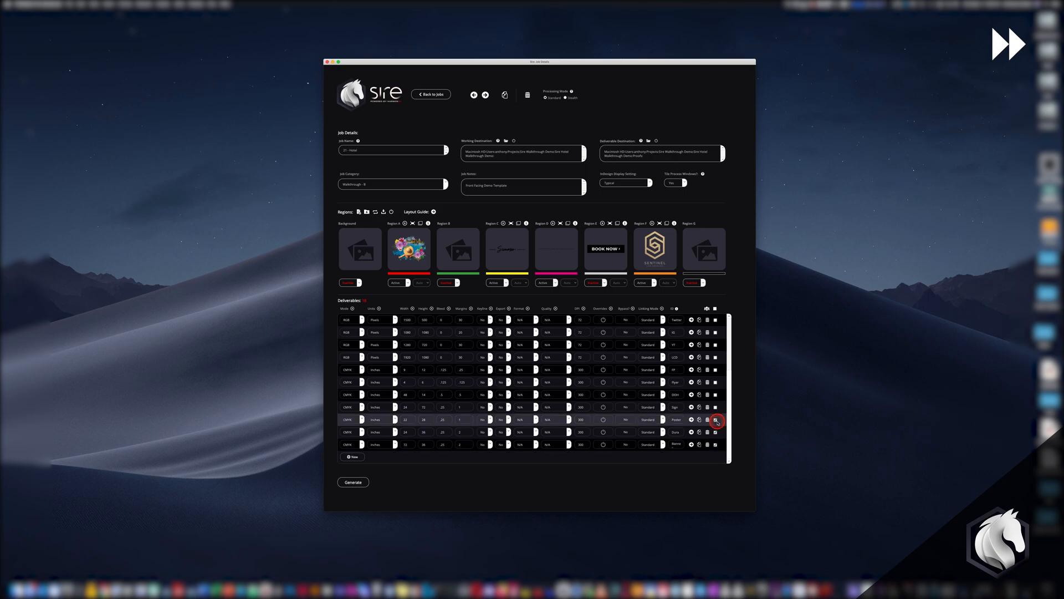
{"action": "left_click", "coordinate": [699, 432]}
{"action": "left_click", "coordinate": [702, 321]}
{"action": "left_click", "coordinate": [706, 313]}
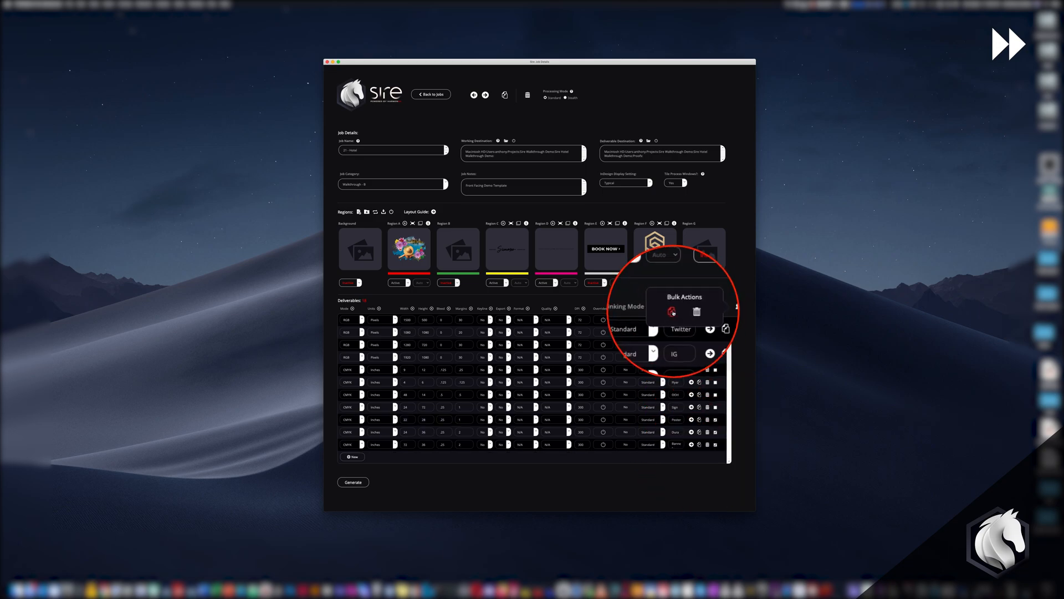
{"action": "left_click", "coordinate": [685, 311]}
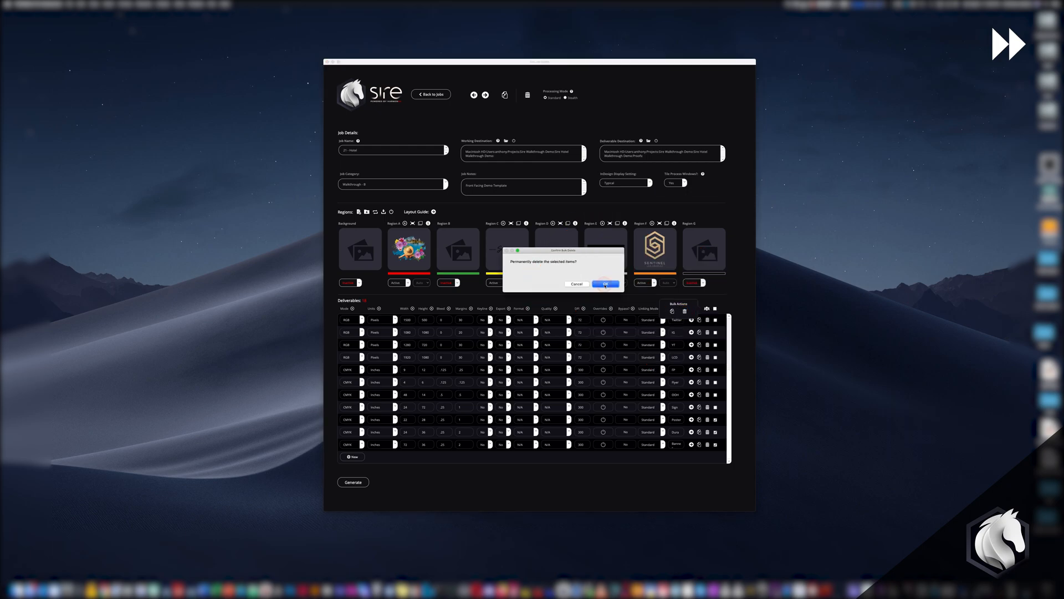
{"action": "left_click", "coordinate": [606, 283]}
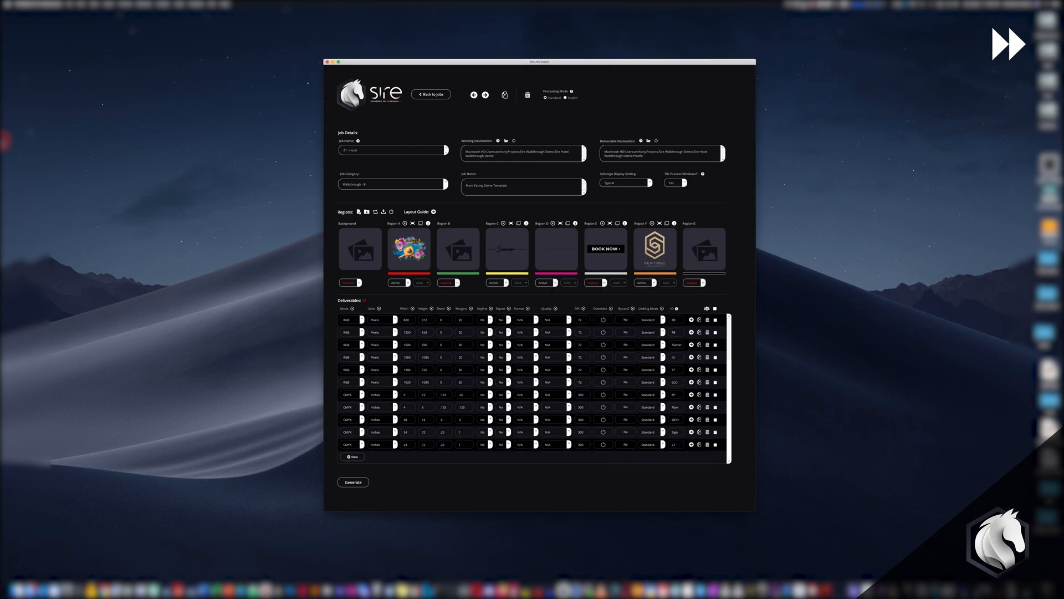